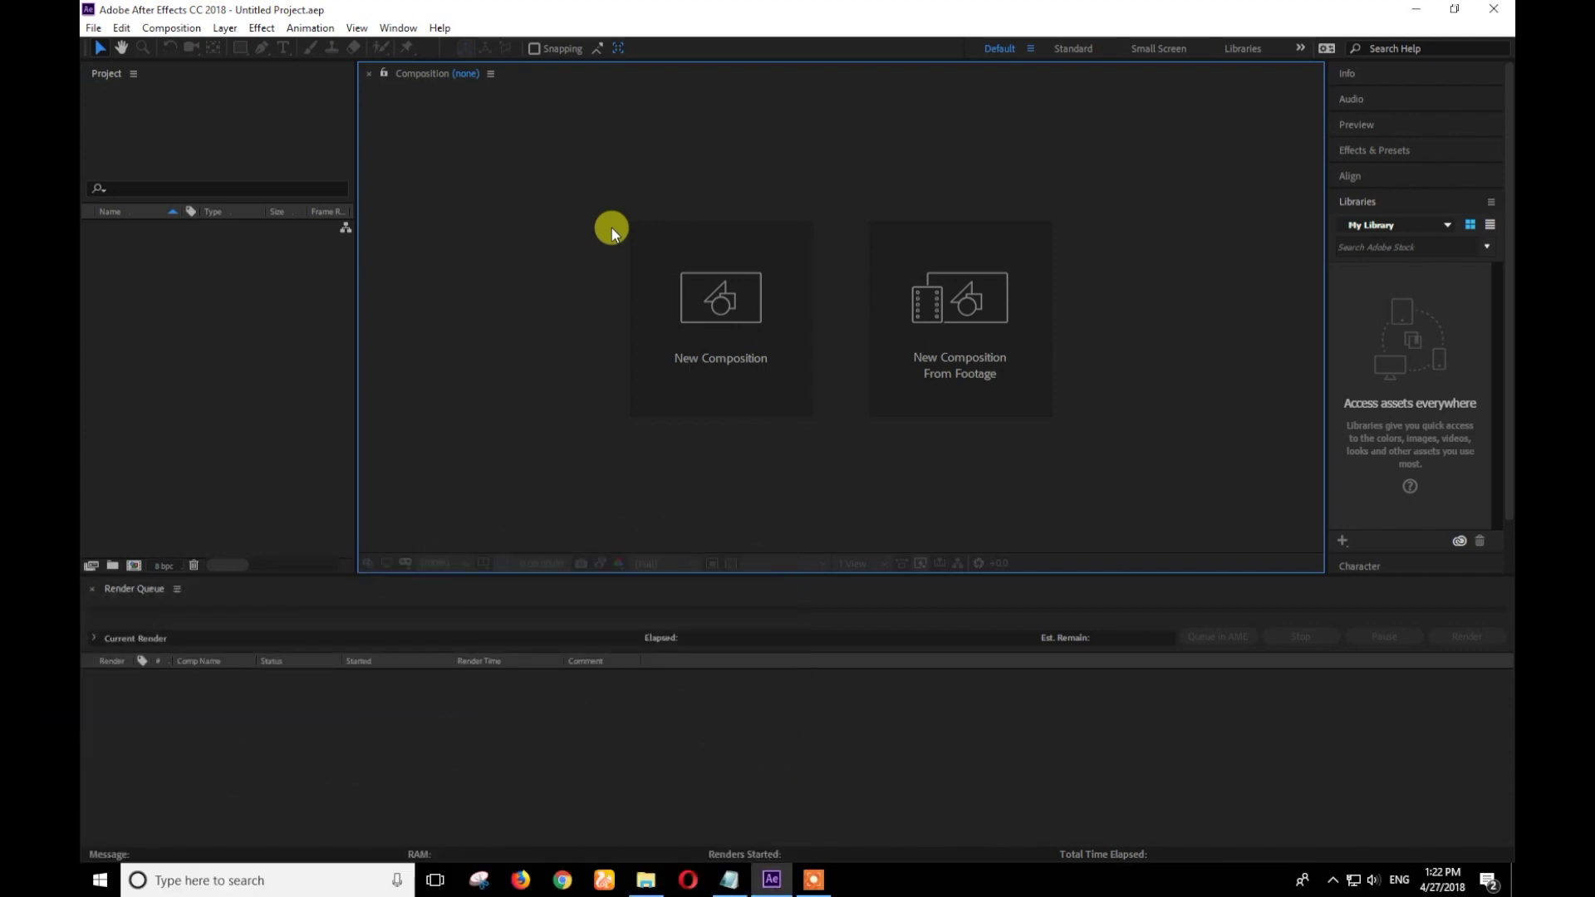
- Create a new 1920 x 1080 px composition with the HDTV 1080 29.97 preset and a 30-second duration
left_click(717, 344)
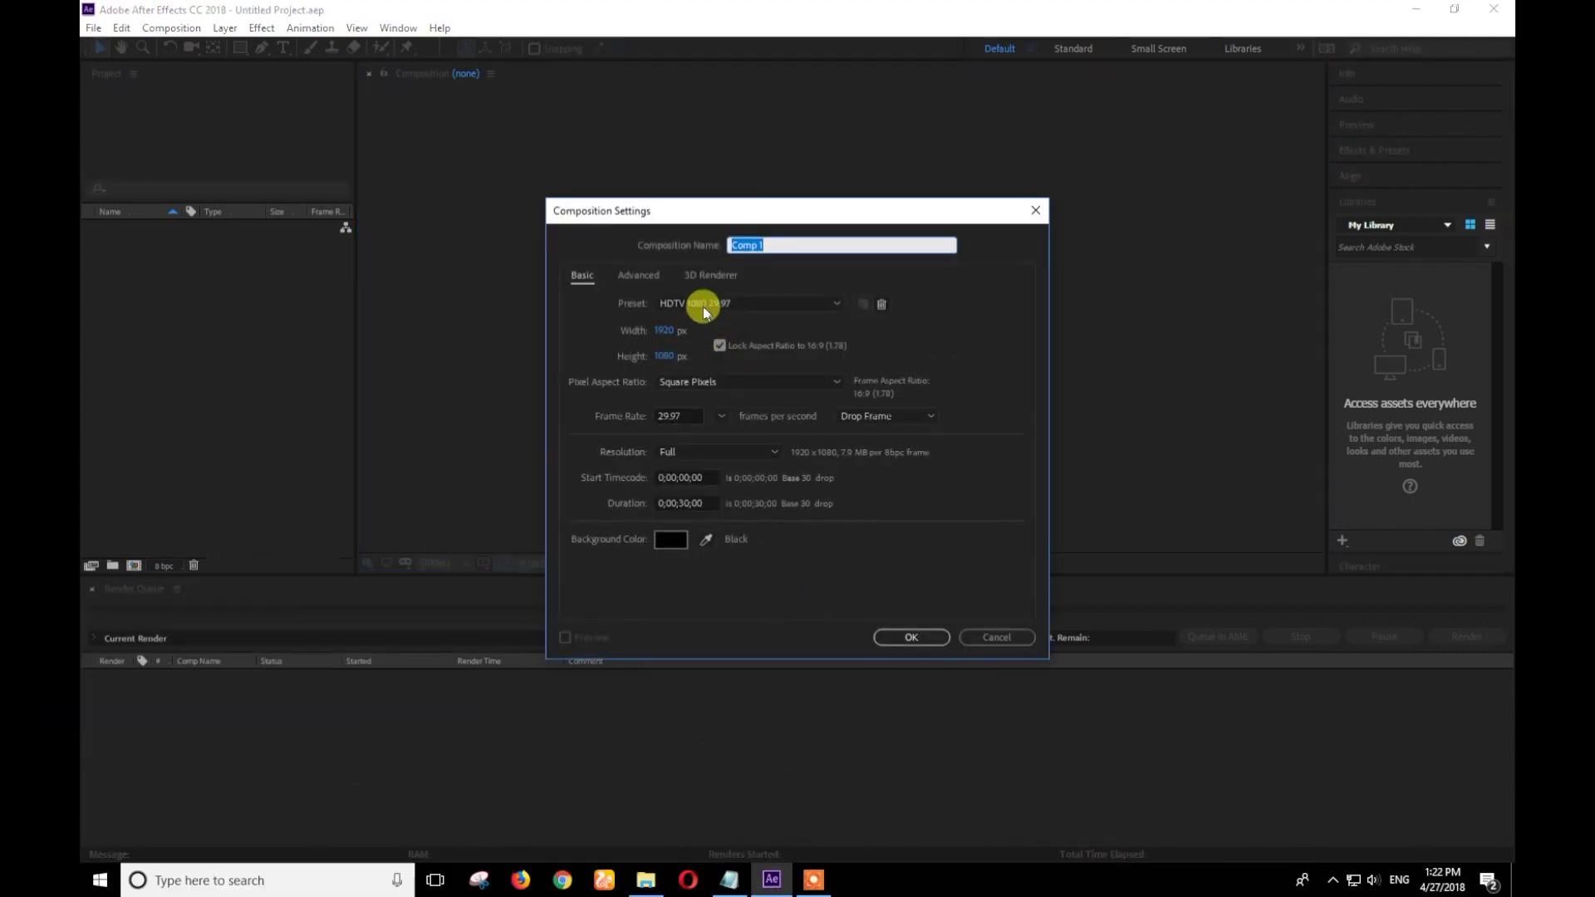
left_click(904, 637)
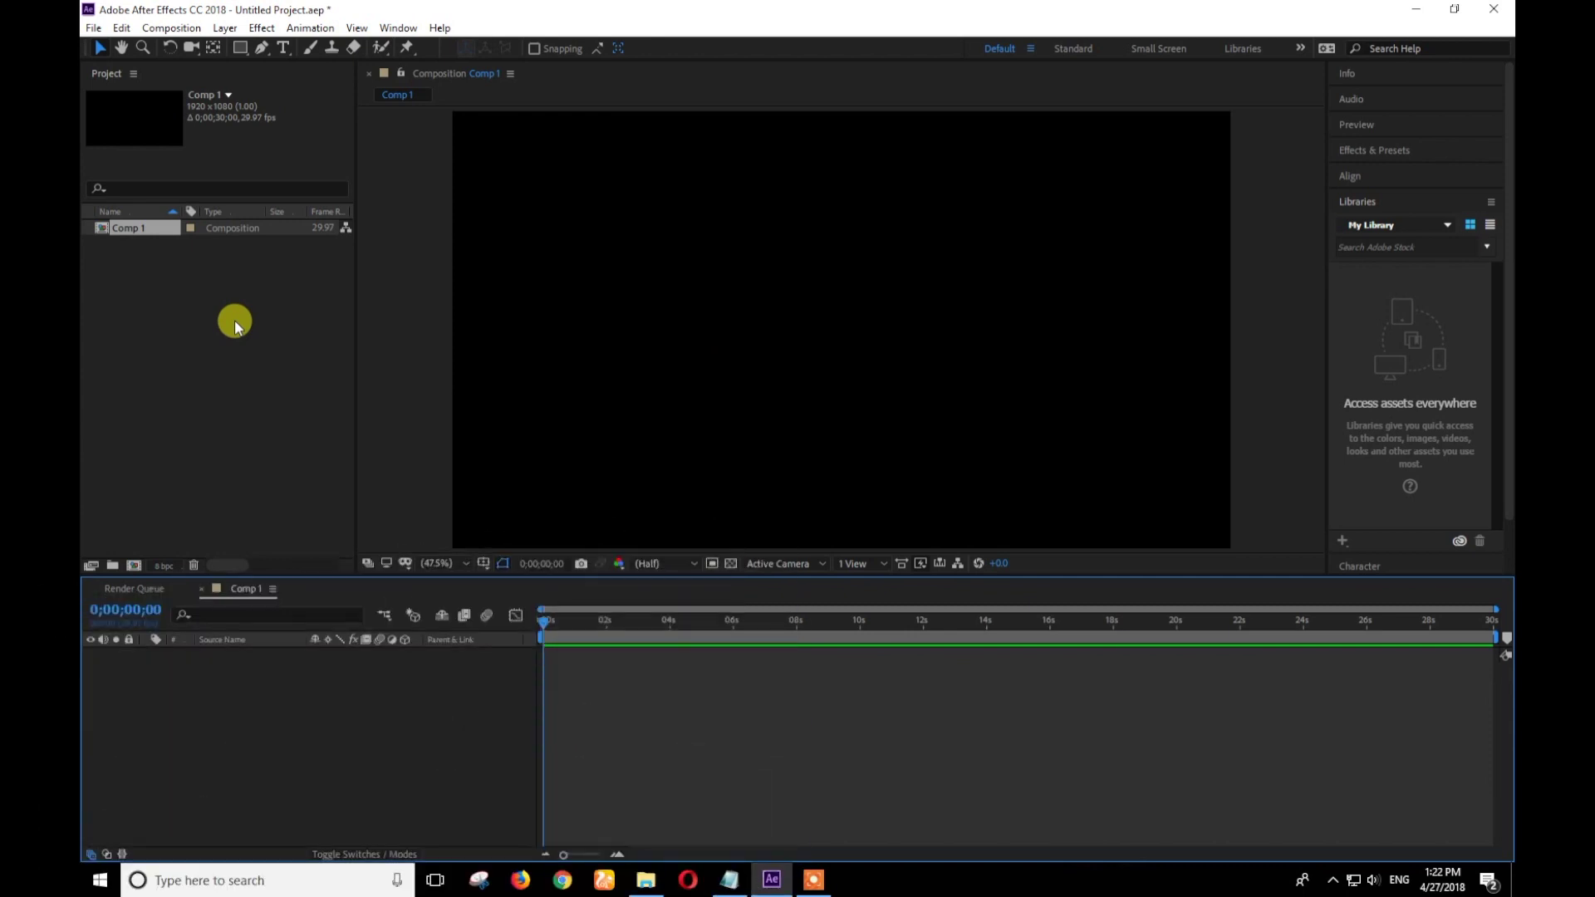
- Import the office room design wallpaper image and the DSC_0003 video from the Demo Video folder as footage
right_click(234, 321)
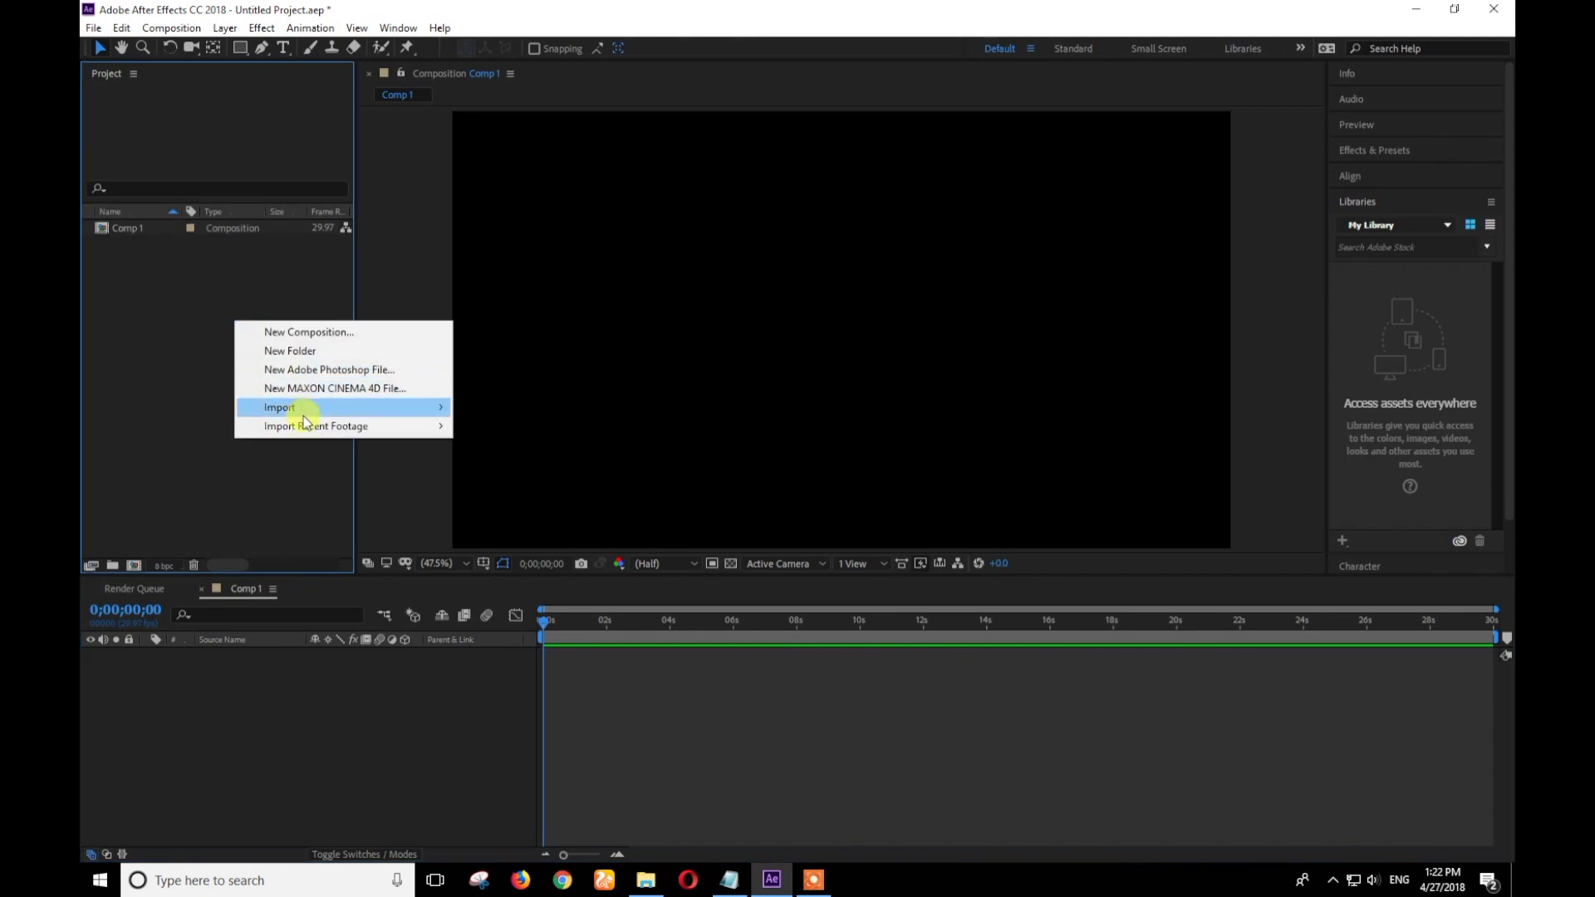
mouse_move(400, 413)
left_click(505, 425)
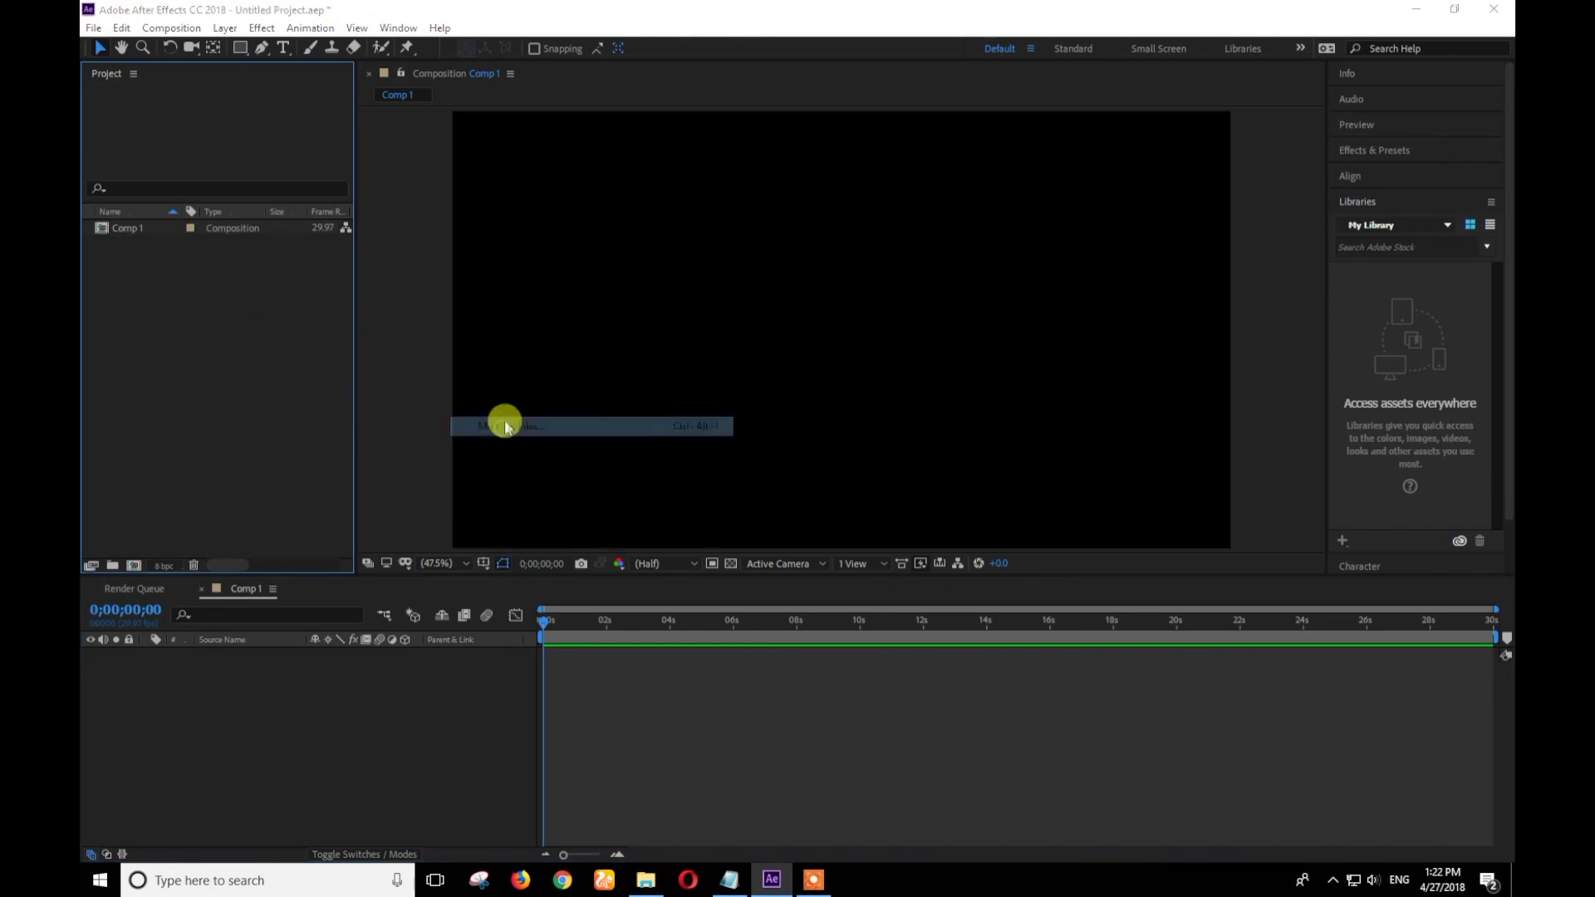
left_click_drag(452, 310, 293, 193)
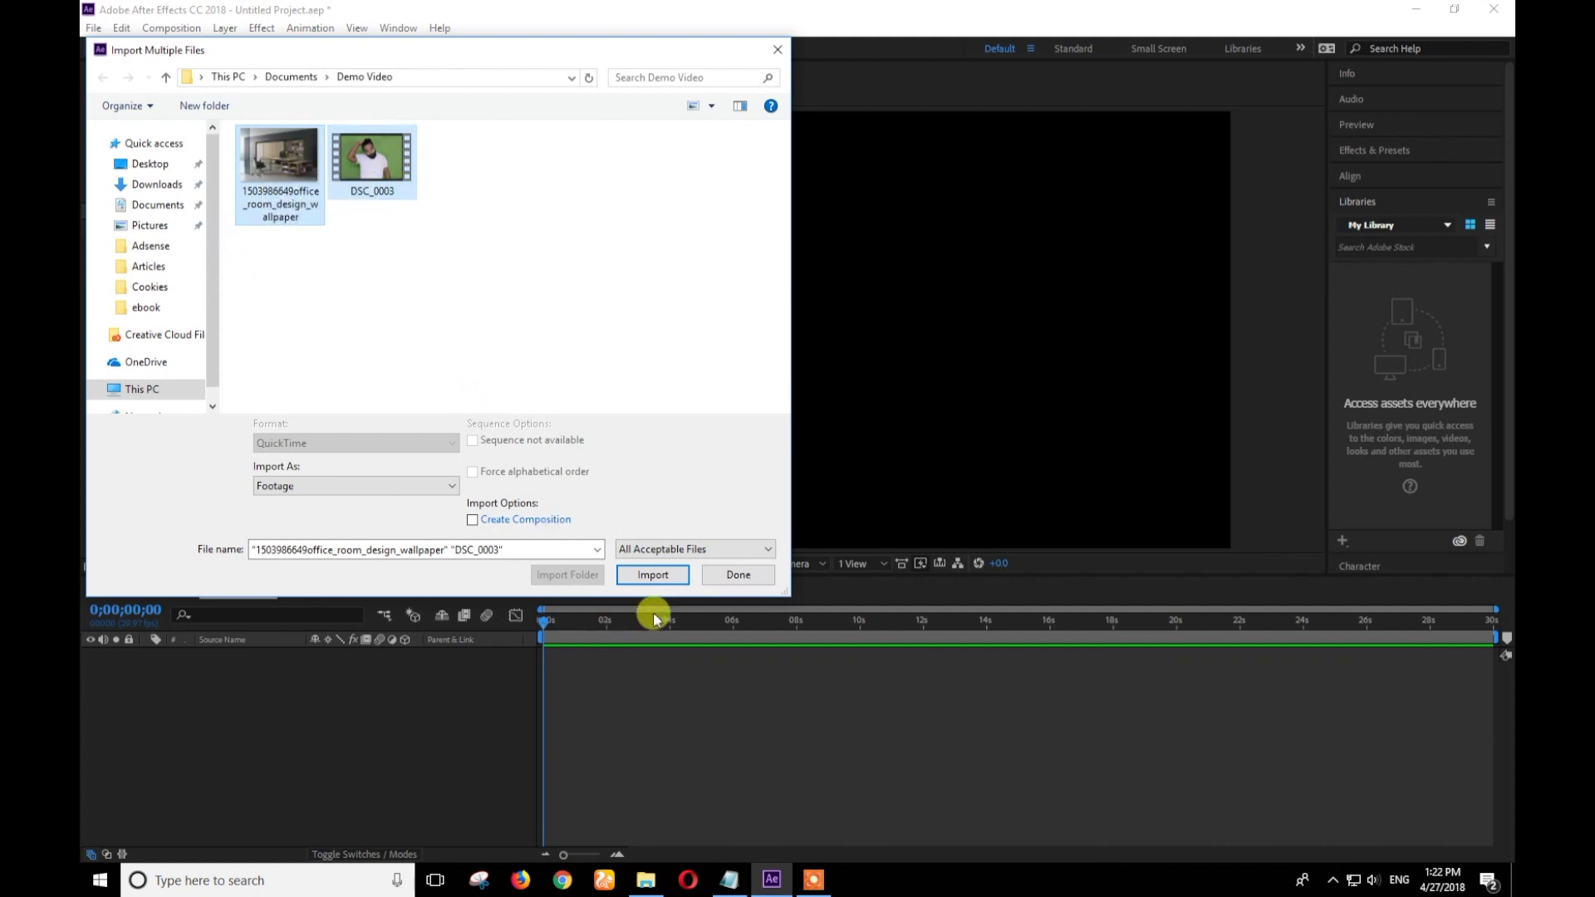
left_click(653, 576)
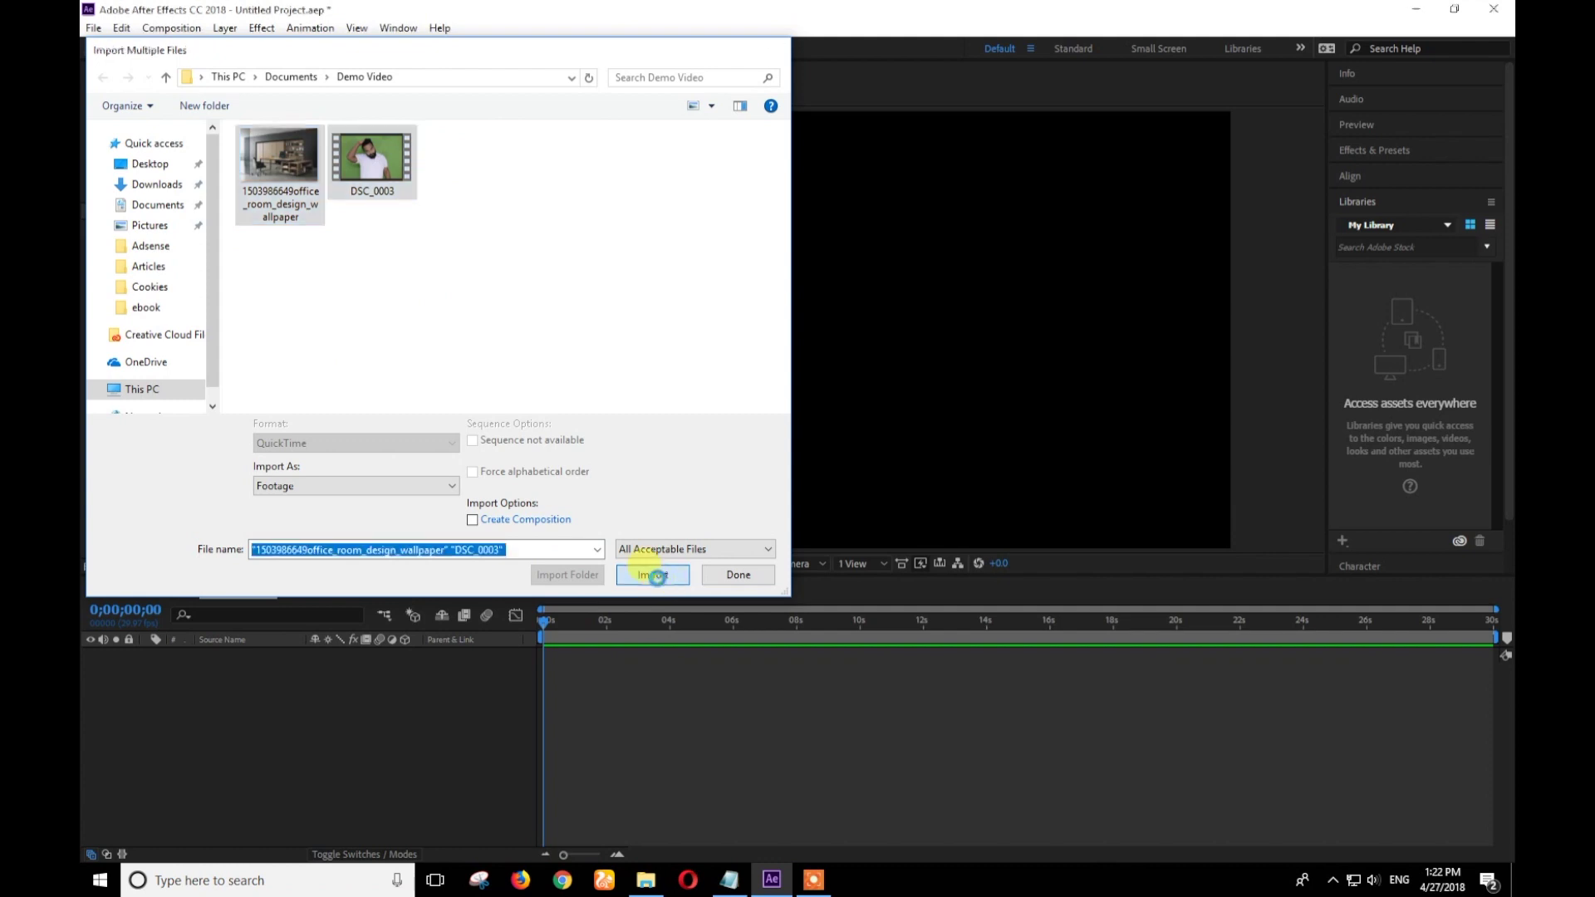
left_click(719, 576)
left_click(208, 357)
- Place DSC_0003.MOV in Comp 1 and, at 0;00;16;04, enlarge it slightly so it covers the frame's left edge
left_click_drag(133, 259, 856, 329)
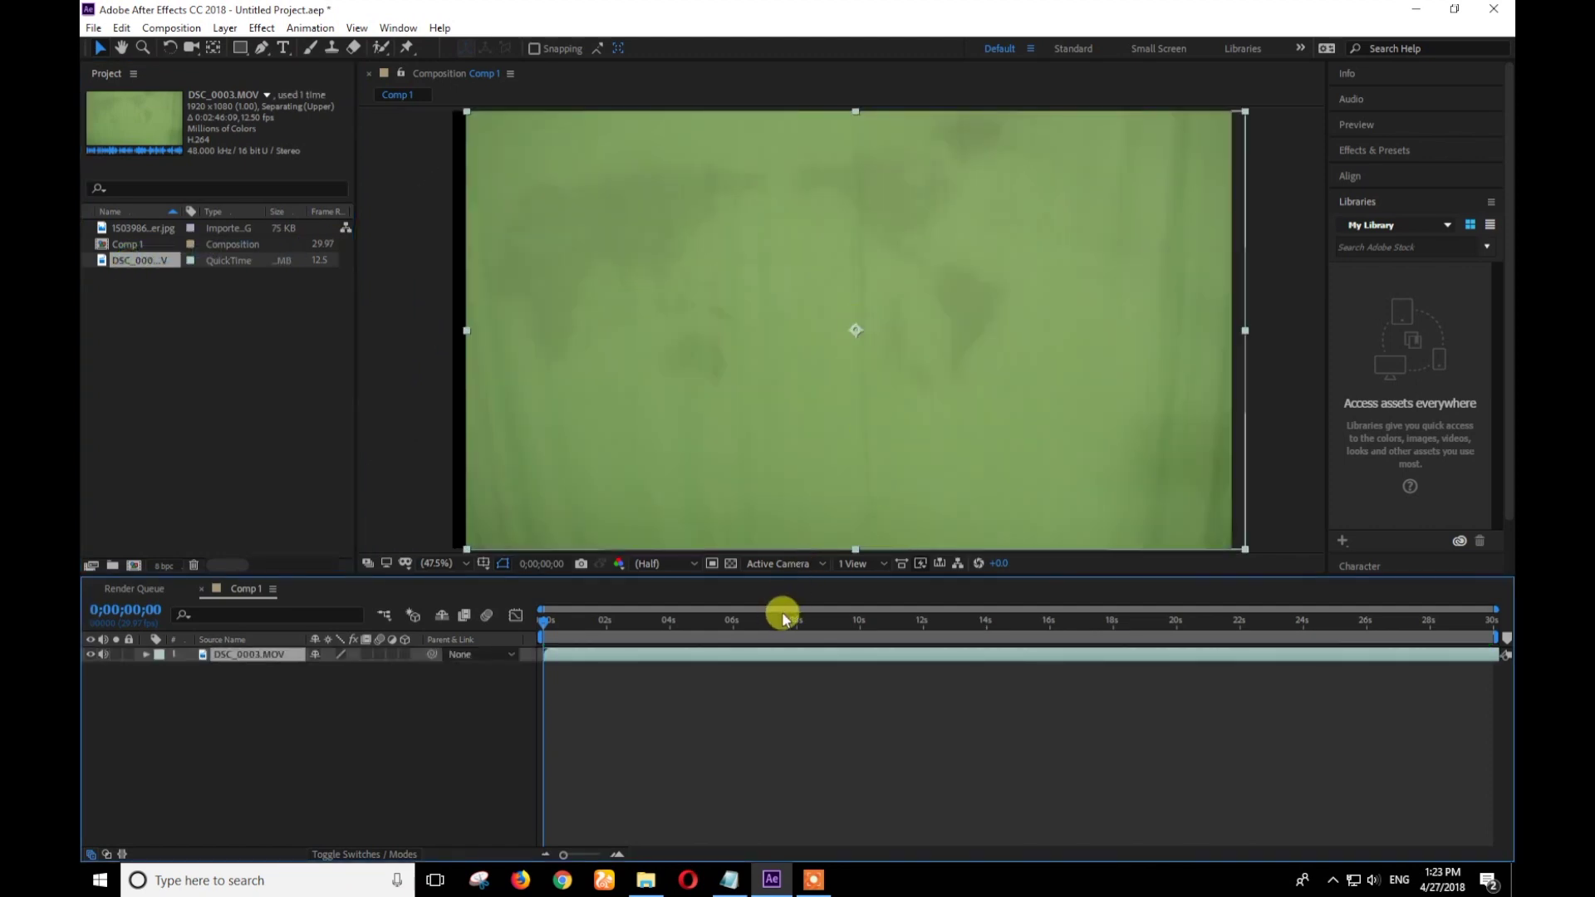
left_click(845, 619)
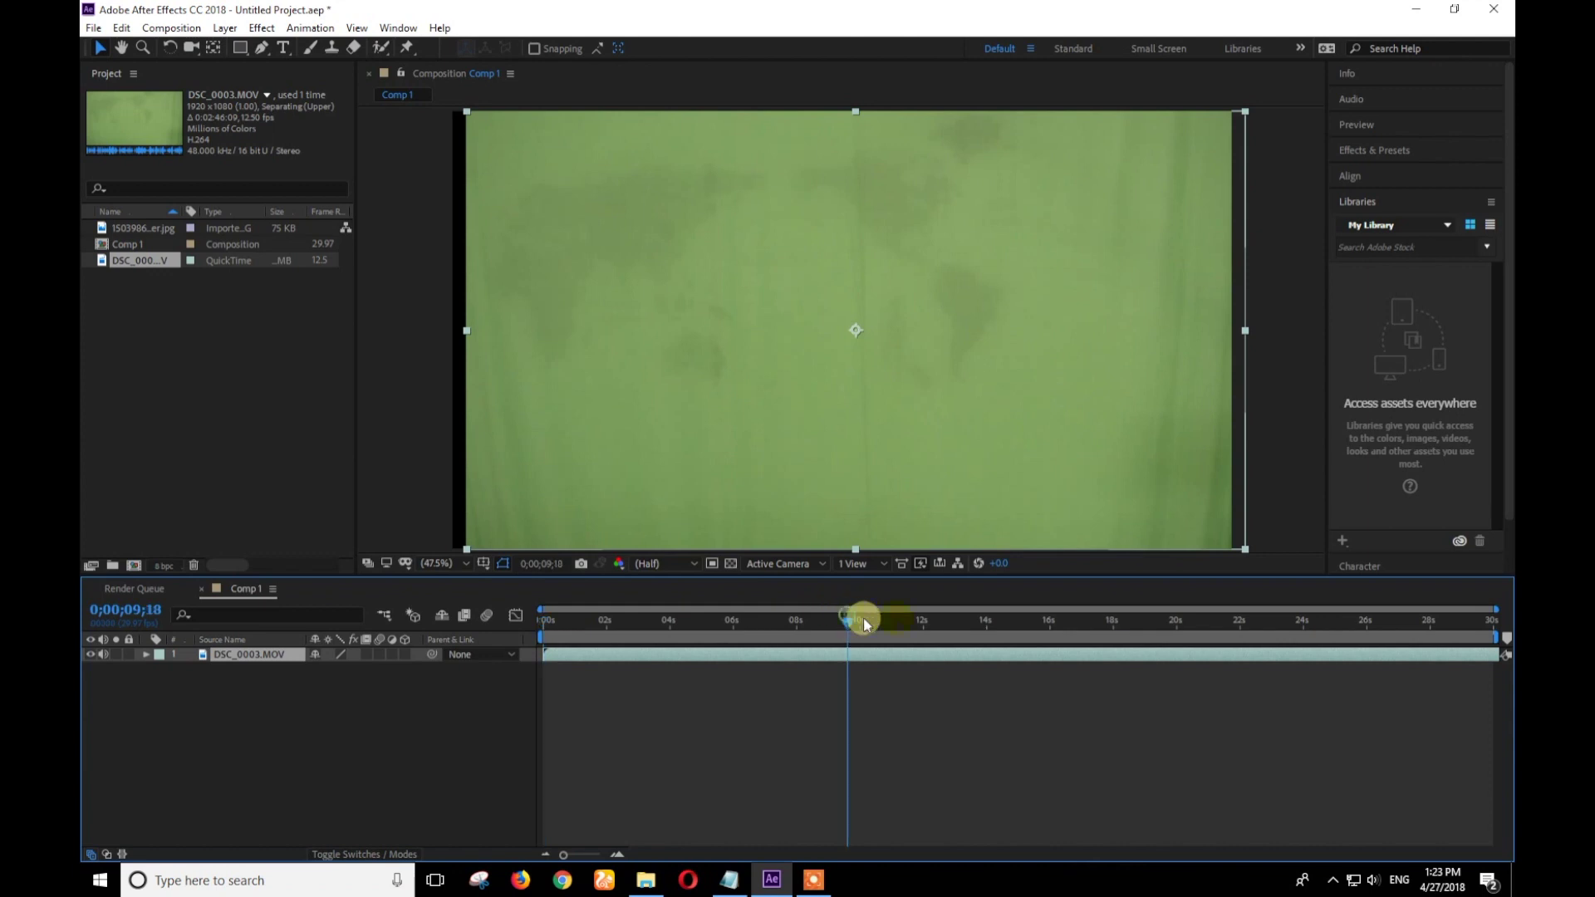
left_click(1054, 622)
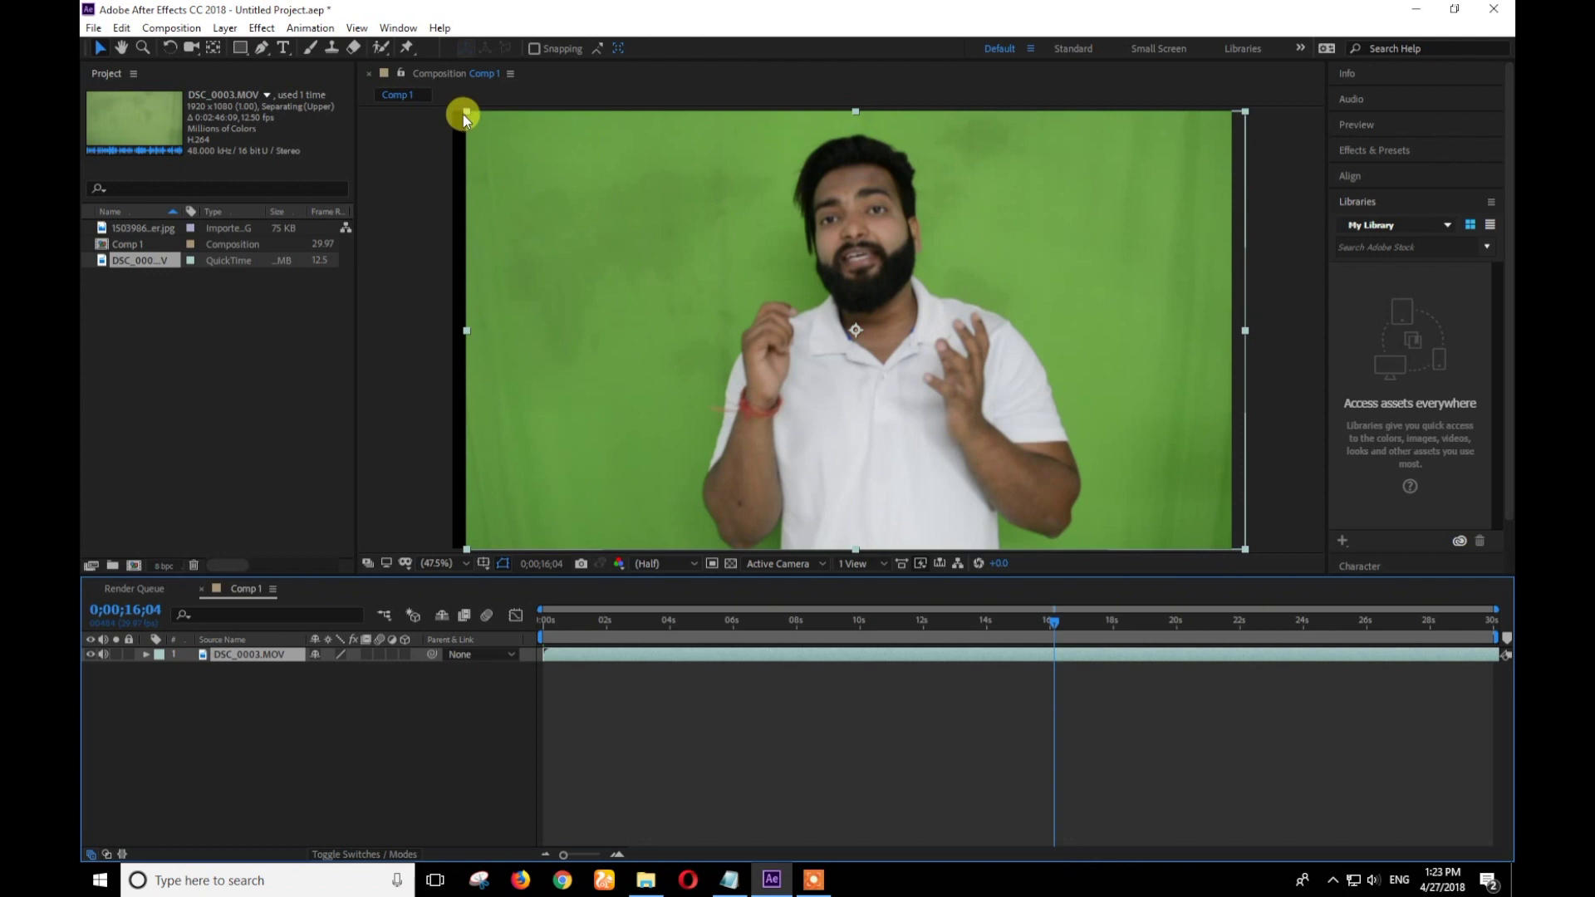
left_click_drag(467, 112, 452, 103)
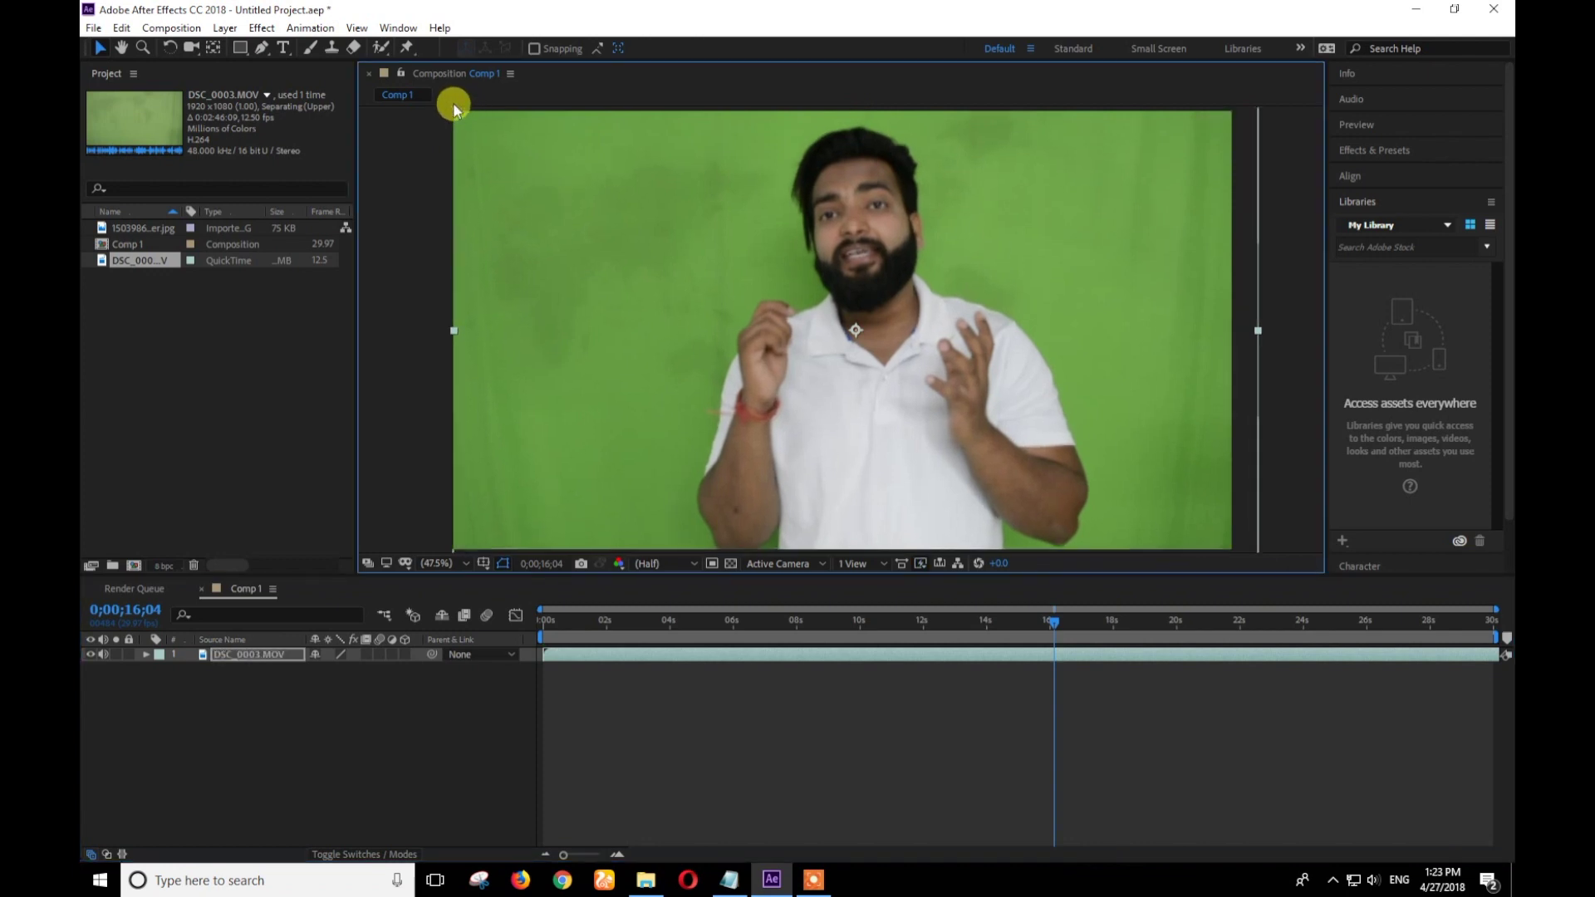
- Draw a closed four-point mask on DSC_0003.MOV with the Pen tool, just inside the frame's left and right edges
left_click(264, 50)
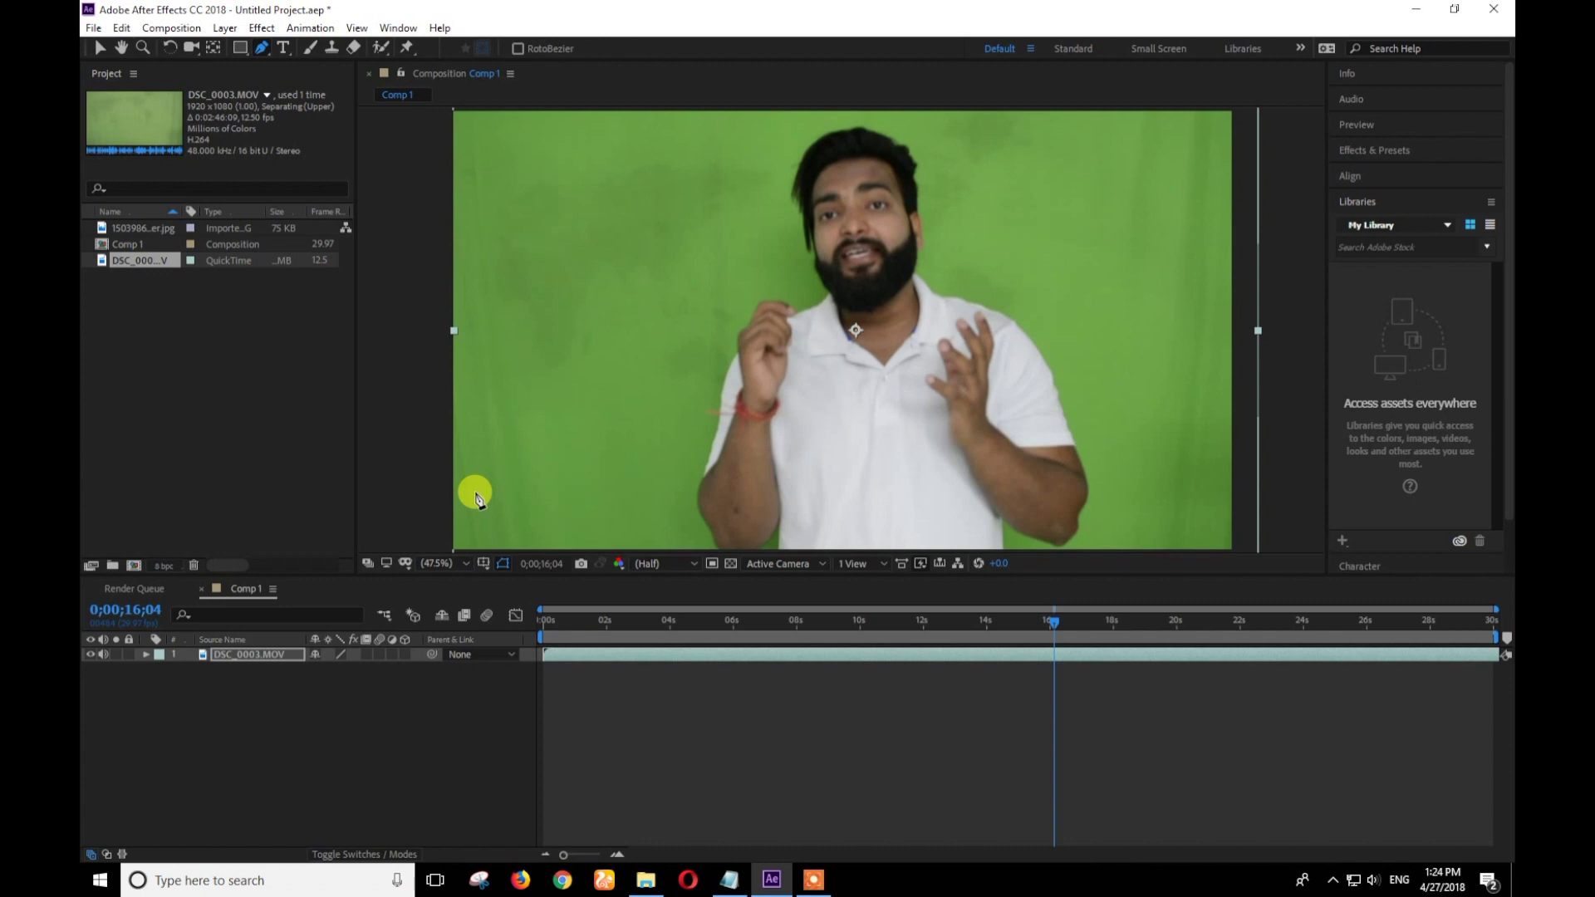
left_click(468, 112)
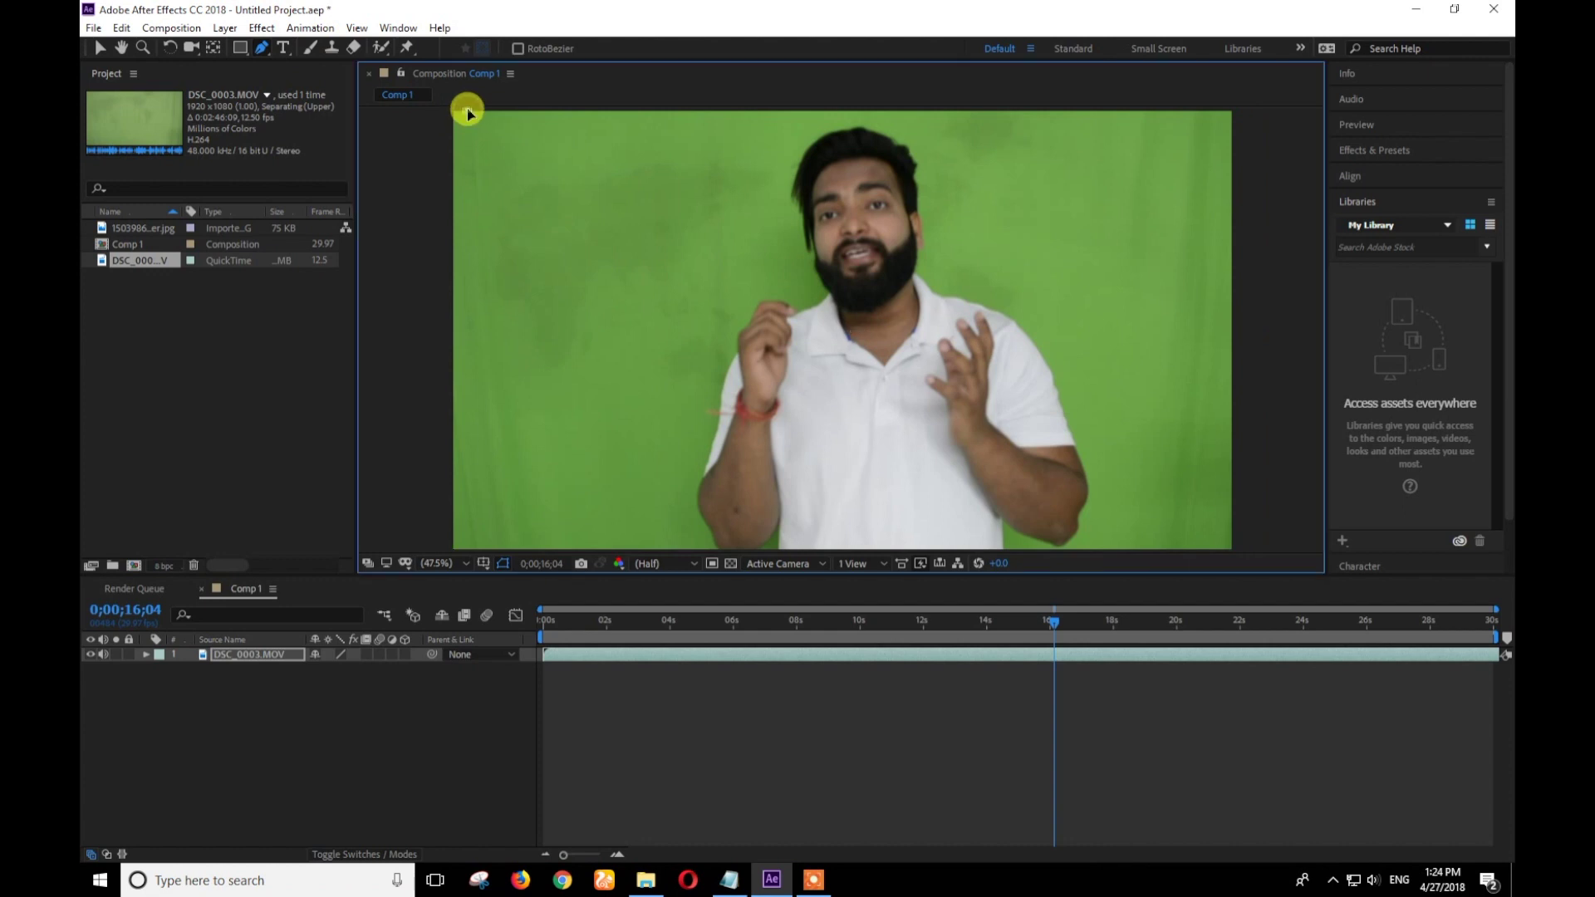
left_click(472, 549)
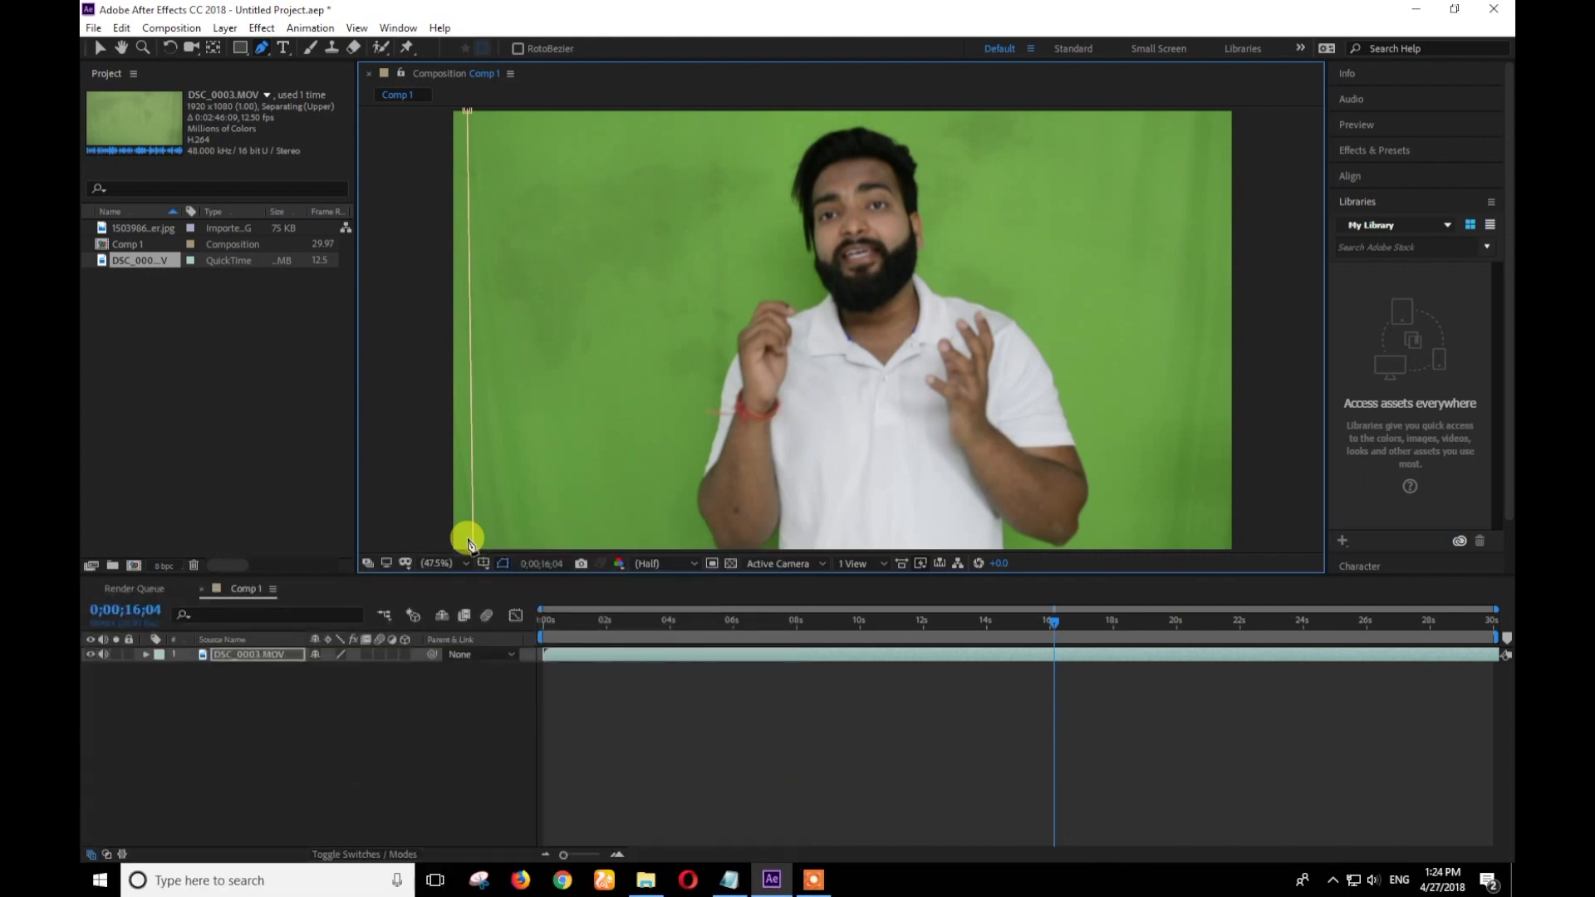
left_click(1215, 549)
left_click(1209, 109)
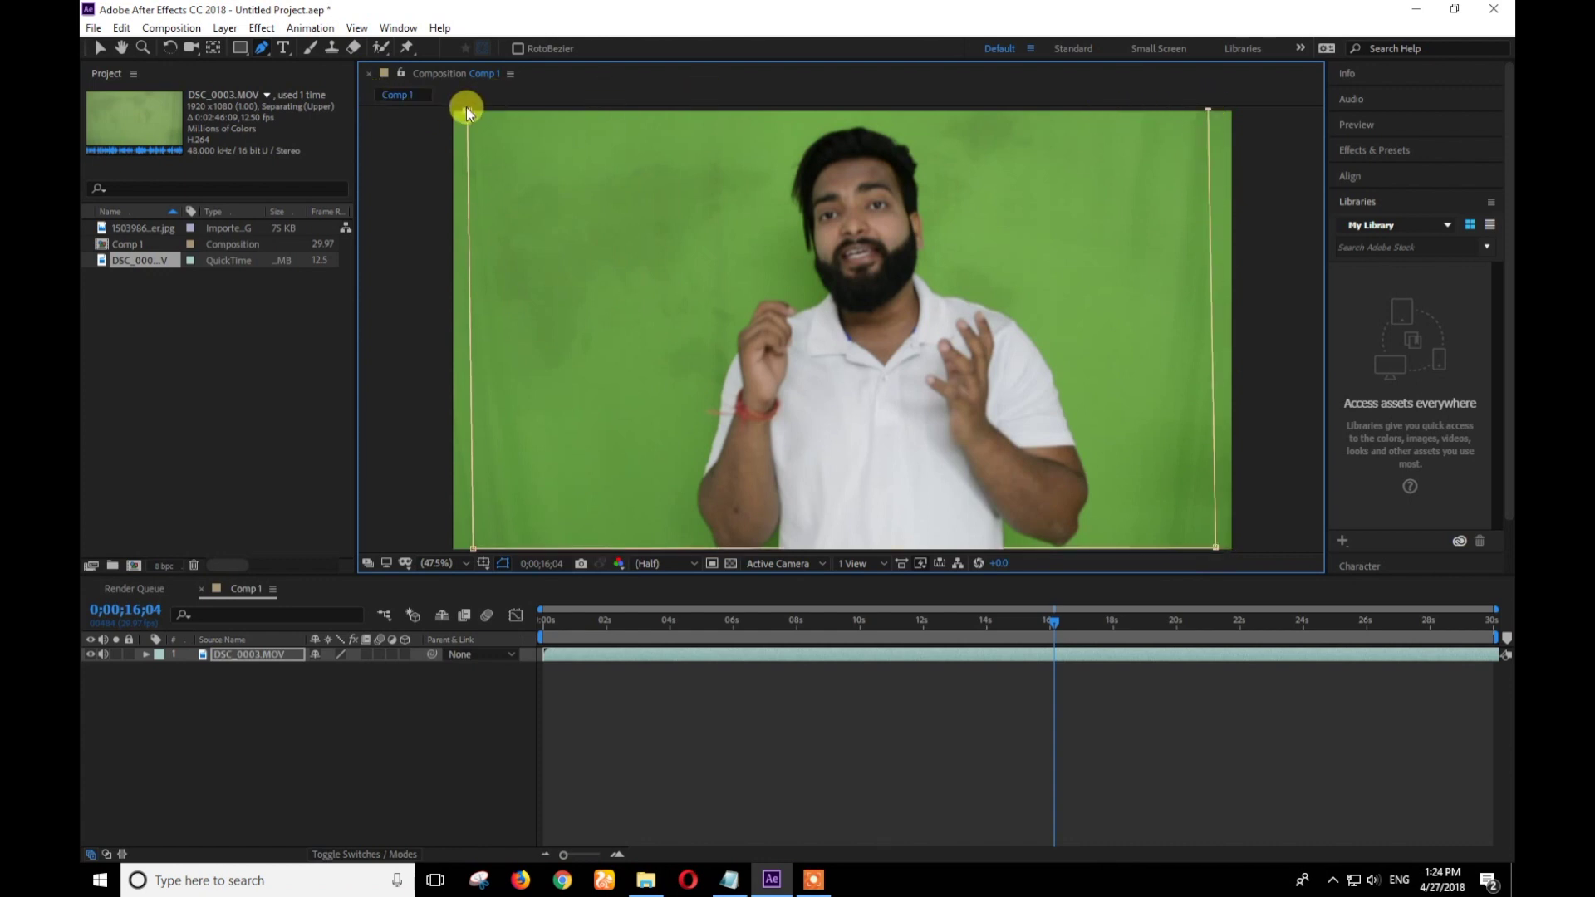
left_click(466, 107)
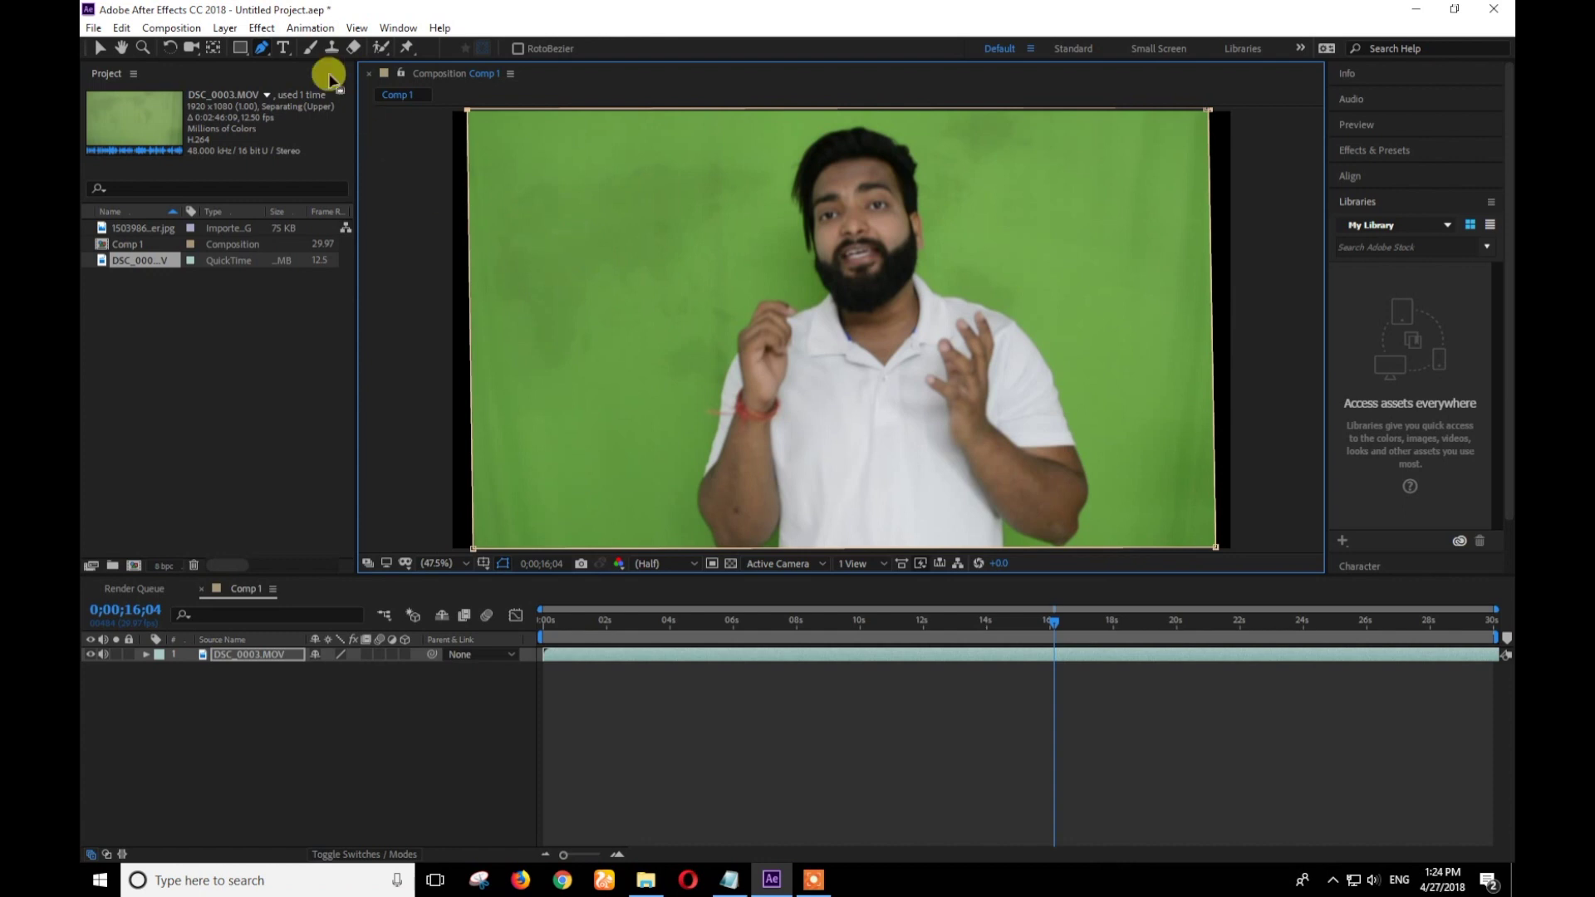
left_click(99, 48)
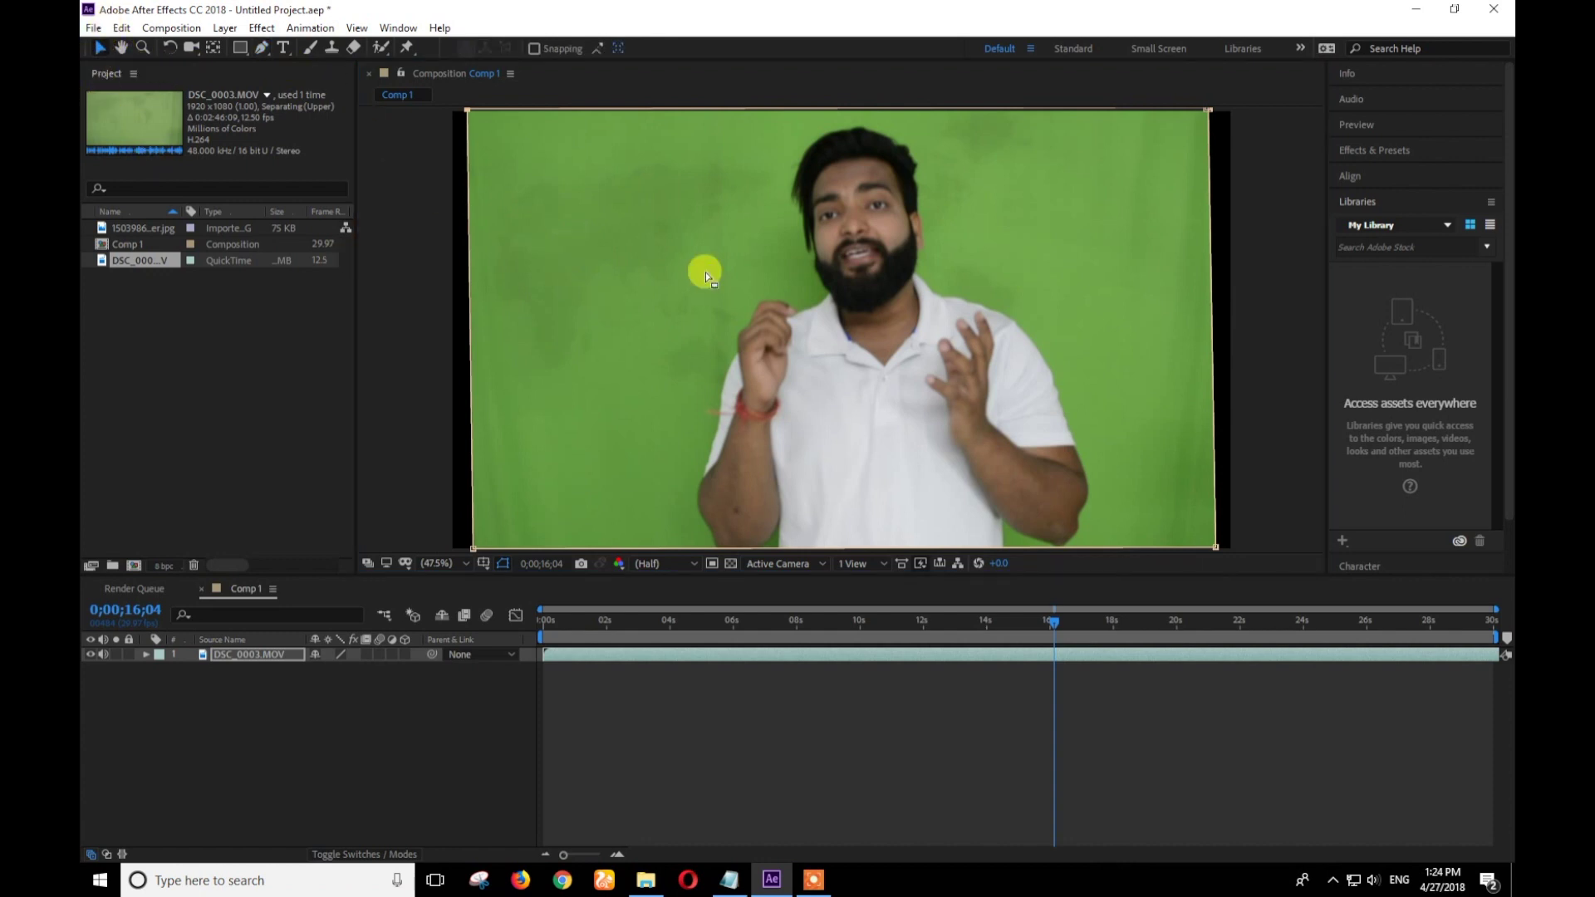
- Apply the Keylight (1.2) keying effect to the masked DSC_0003.MOV layer
right_click(655, 282)
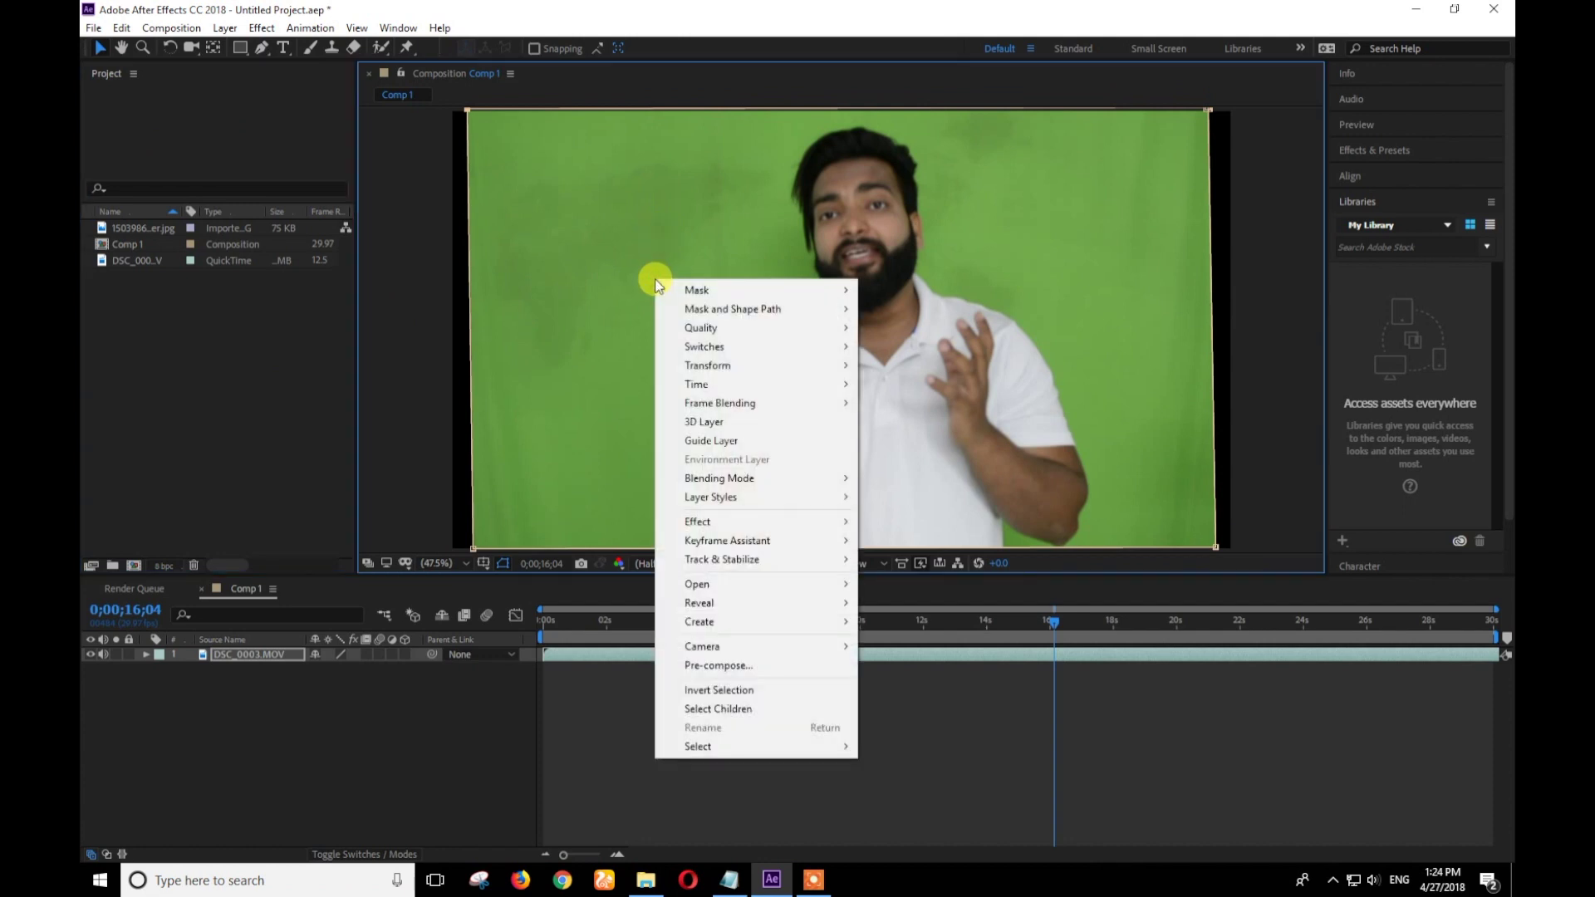
mouse_move(786, 521)
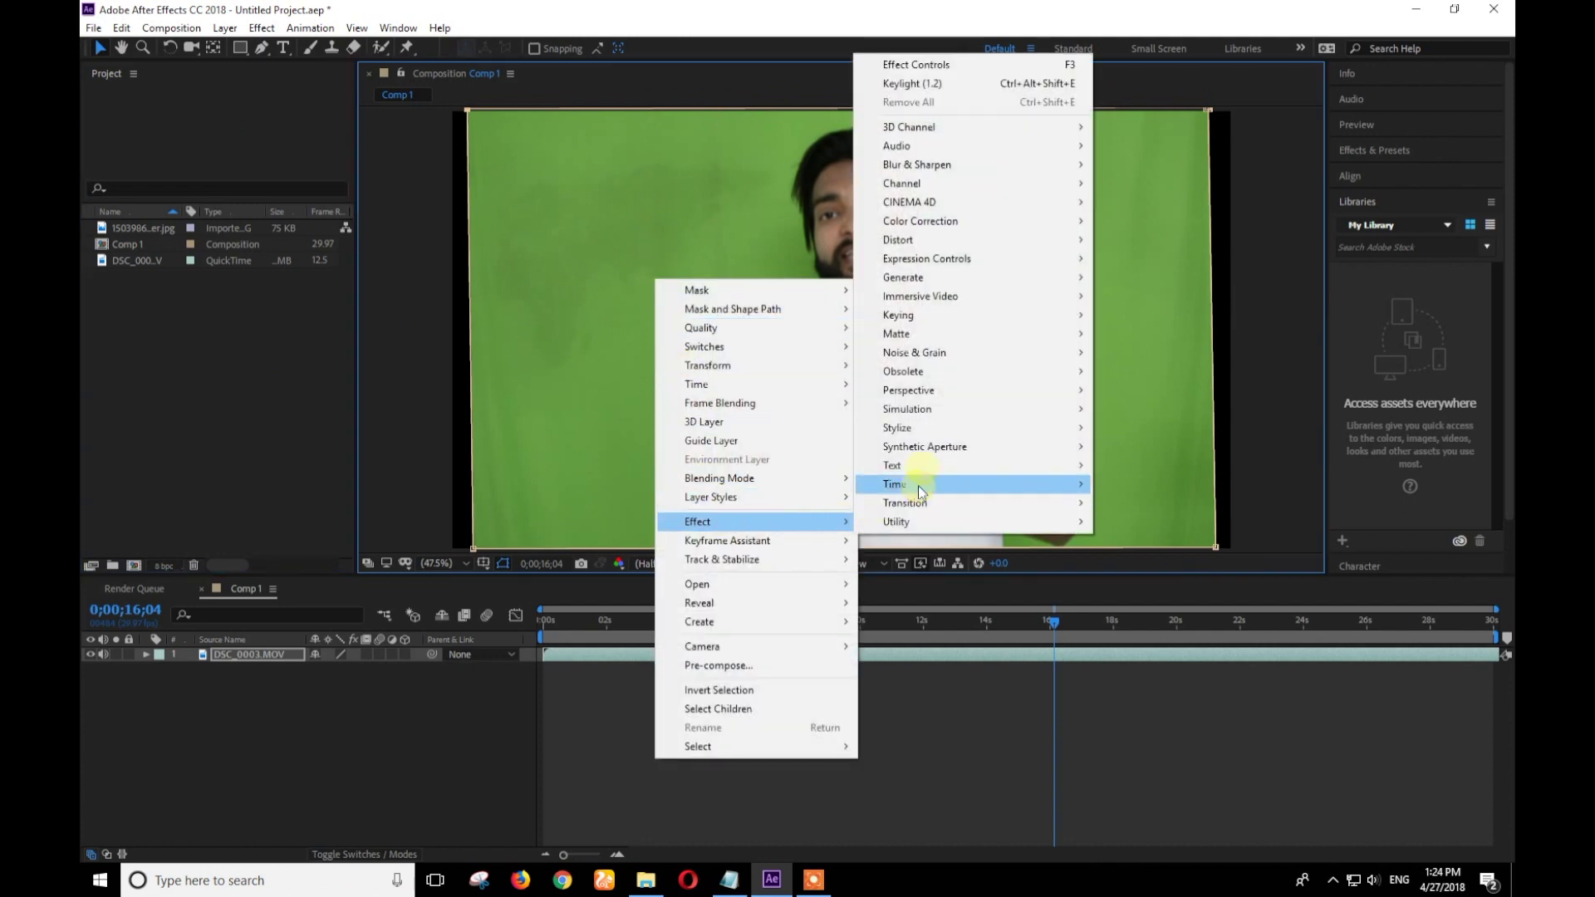
mouse_move(945, 321)
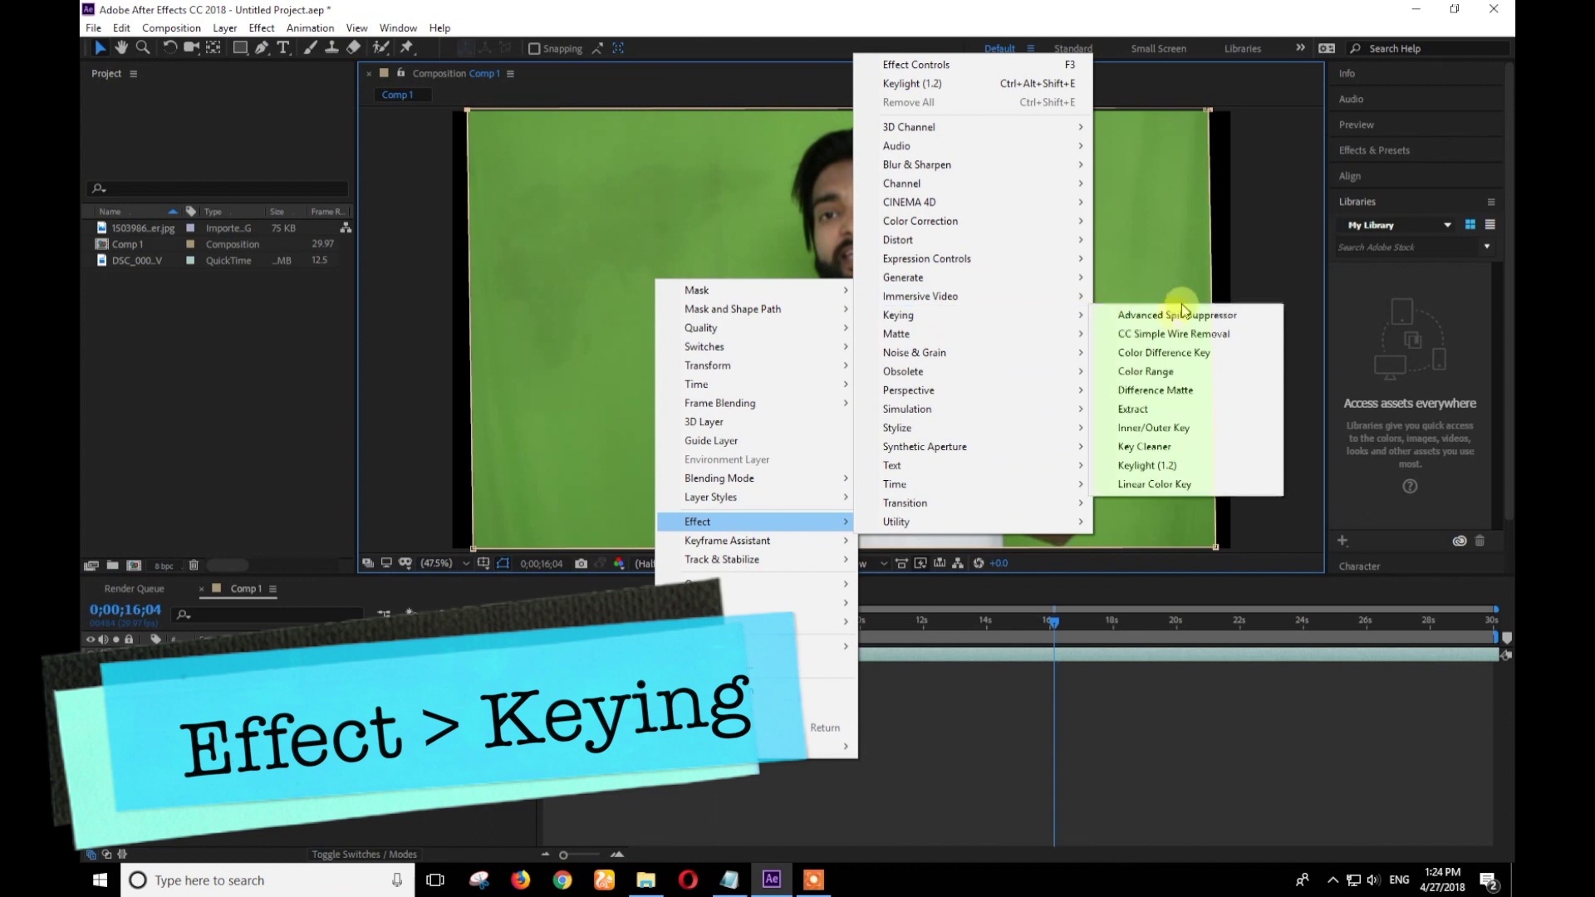
left_click(1159, 476)
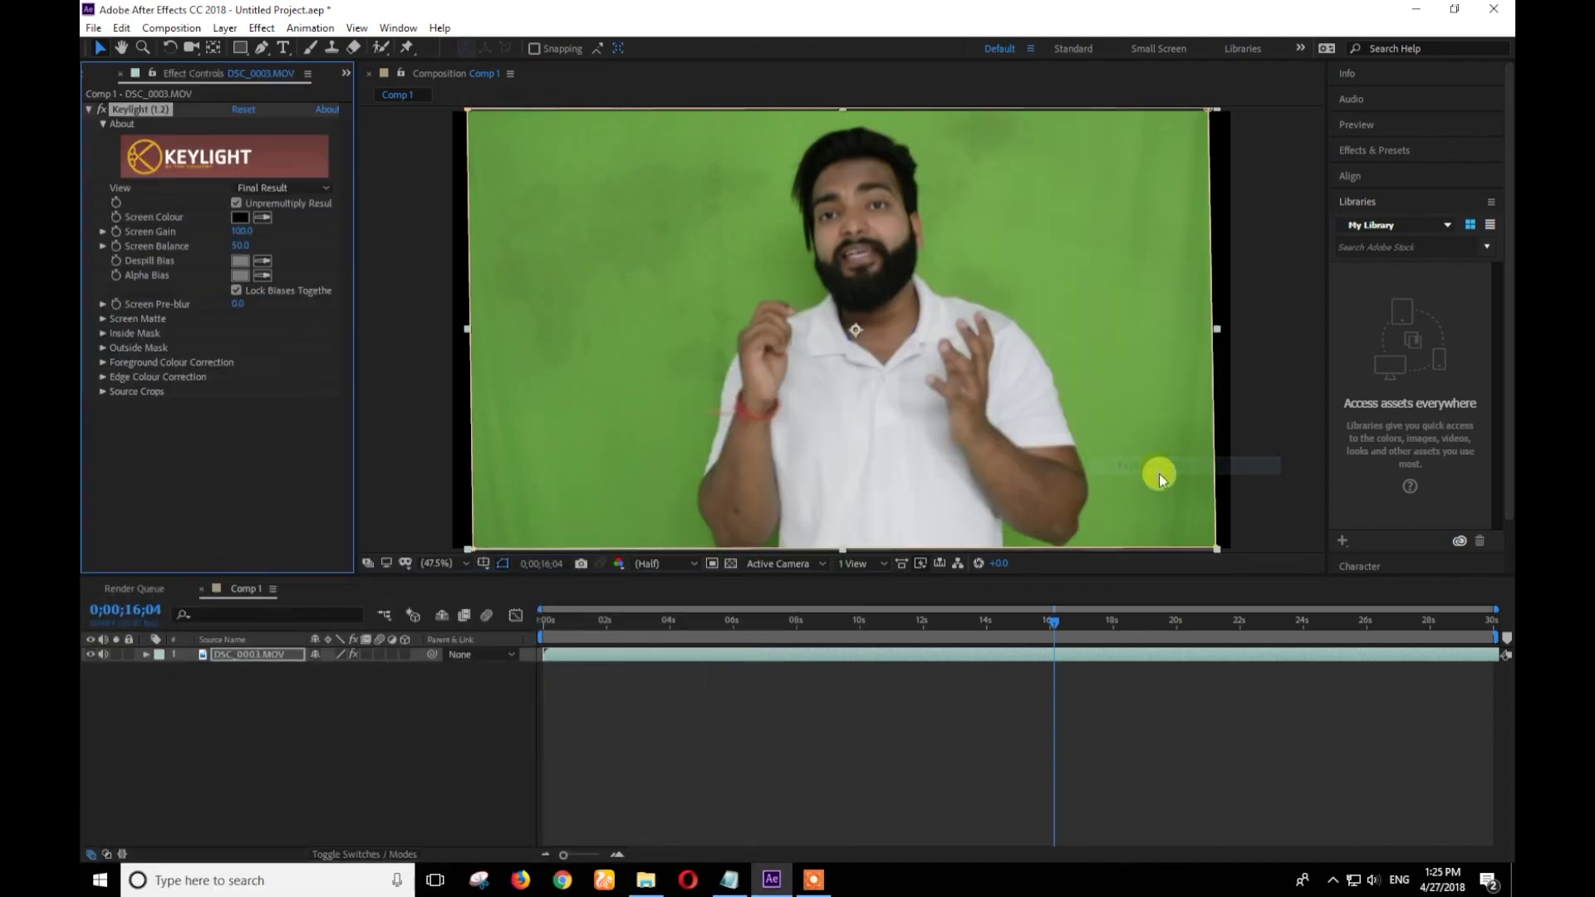
- Sample the green backdrop beside the presenter as Keylight's Screen Colour
left_click(242, 221)
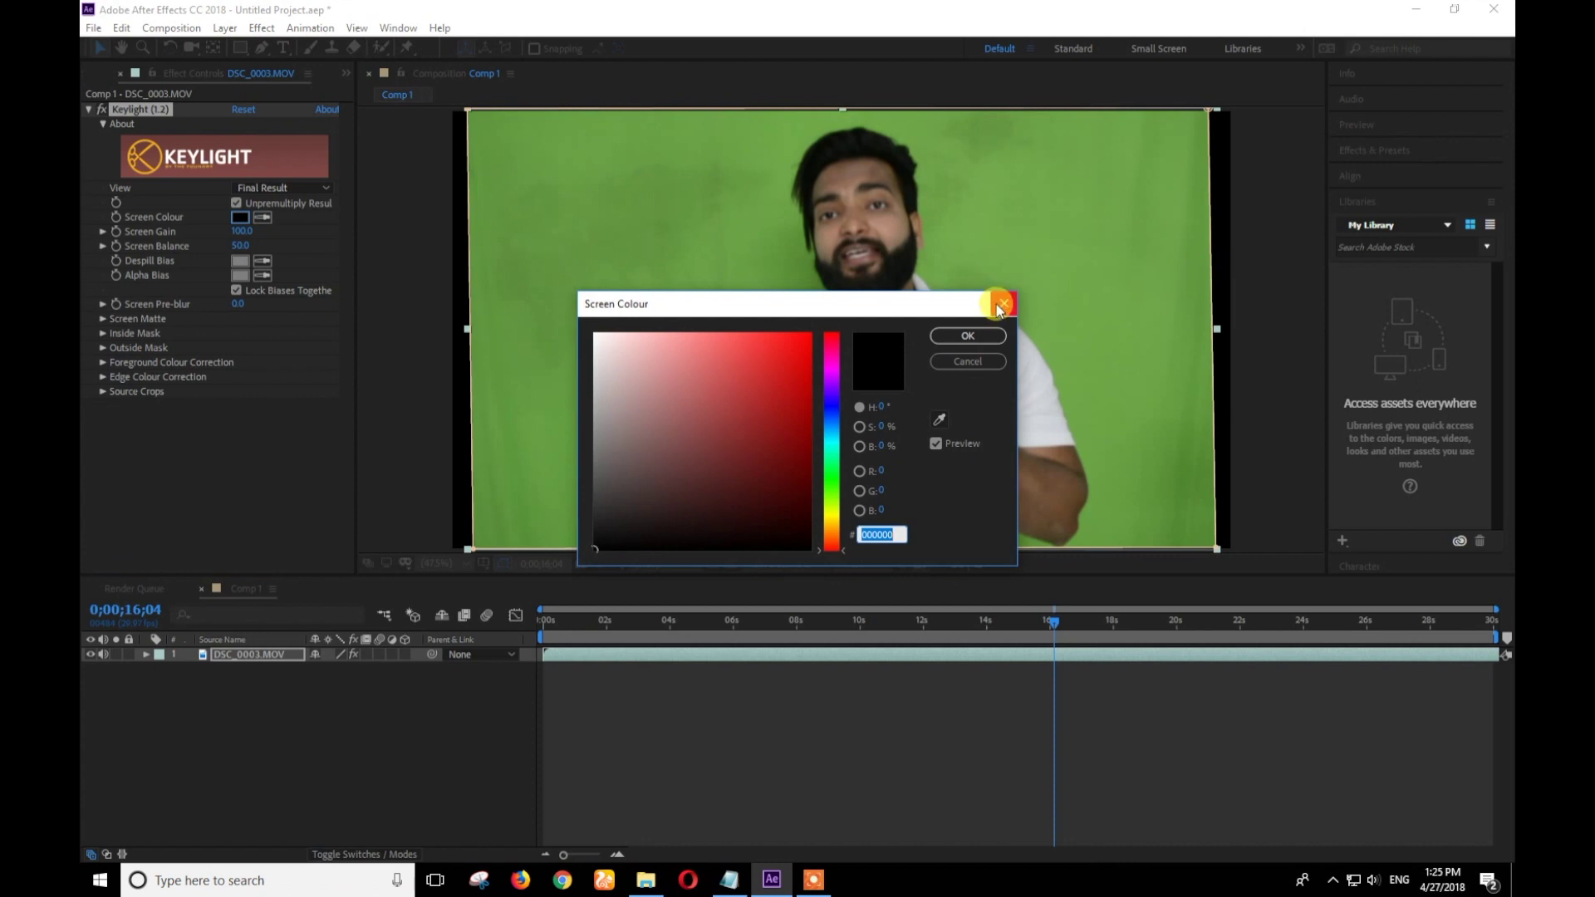
left_click(999, 307)
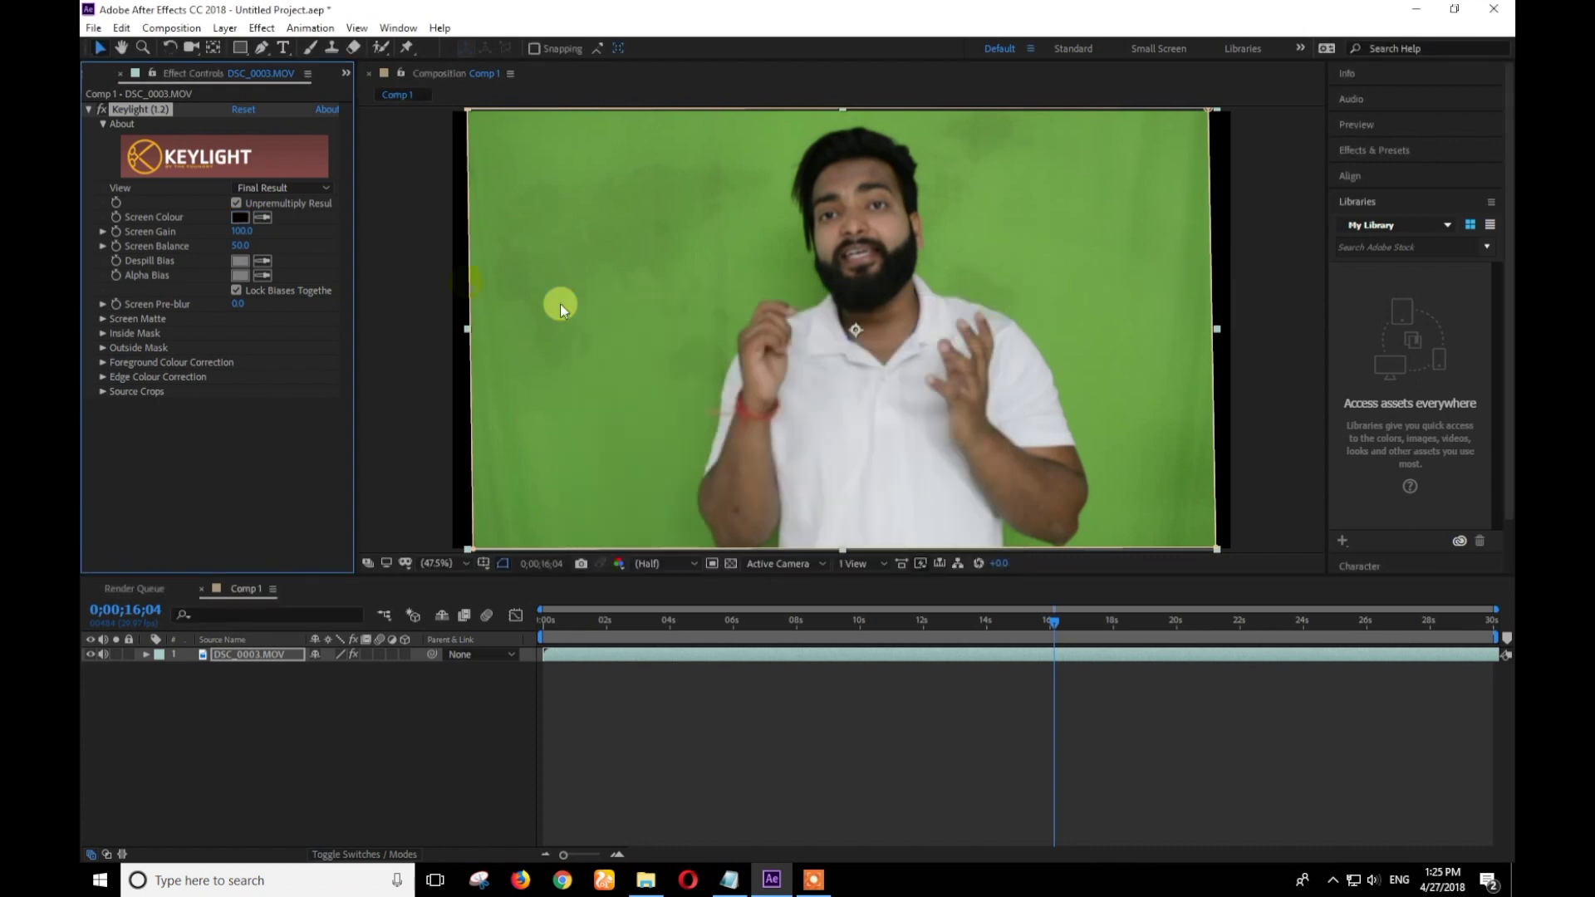
left_click(269, 217)
left_click(643, 295)
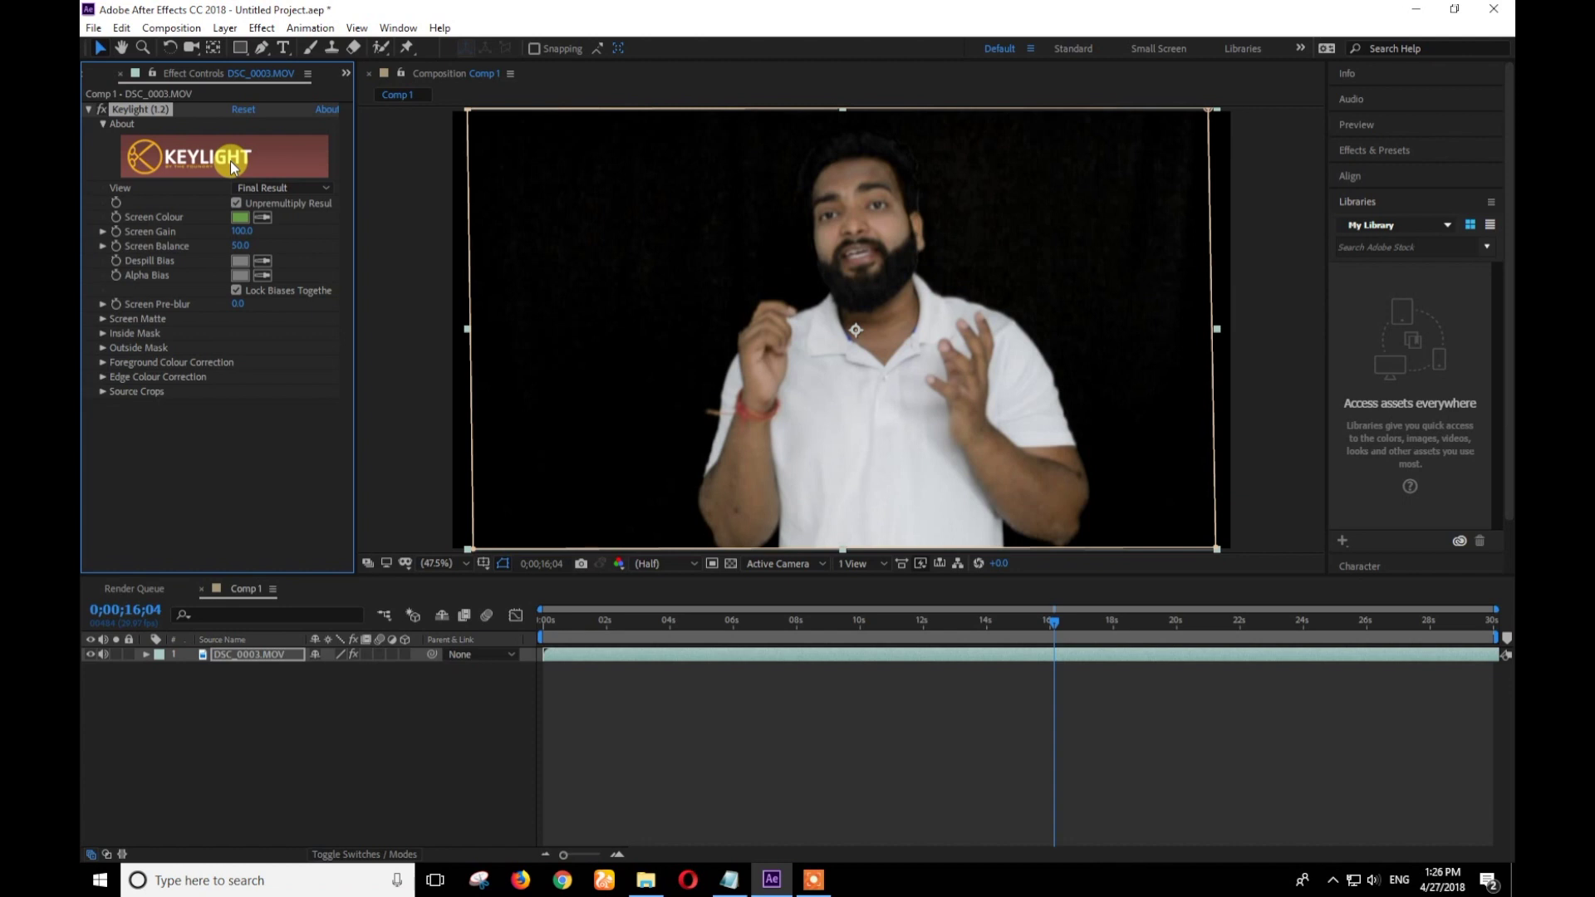
- In Keylight's Screen Matte view, set Screen Despot Black to 3, and return the view to Final Result
left_click(279, 190)
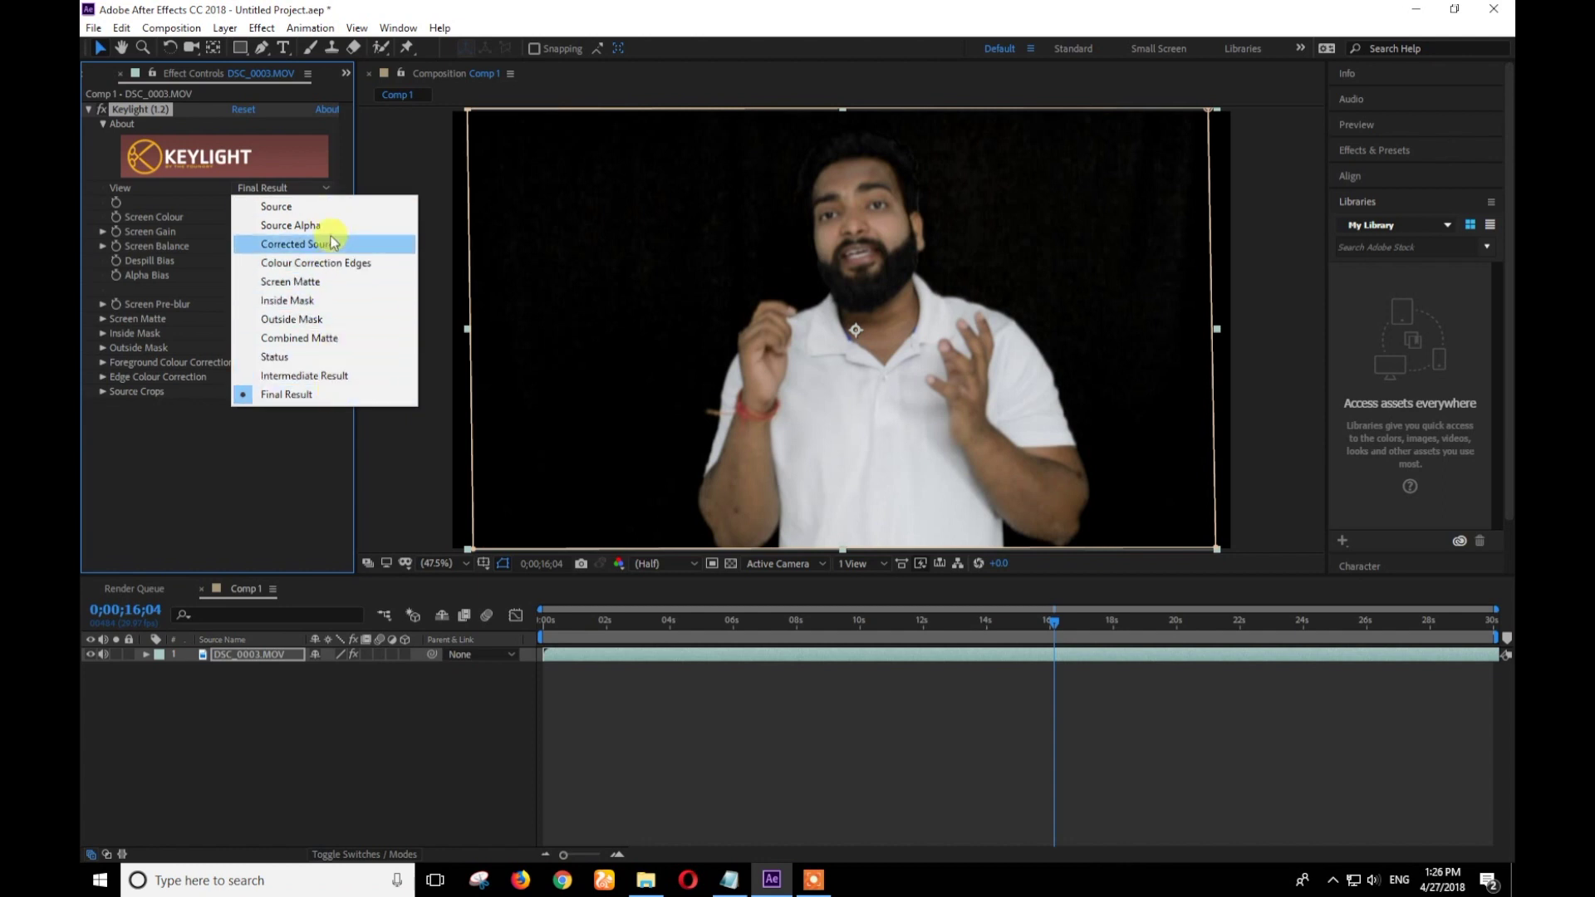
left_click(335, 287)
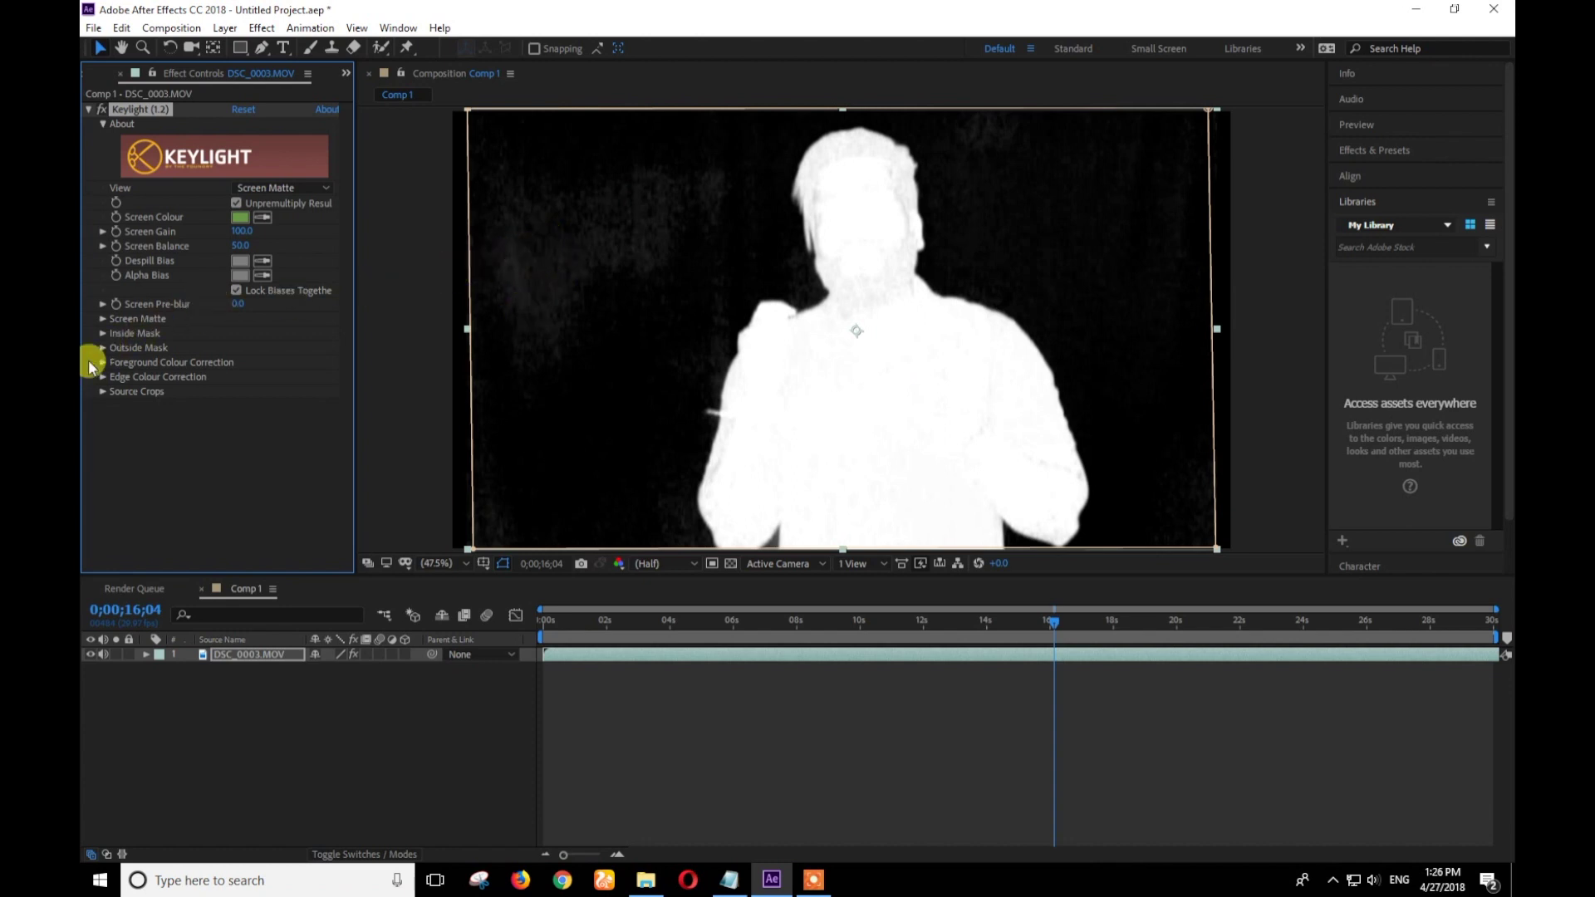
left_click(102, 320)
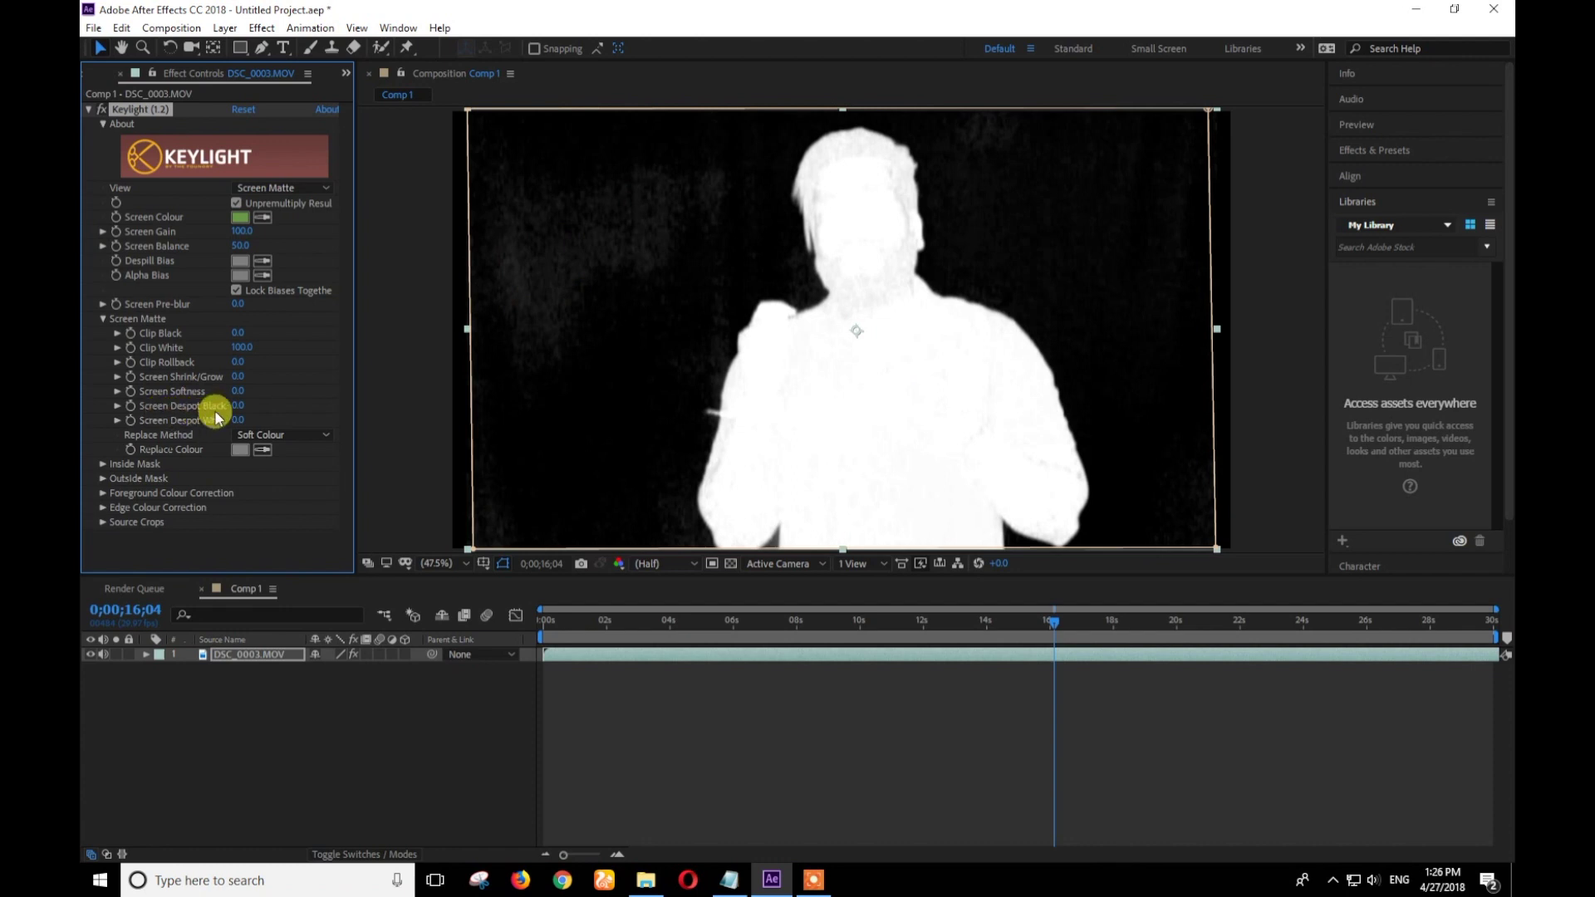
left_click(248, 406)
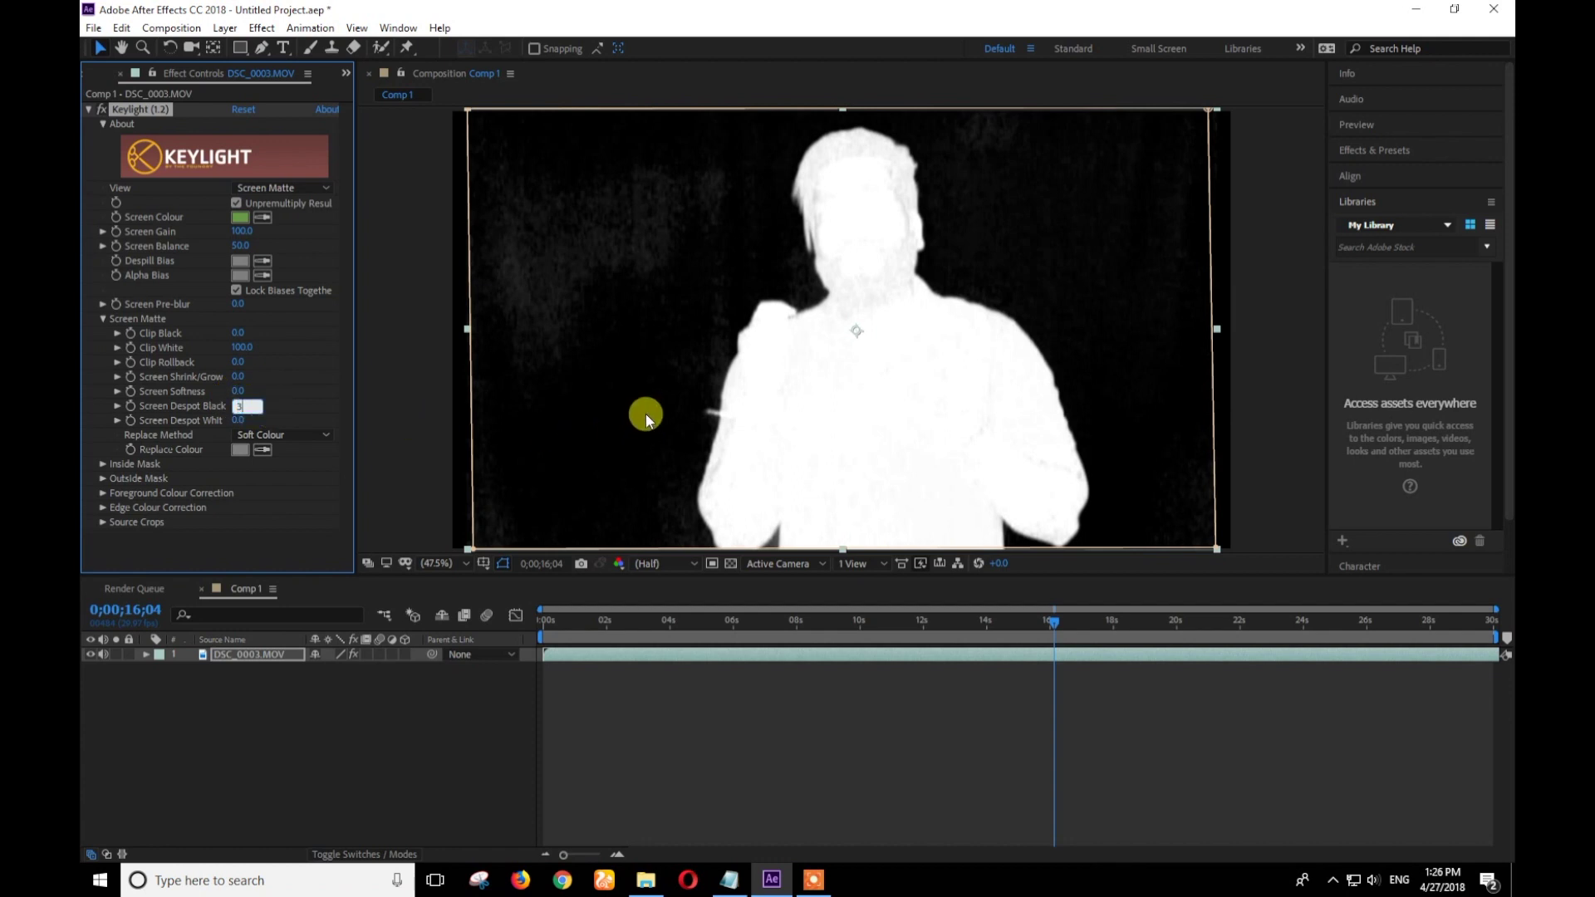
key("Return")
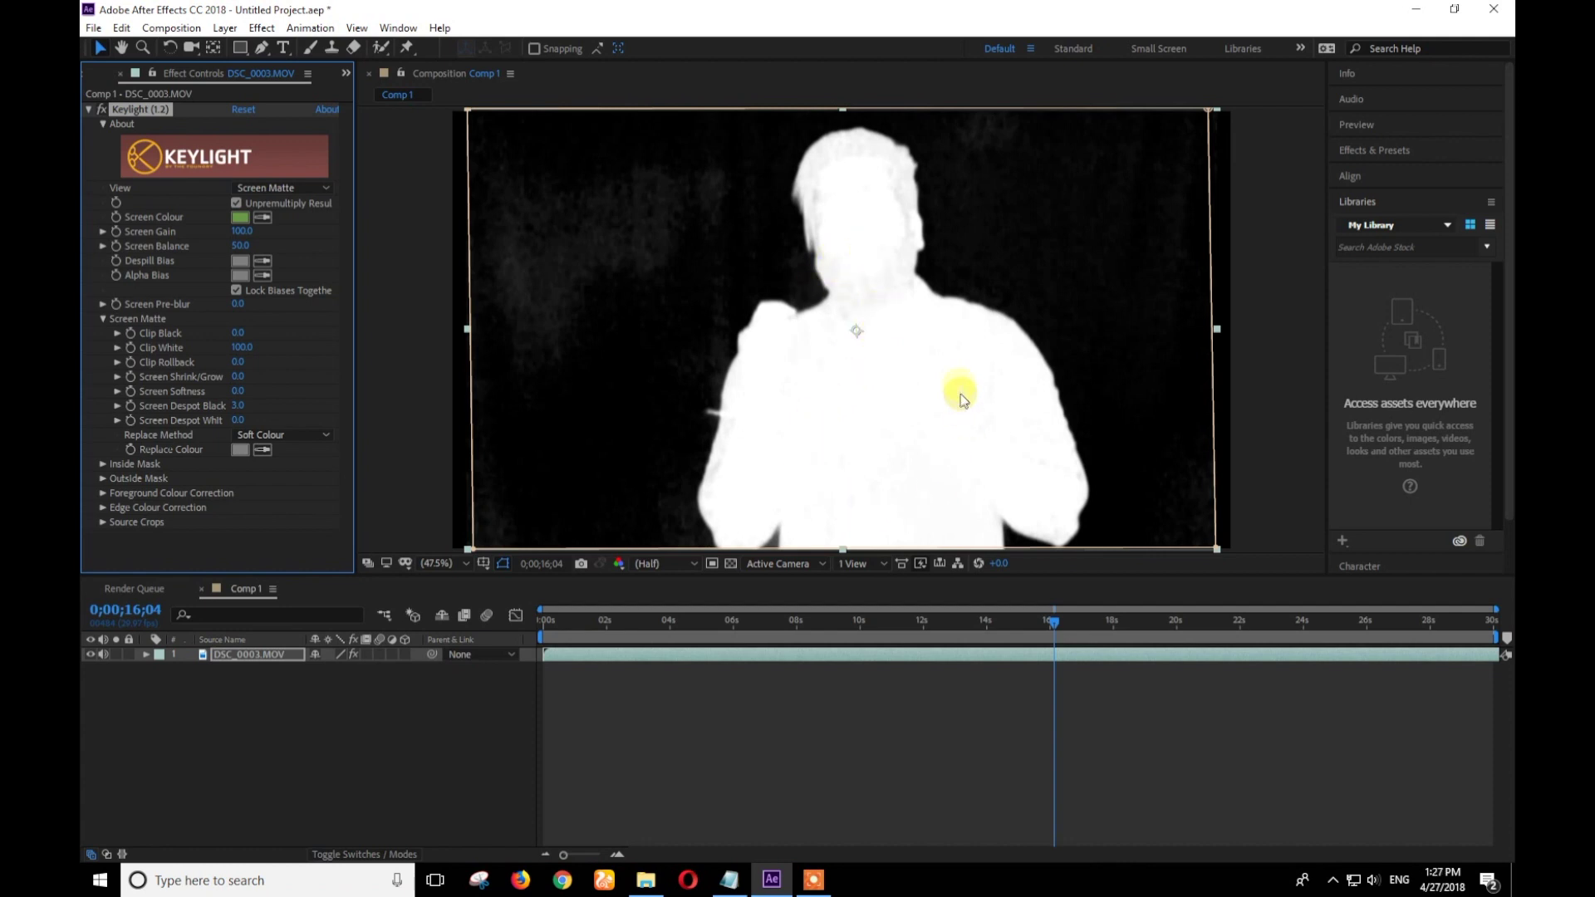
left_click(282, 190)
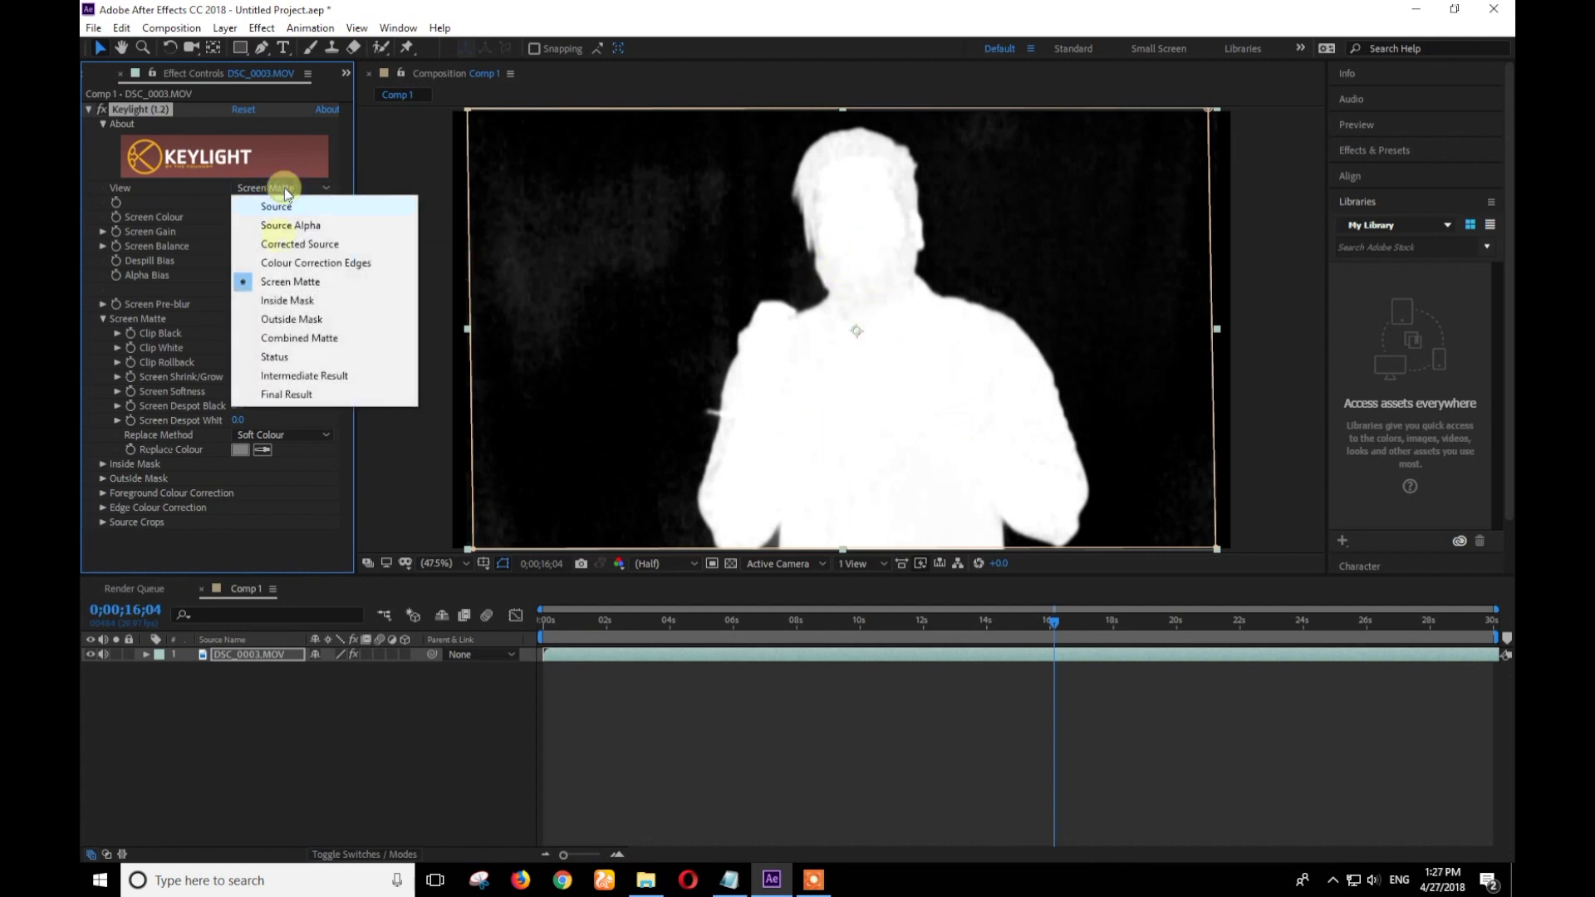
left_click(273, 393)
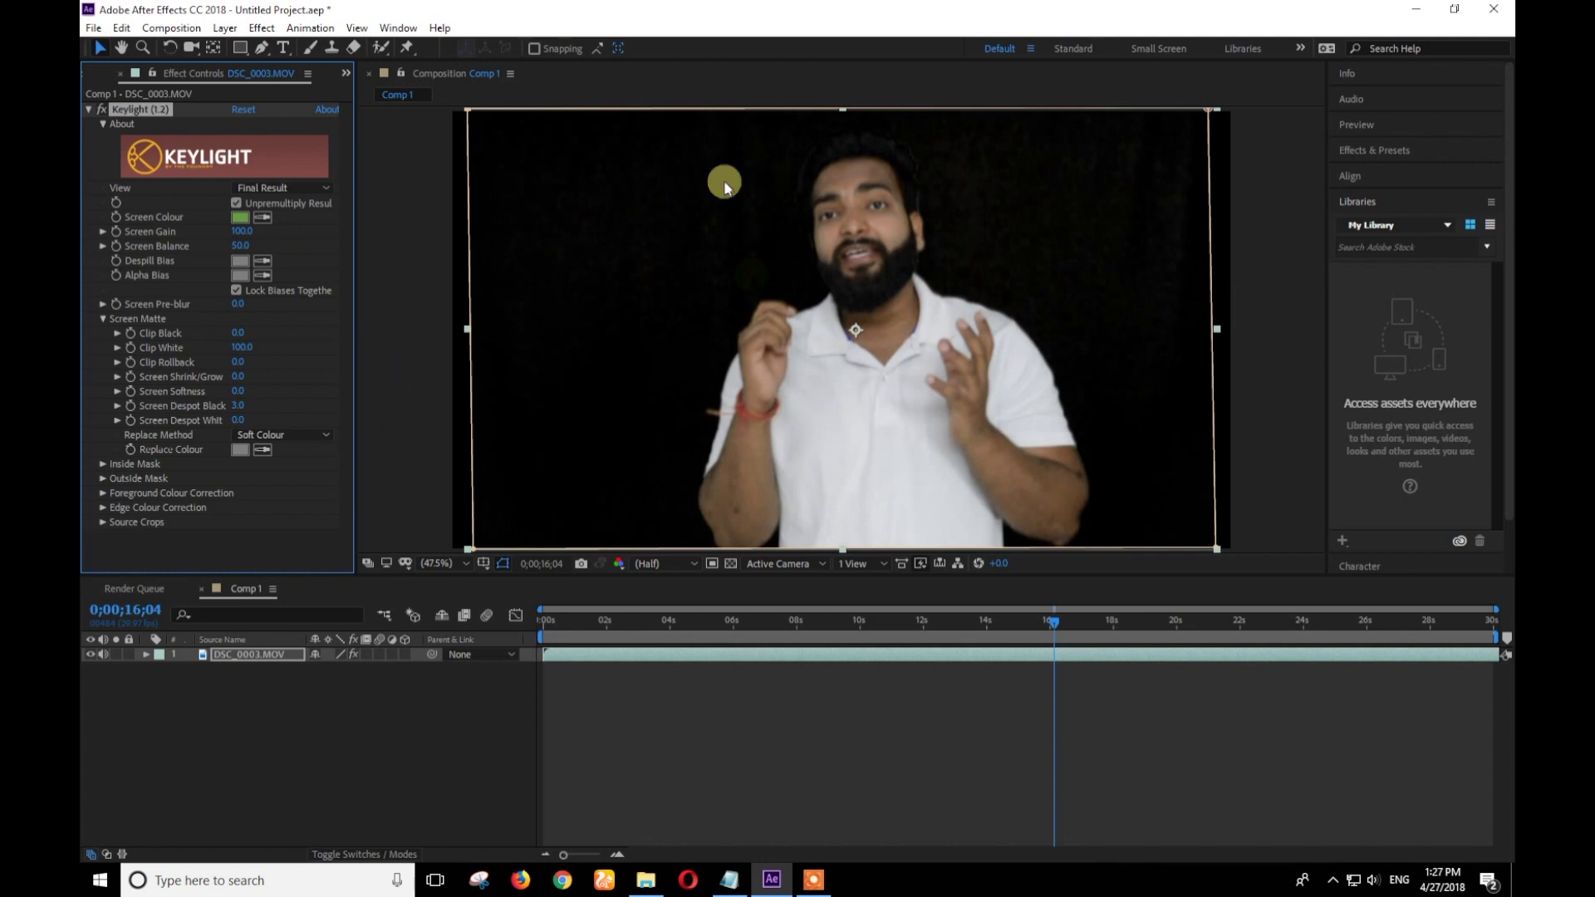
- Add the office wallpaper image beneath the DSC_0003.MOV layer and scale it up to fill the frame as the background
left_click(119, 79)
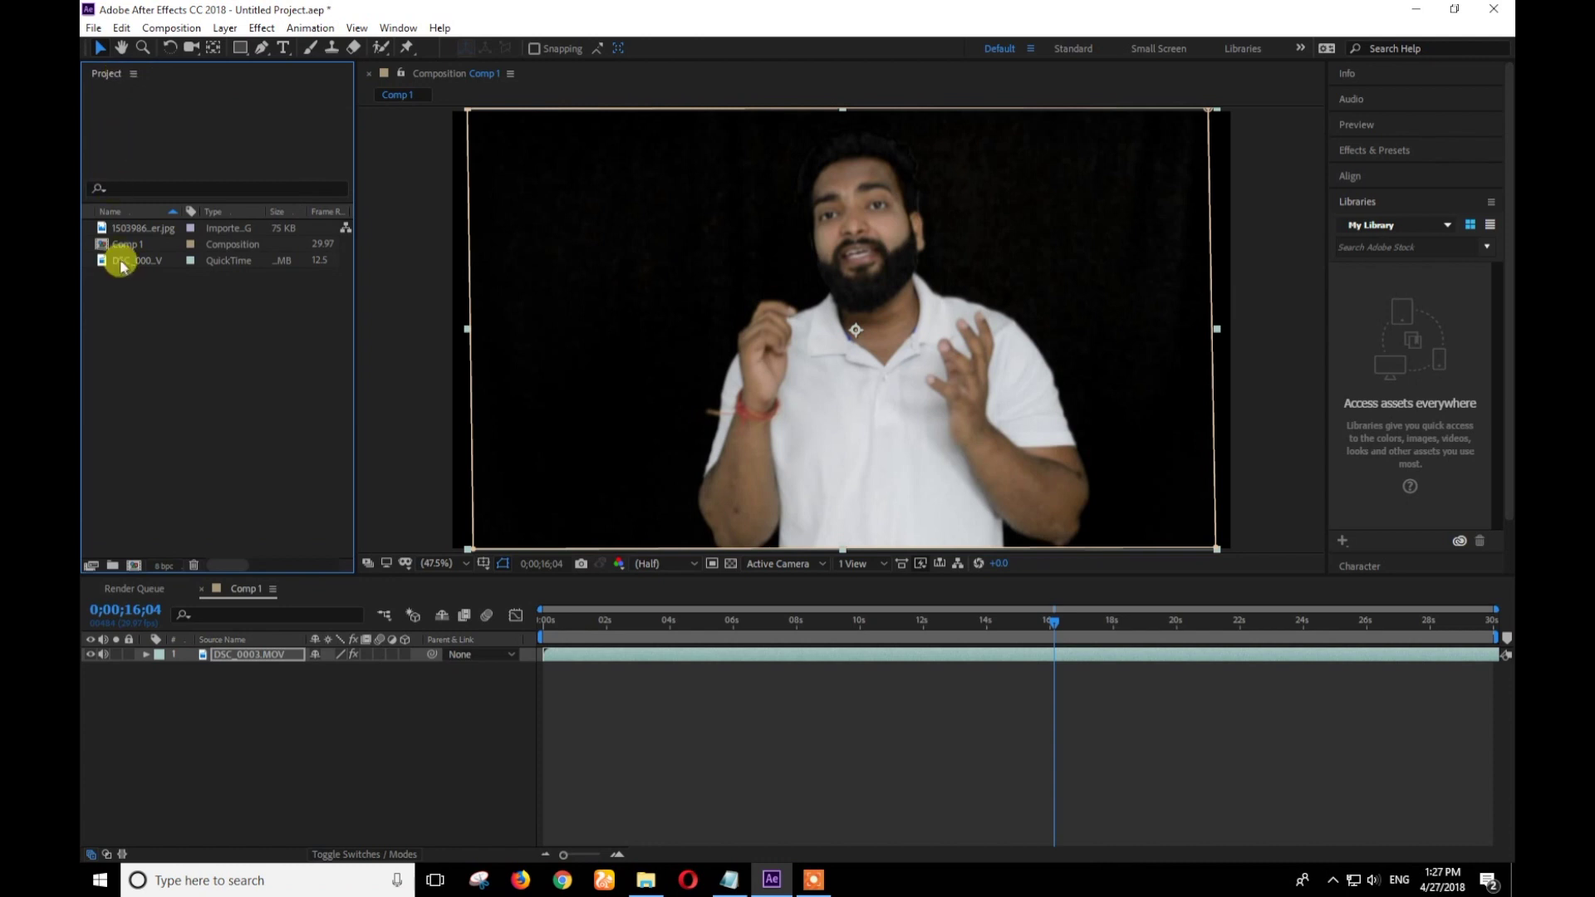
left_click(142, 229)
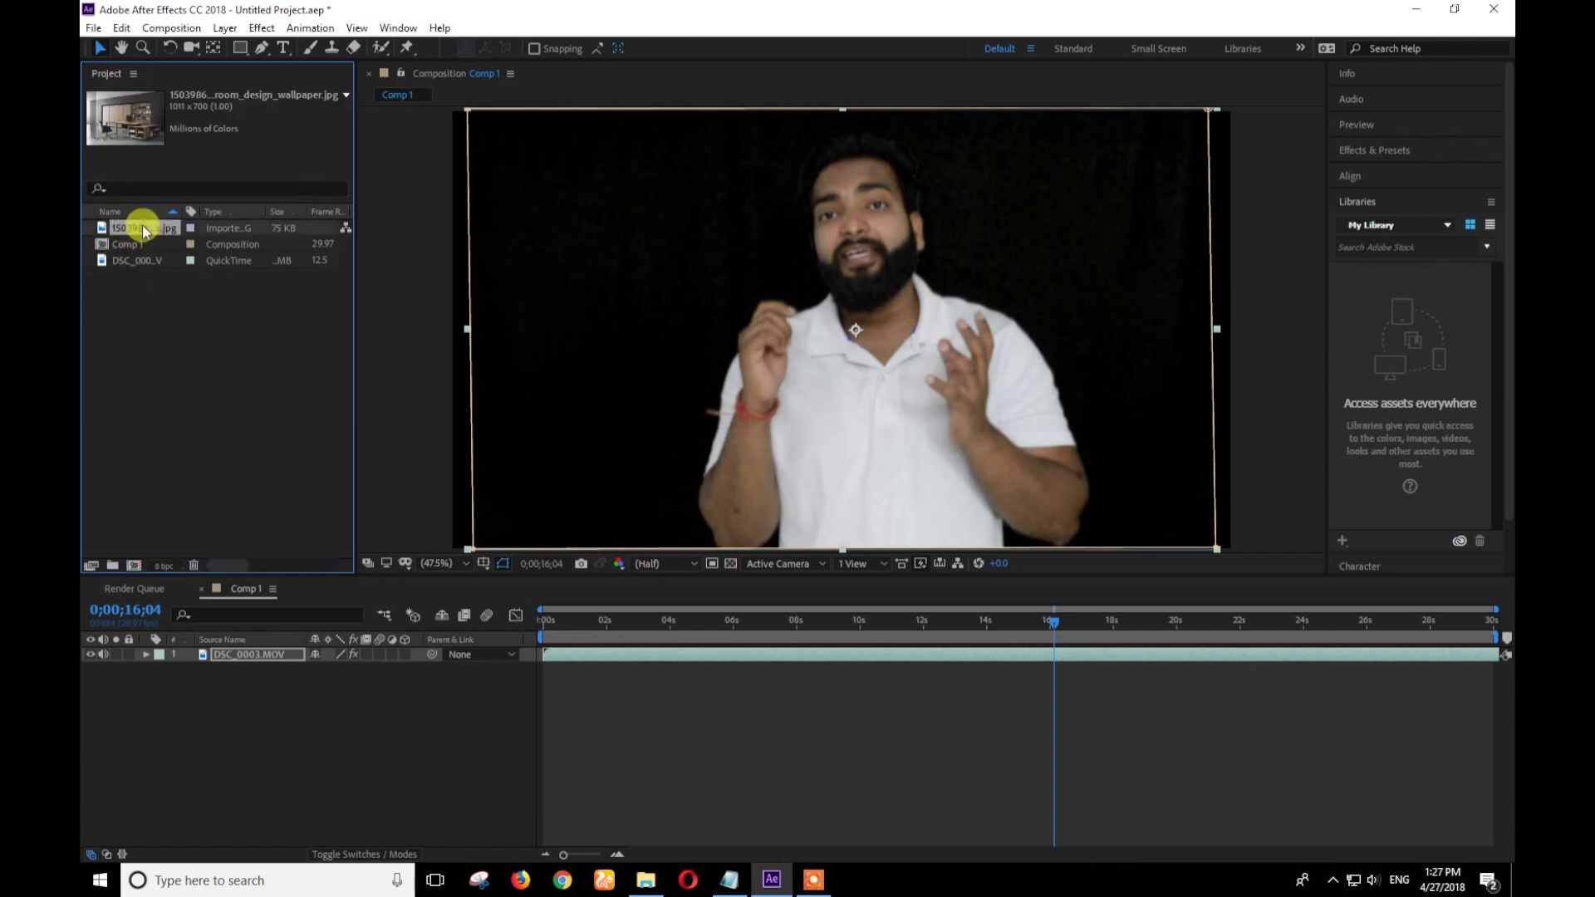
left_click(233, 684)
left_click_drag(233, 684, 223, 675)
left_click_drag(643, 191, 452, 100)
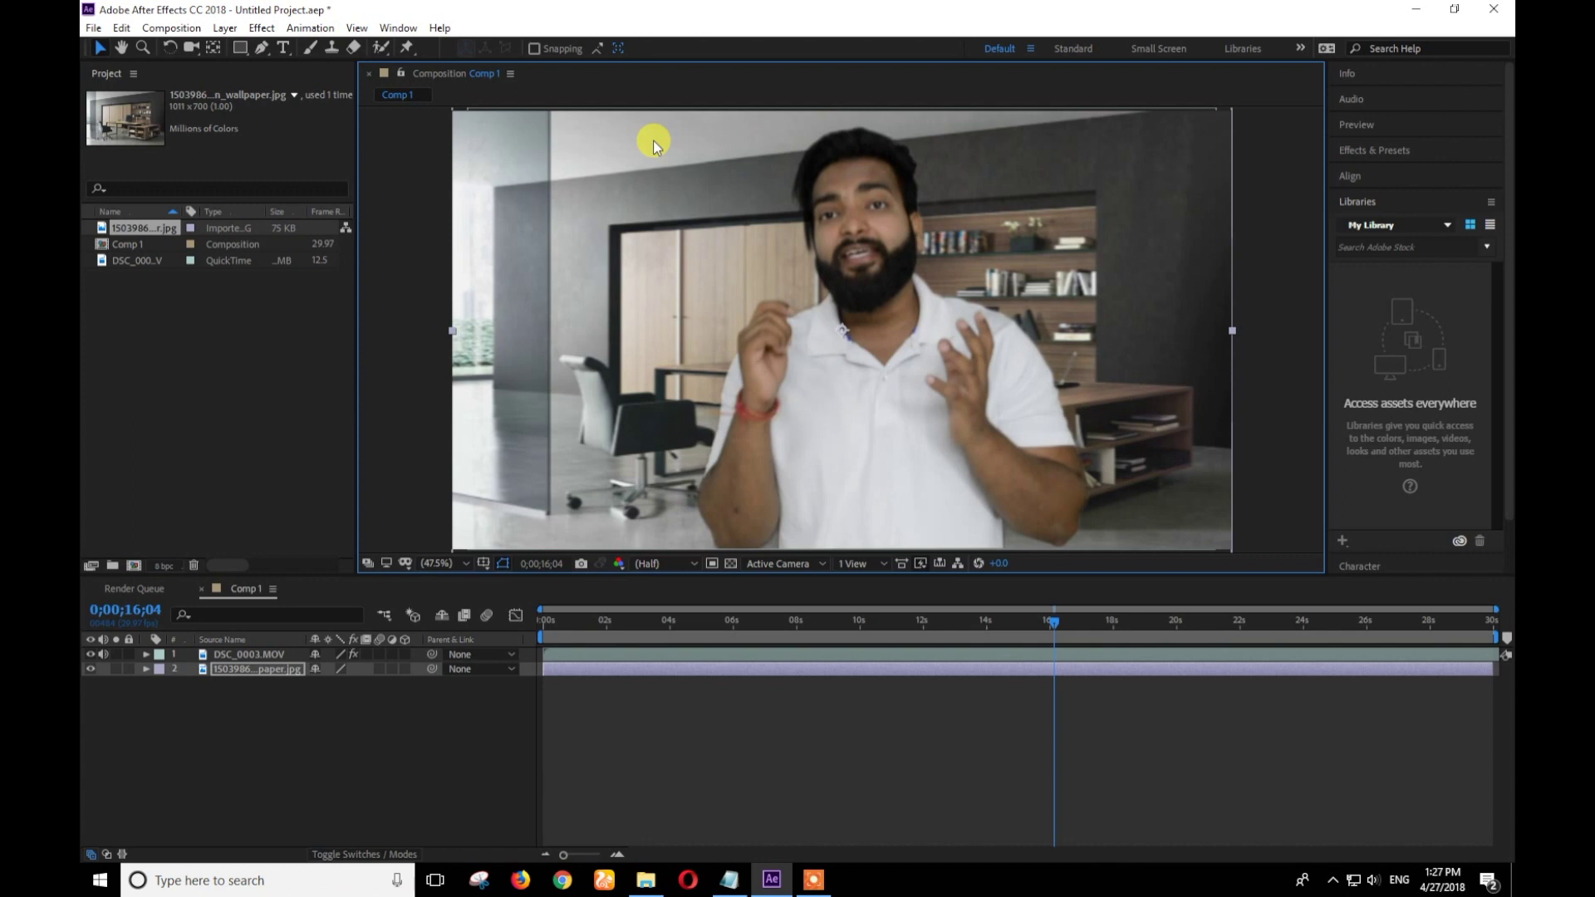
- Add Comp 1 to the render queue and set its output module format to QuickTime
left_click(234, 360)
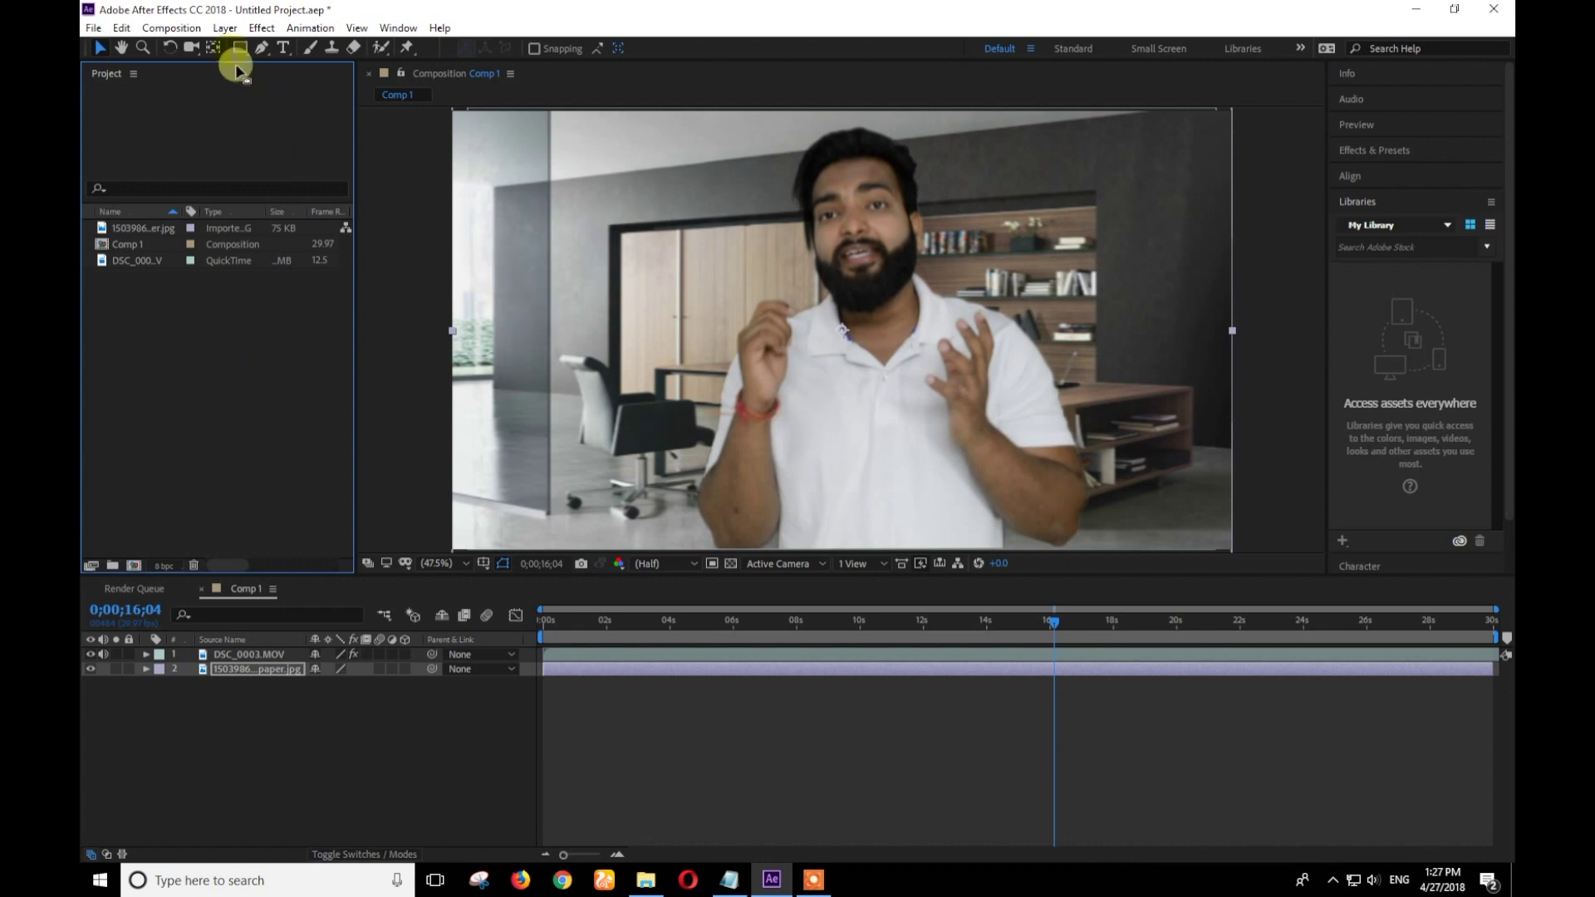
left_click(171, 27)
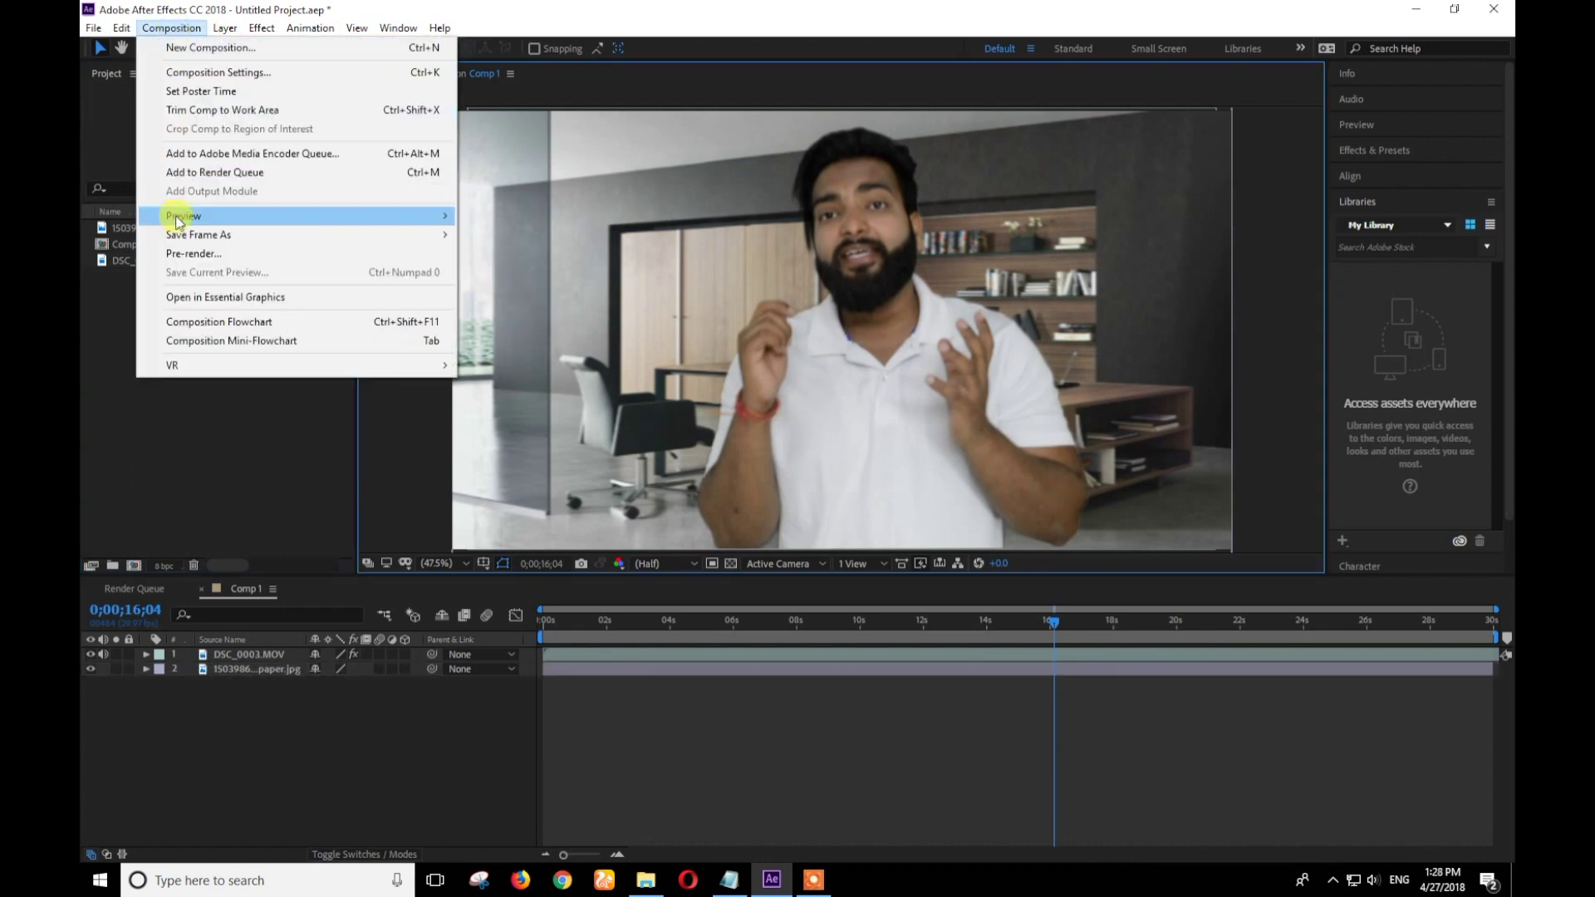
left_click(214, 172)
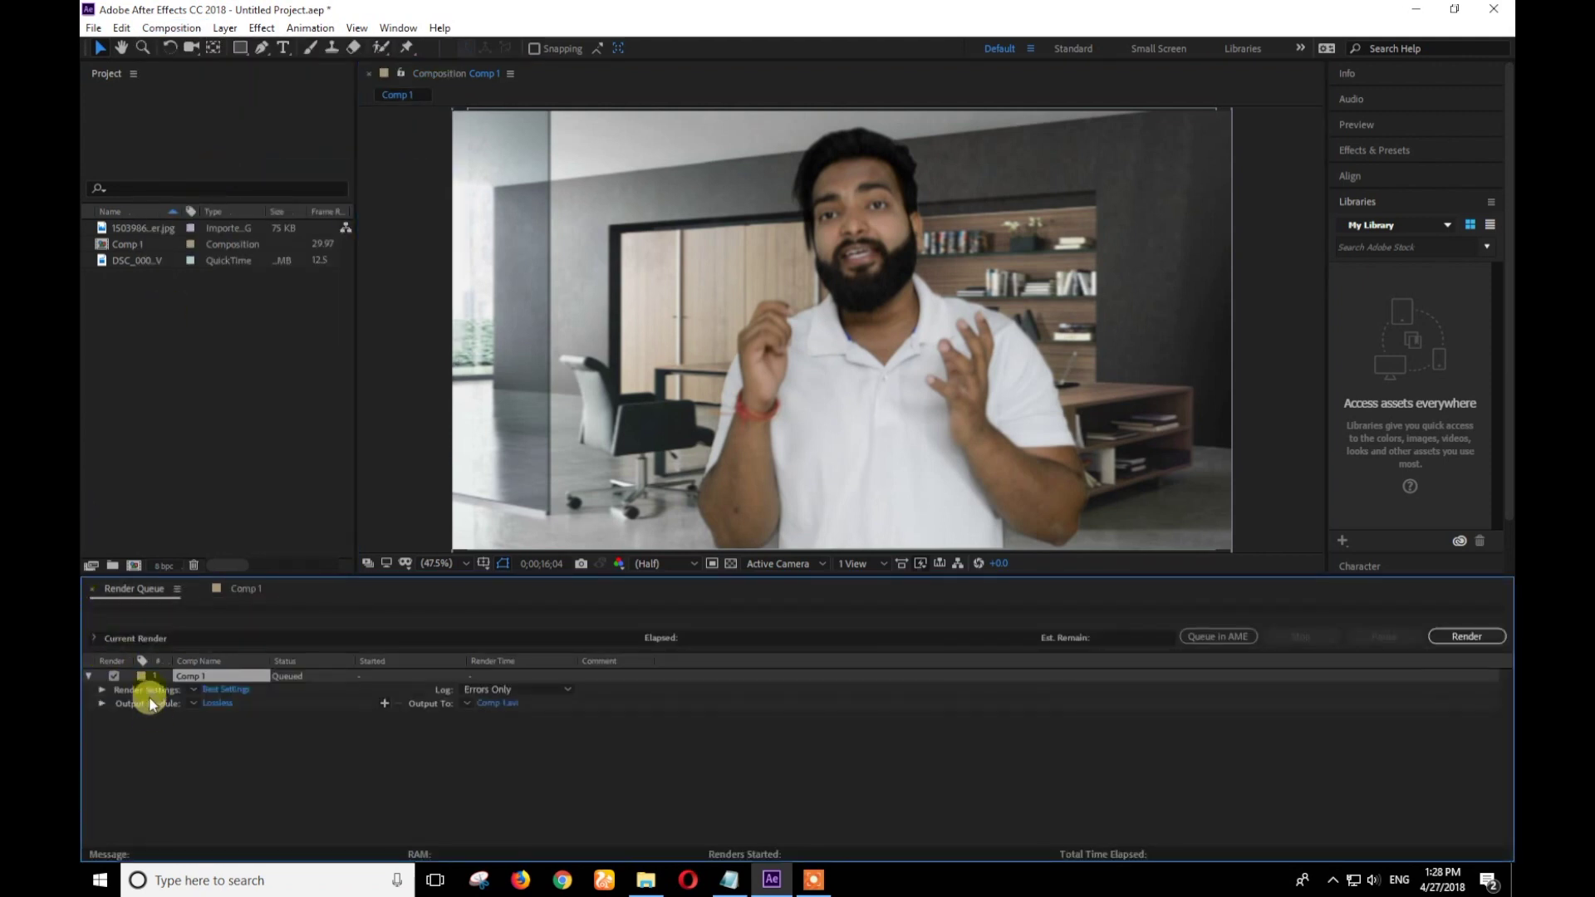
left_click(223, 702)
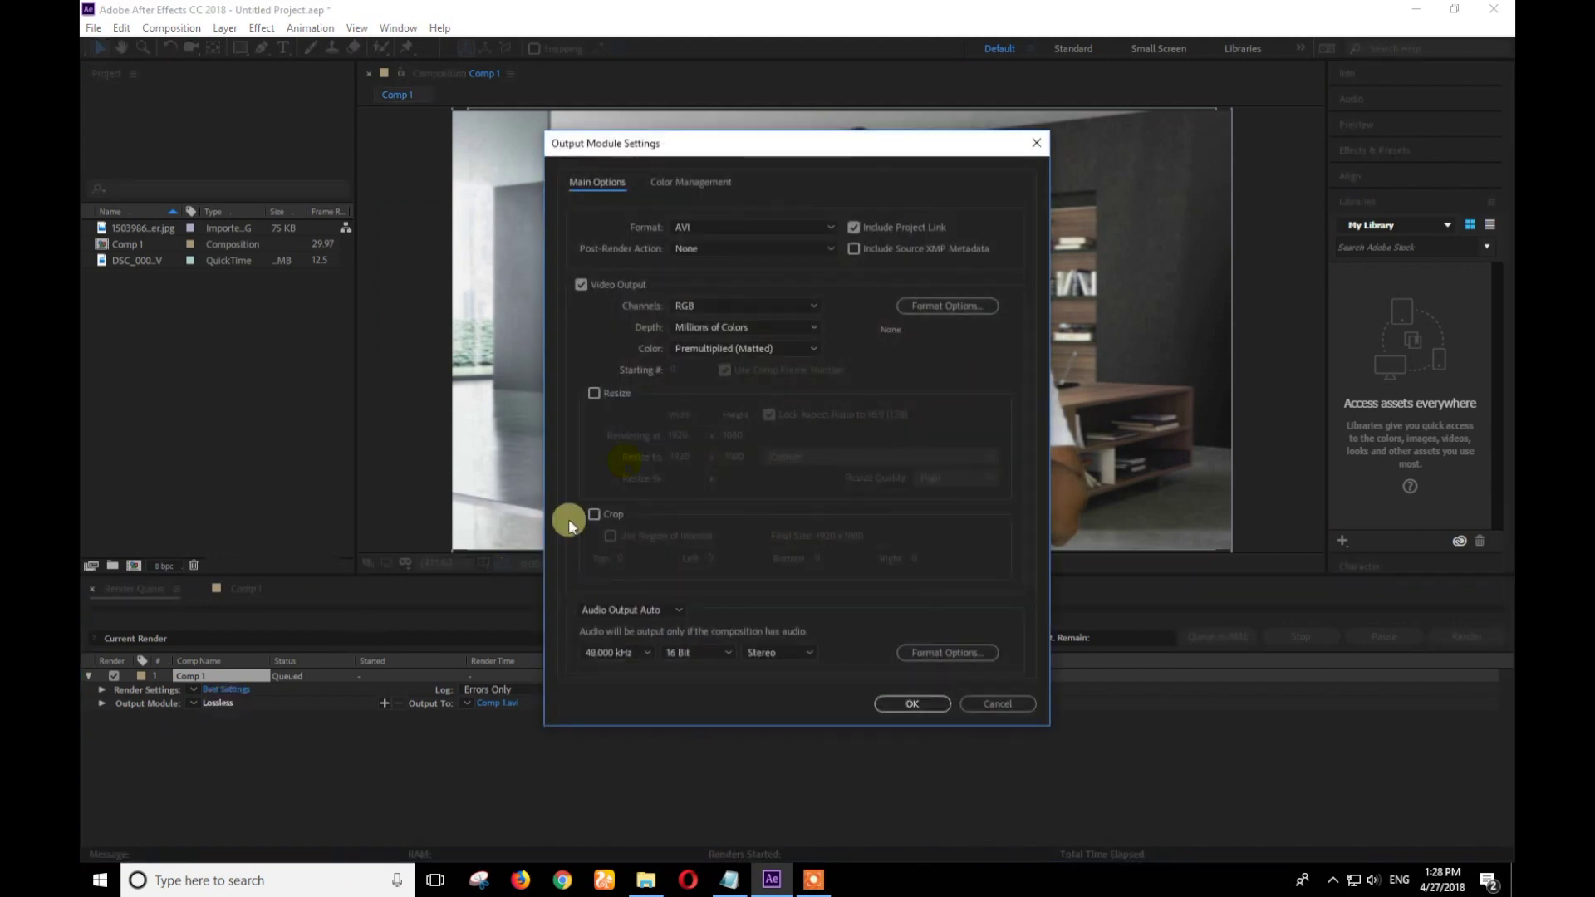
left_click(725, 229)
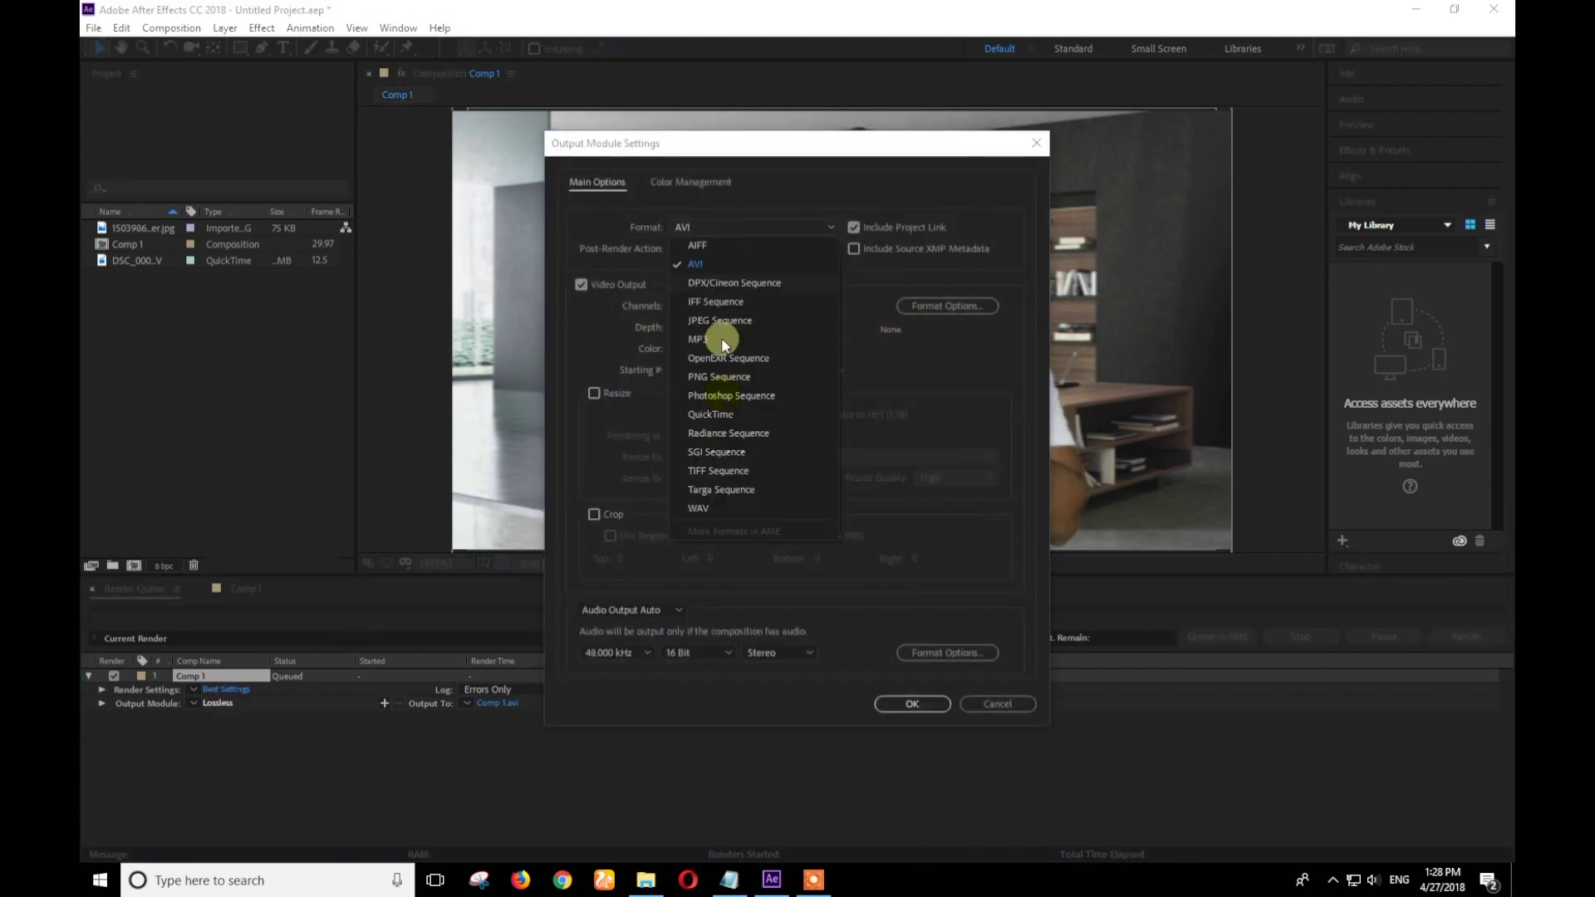
left_click(735, 412)
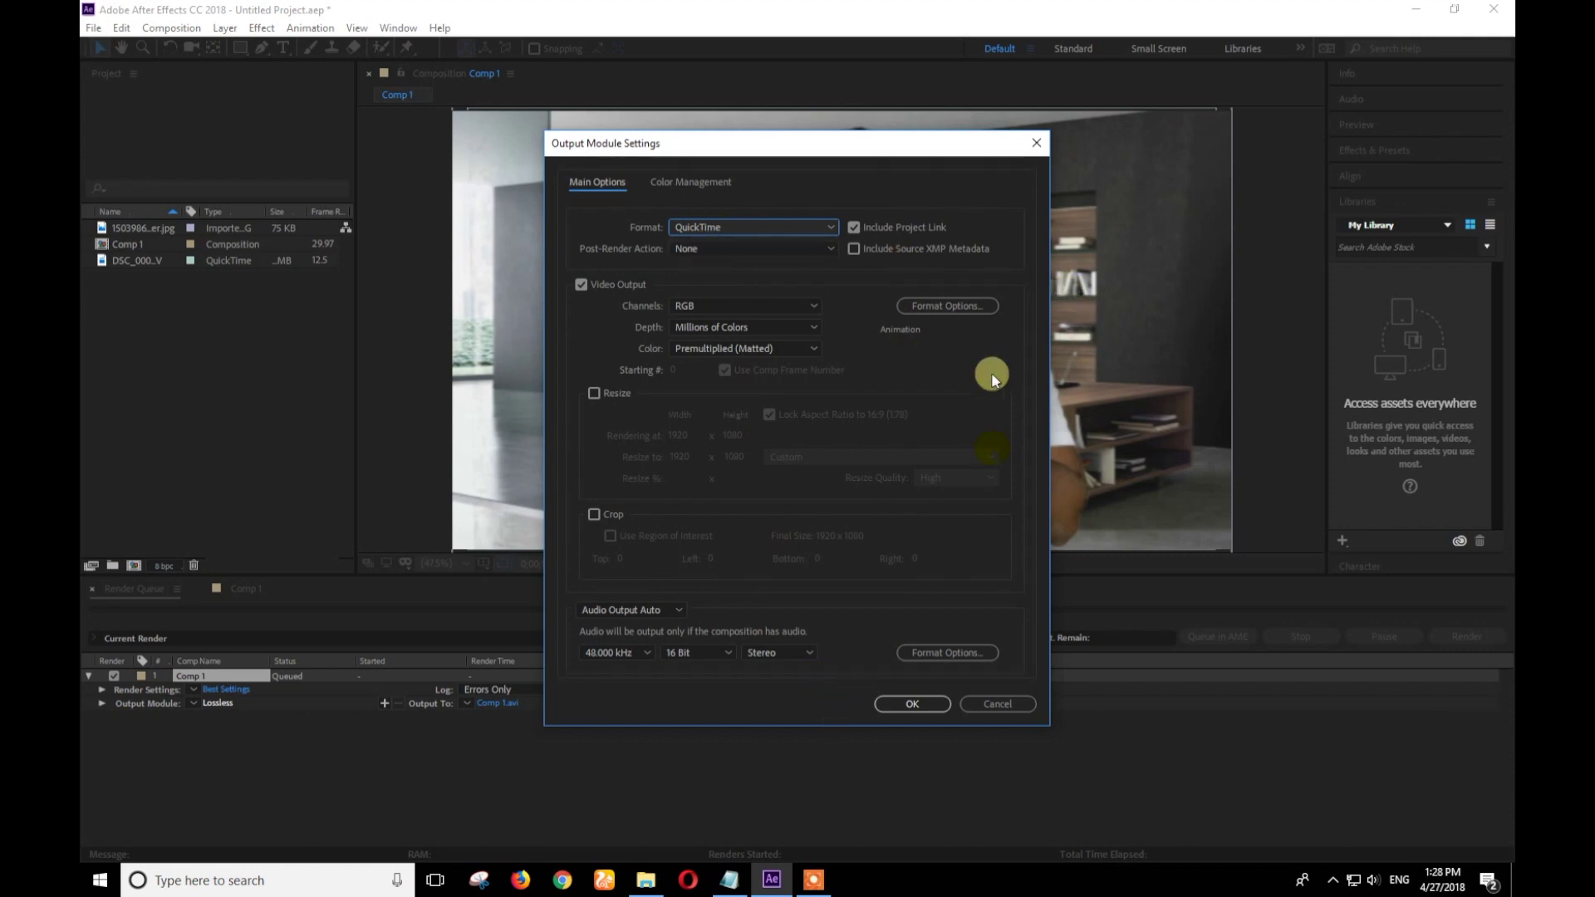
left_click(914, 708)
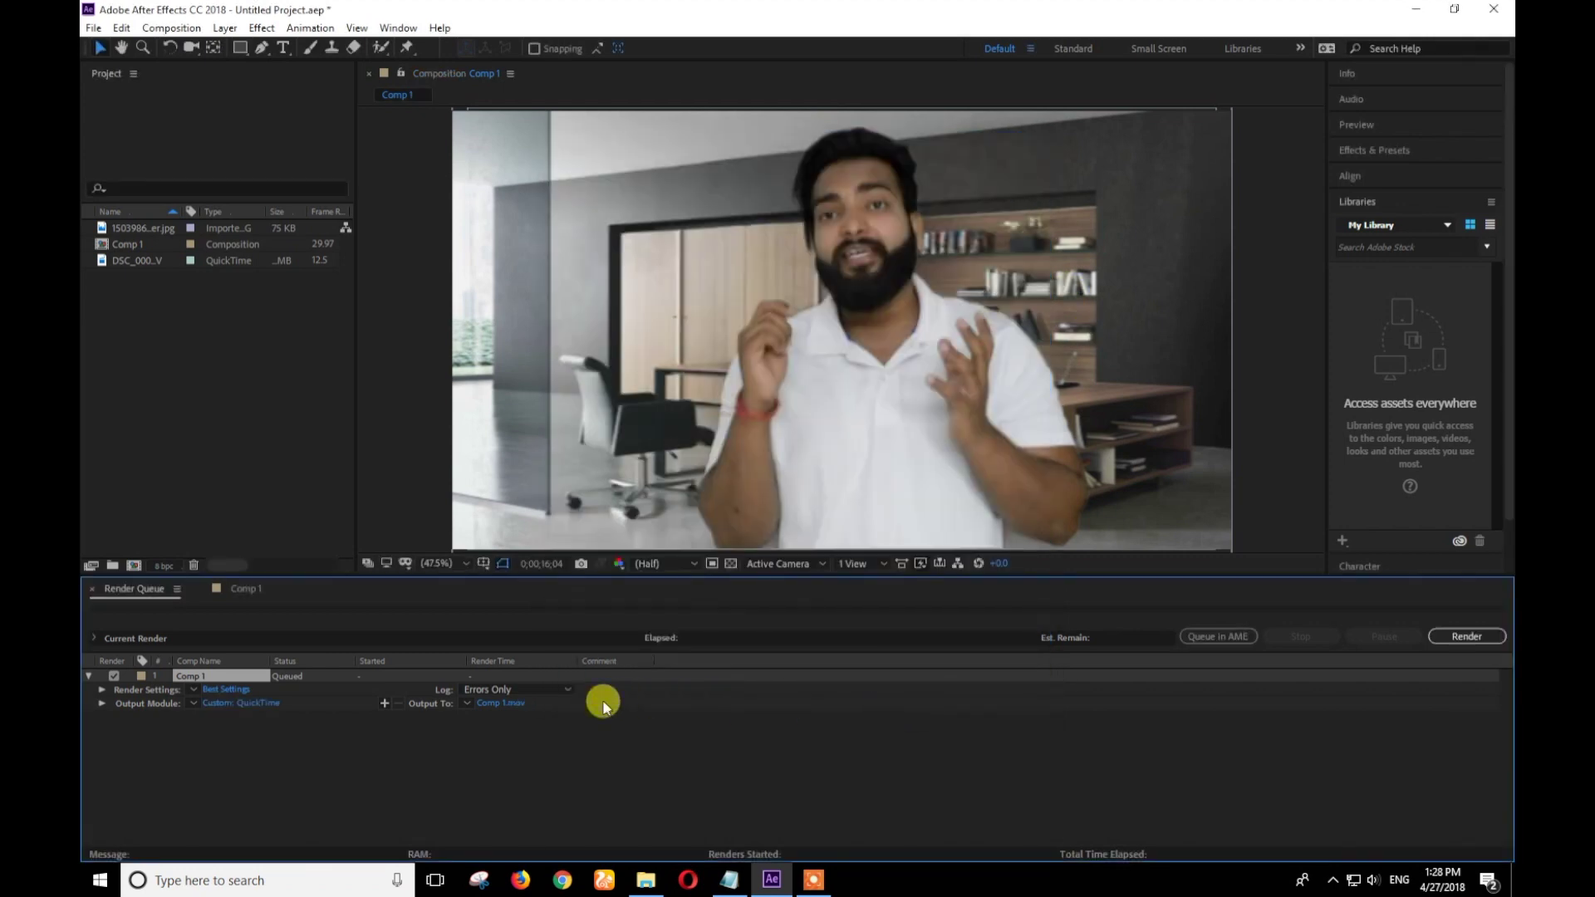
- Name the output movie demo in the Documents folder and start rendering Comp 1
left_click(510, 705)
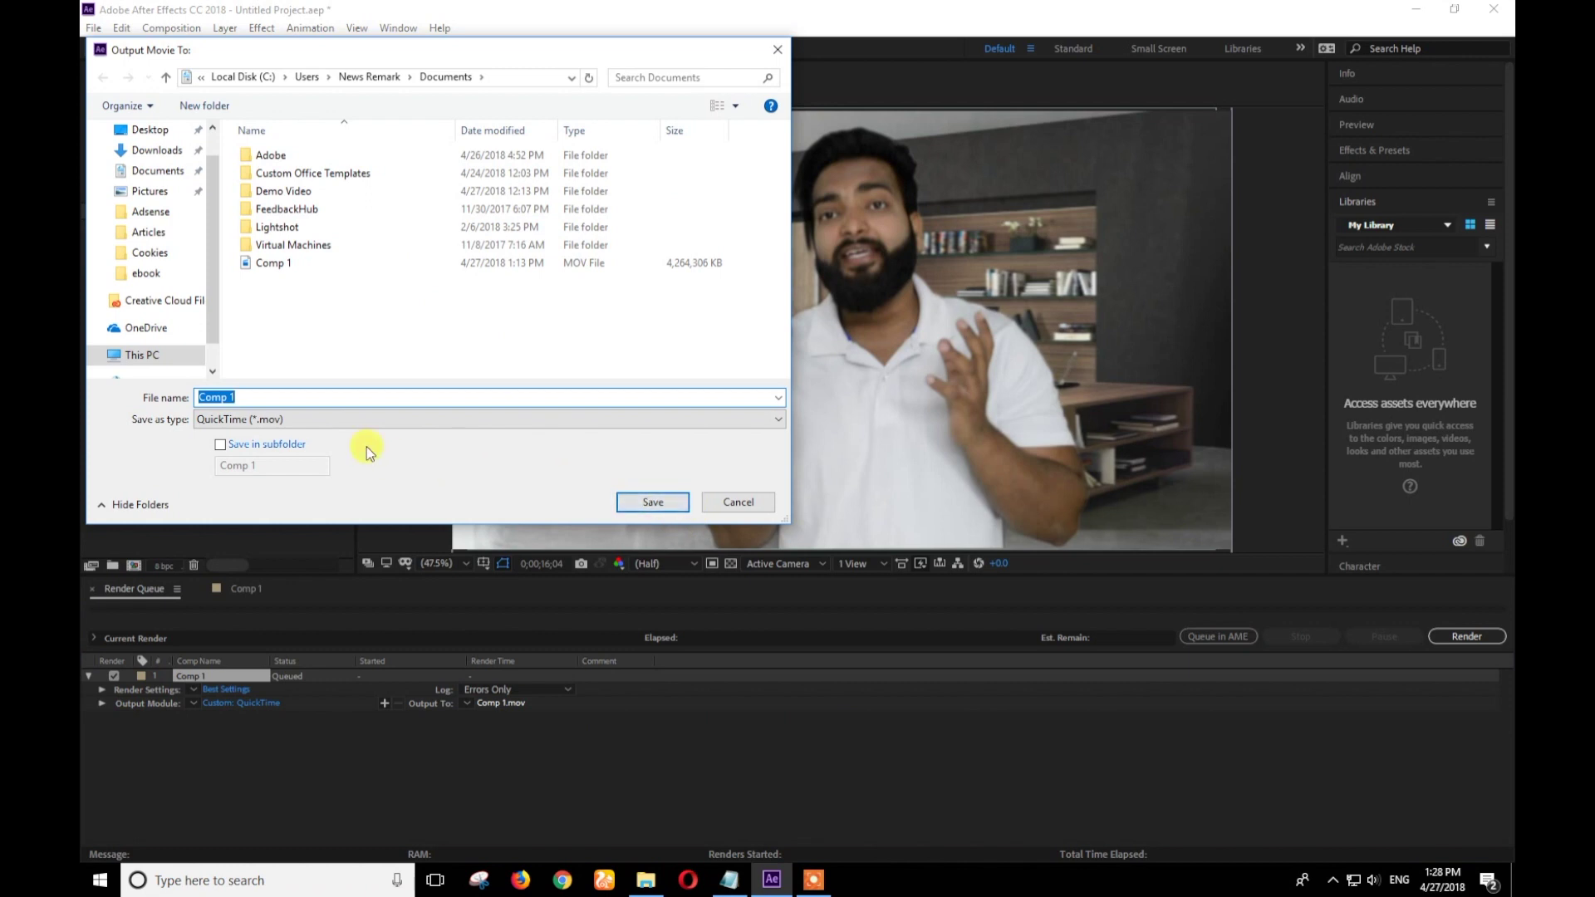
type("demo")
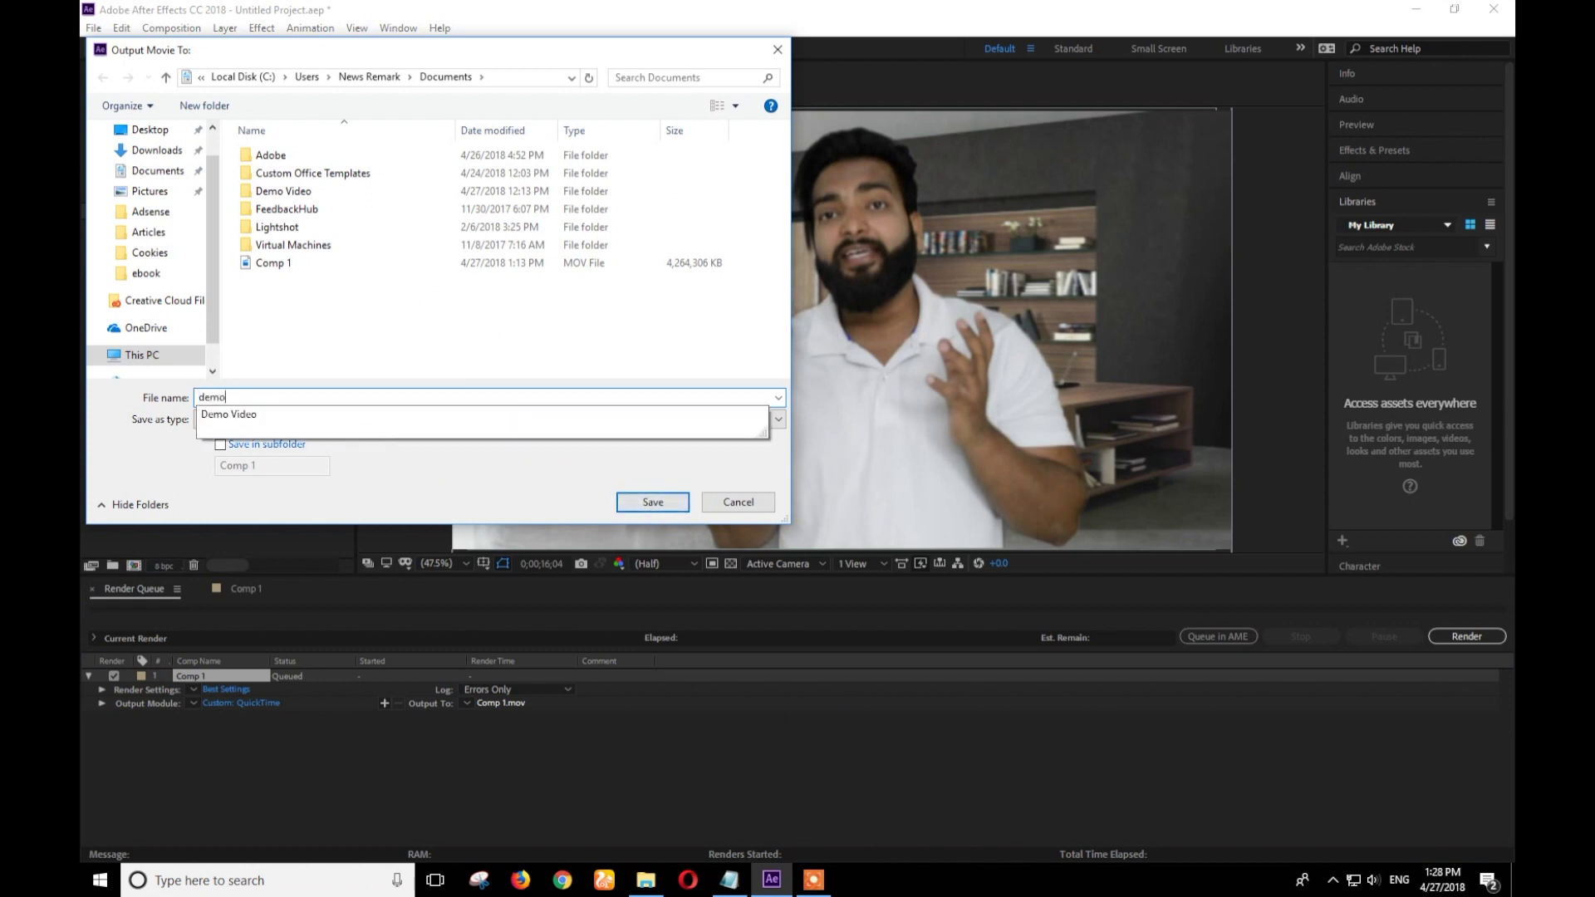
left_click(639, 502)
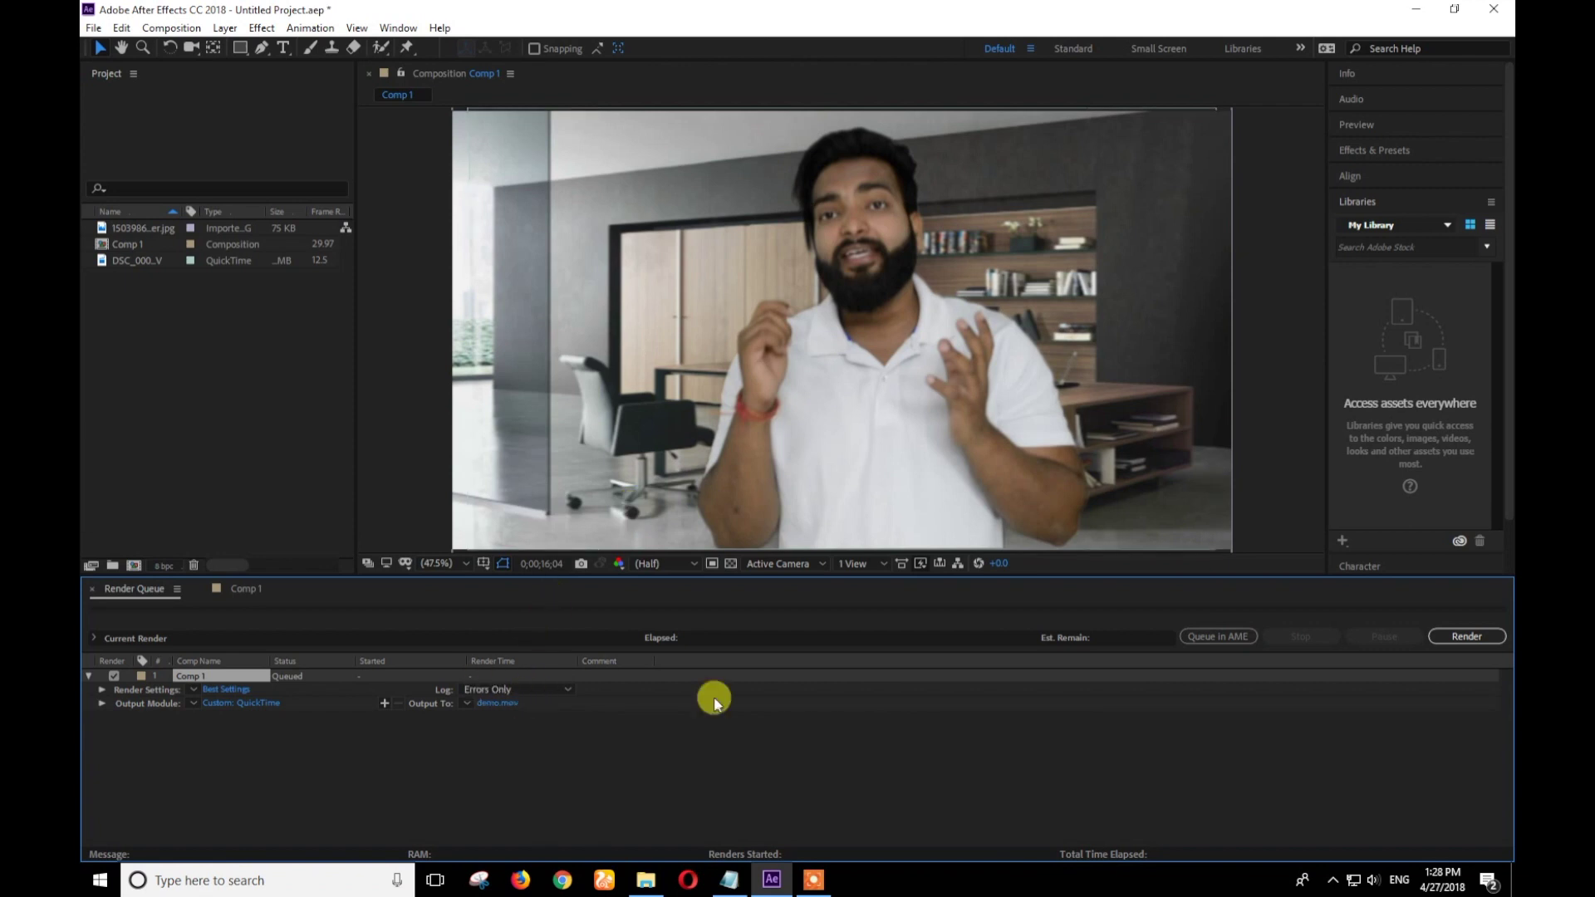
left_click(1462, 637)
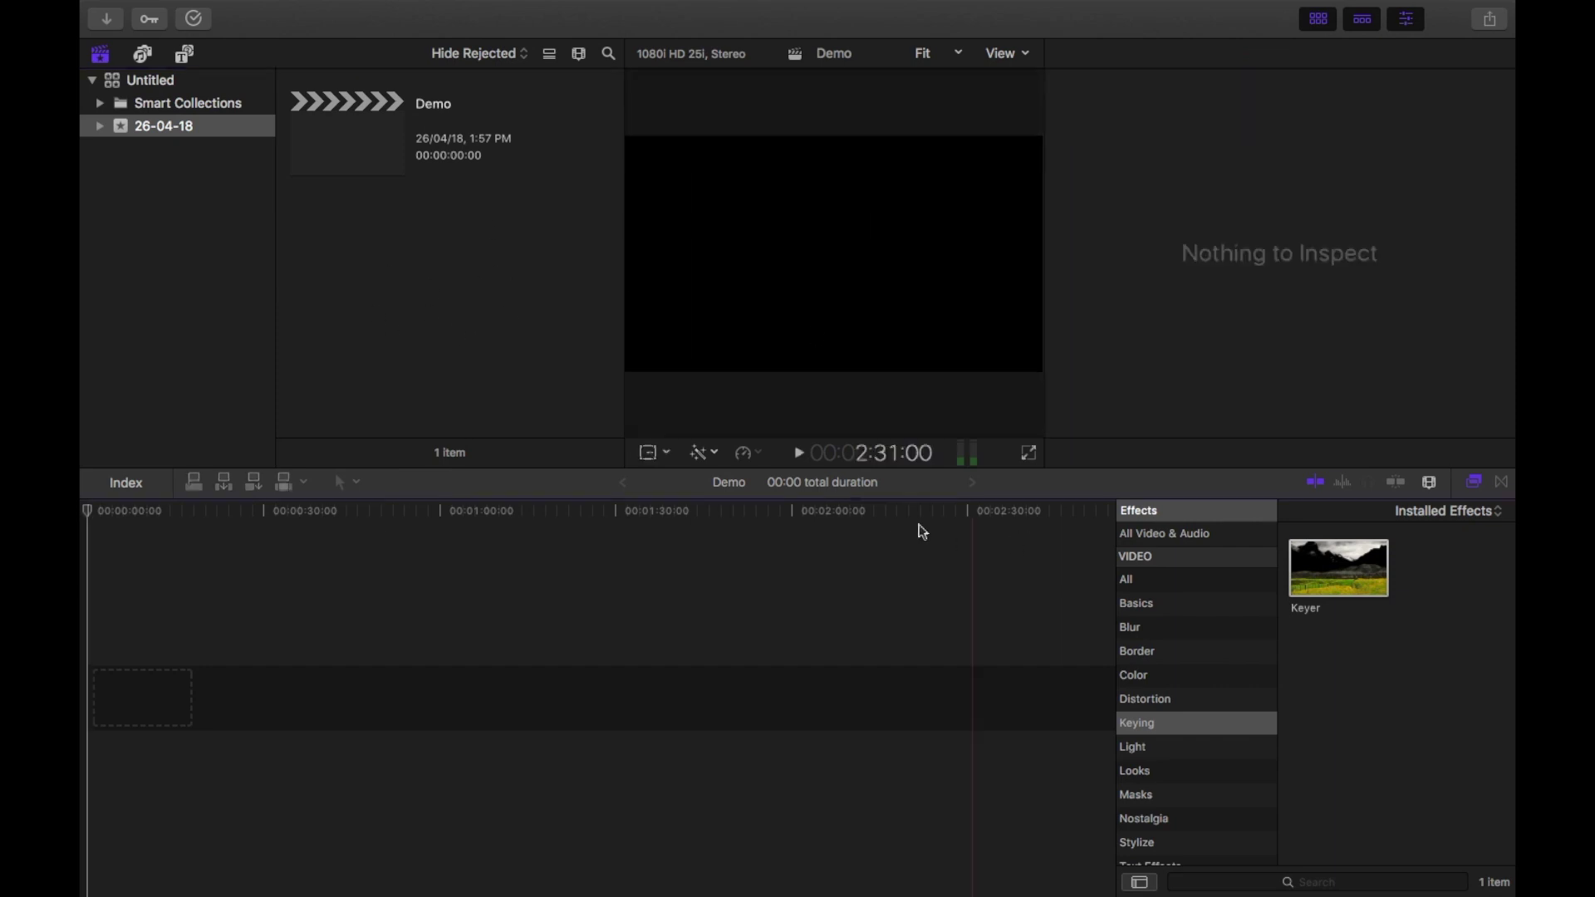
- In Final Cut Pro, import video 1.MOV and office.jpg from Finder's Project folder into the 26-04-18 event
mouse_move(341, 3)
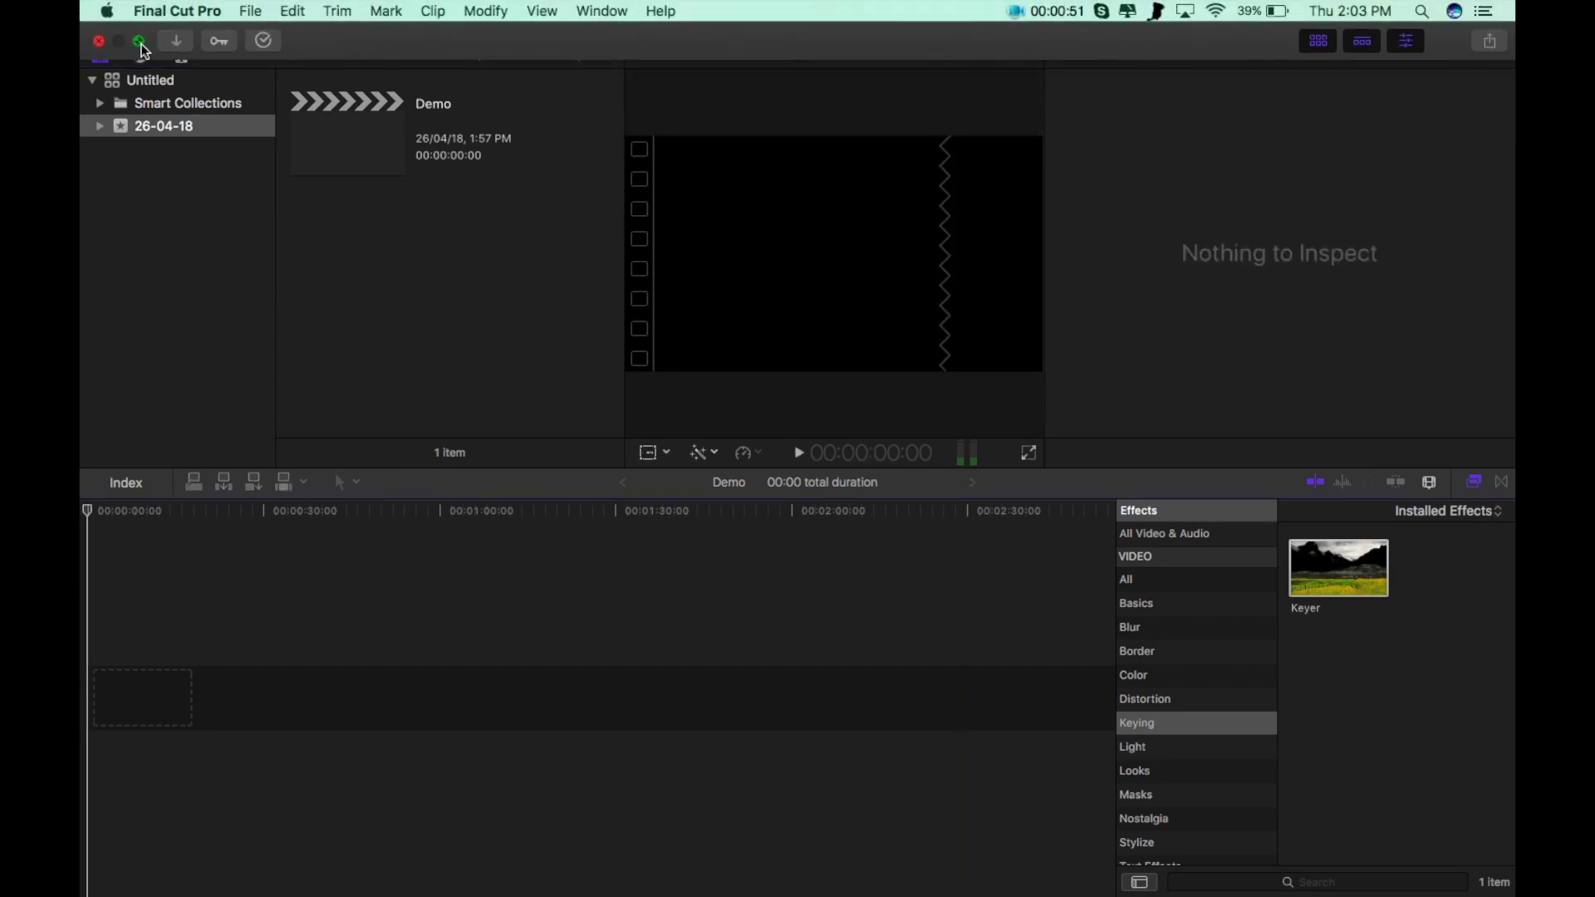
left_click(141, 42)
left_click_drag(753, 352, 576, 234)
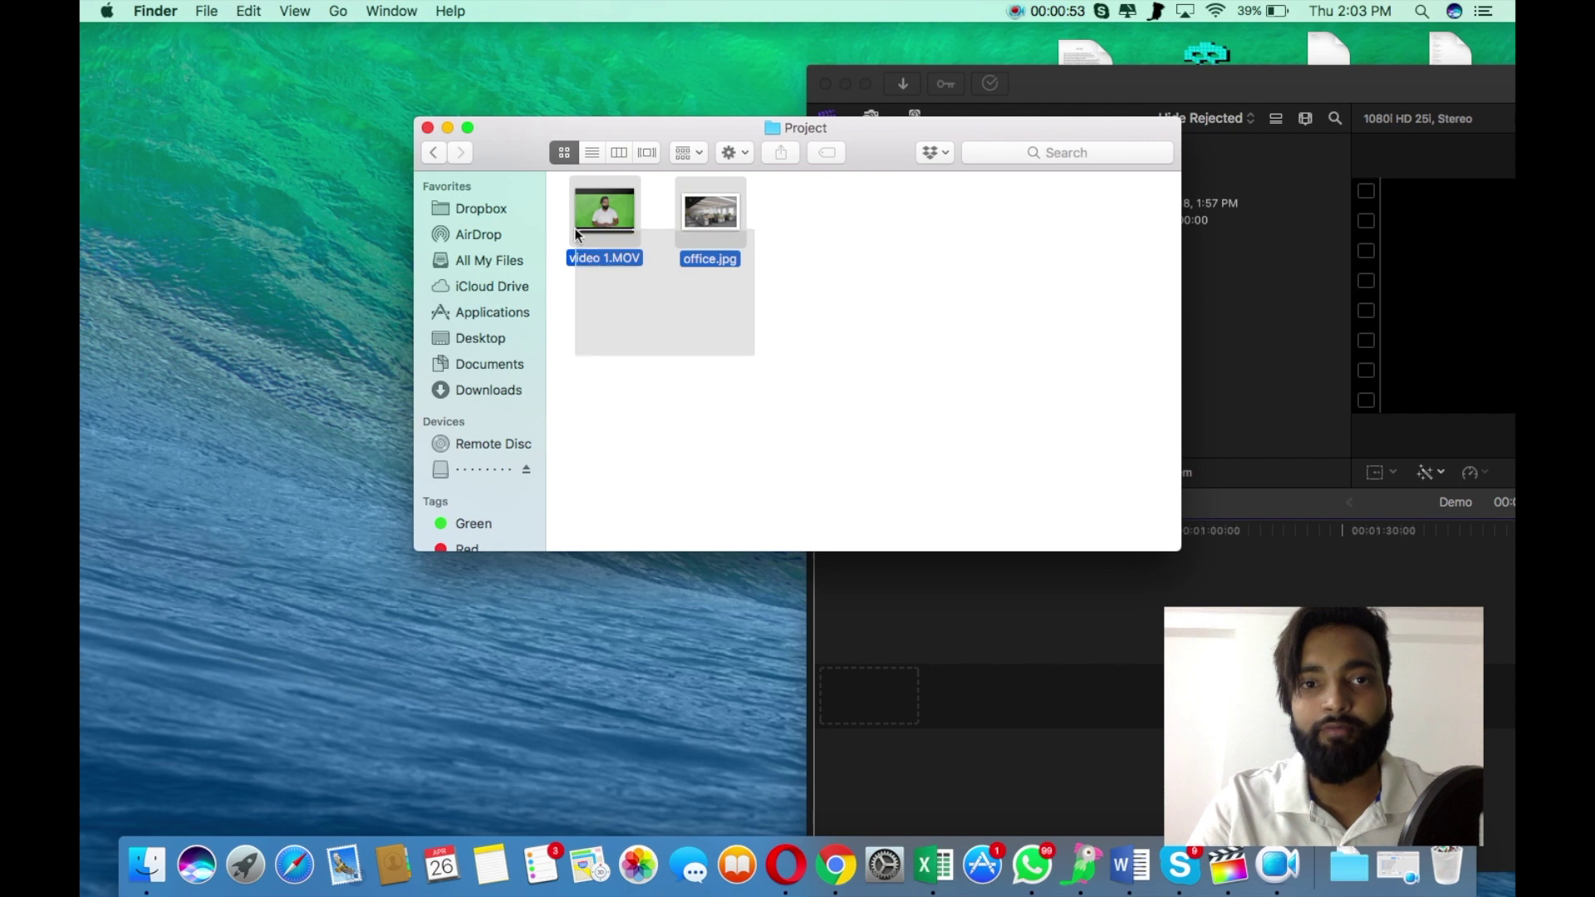
left_click_drag(703, 206, 1262, 347)
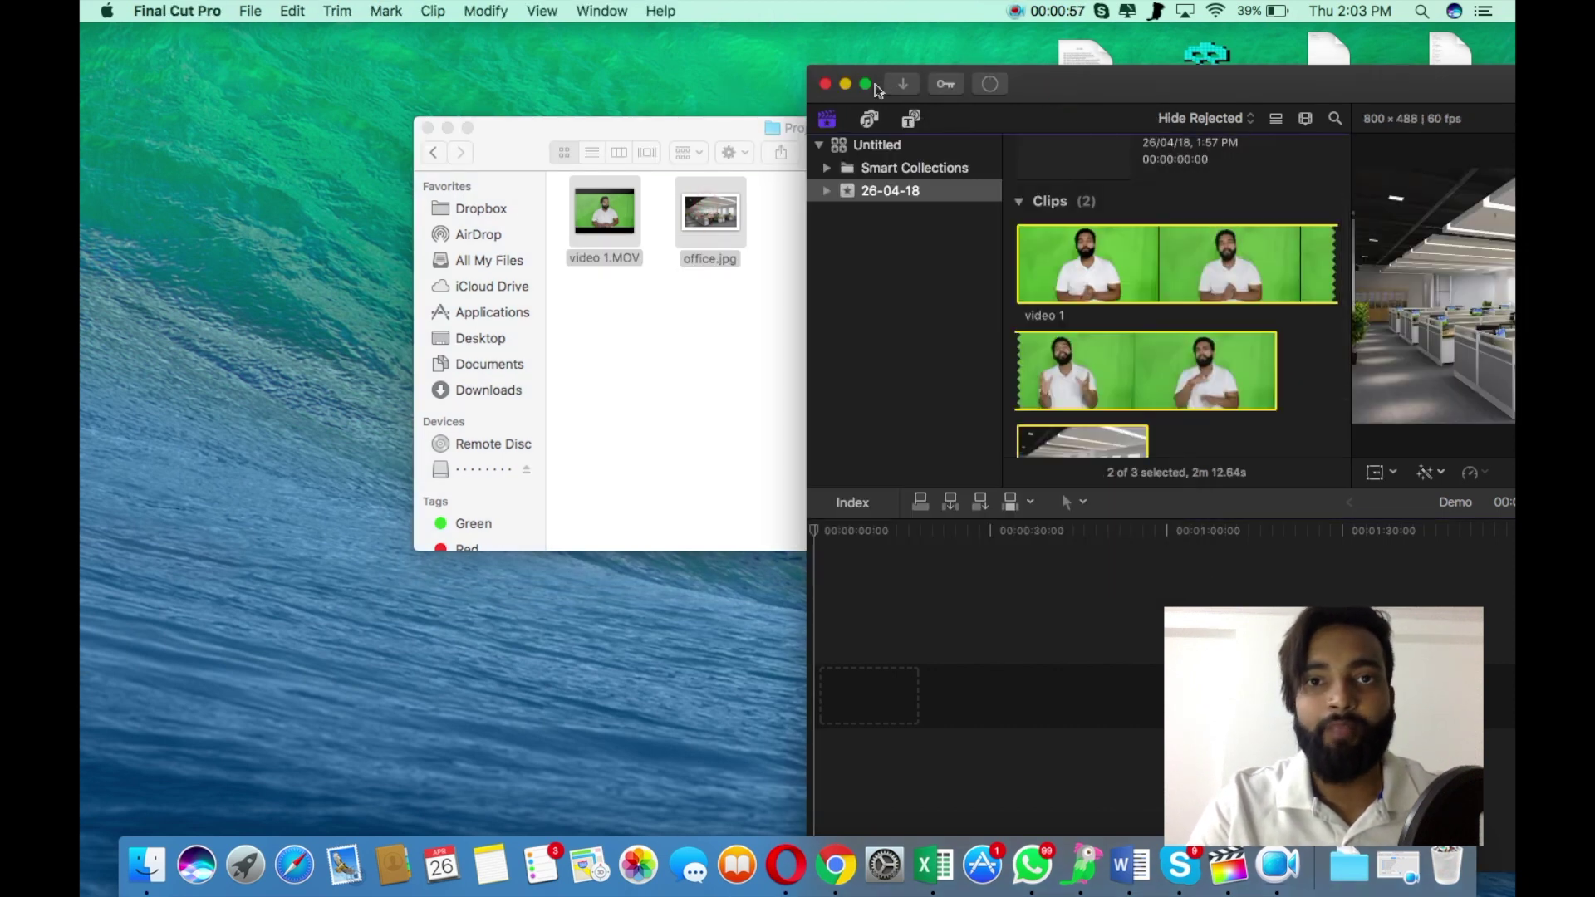
left_click(875, 85)
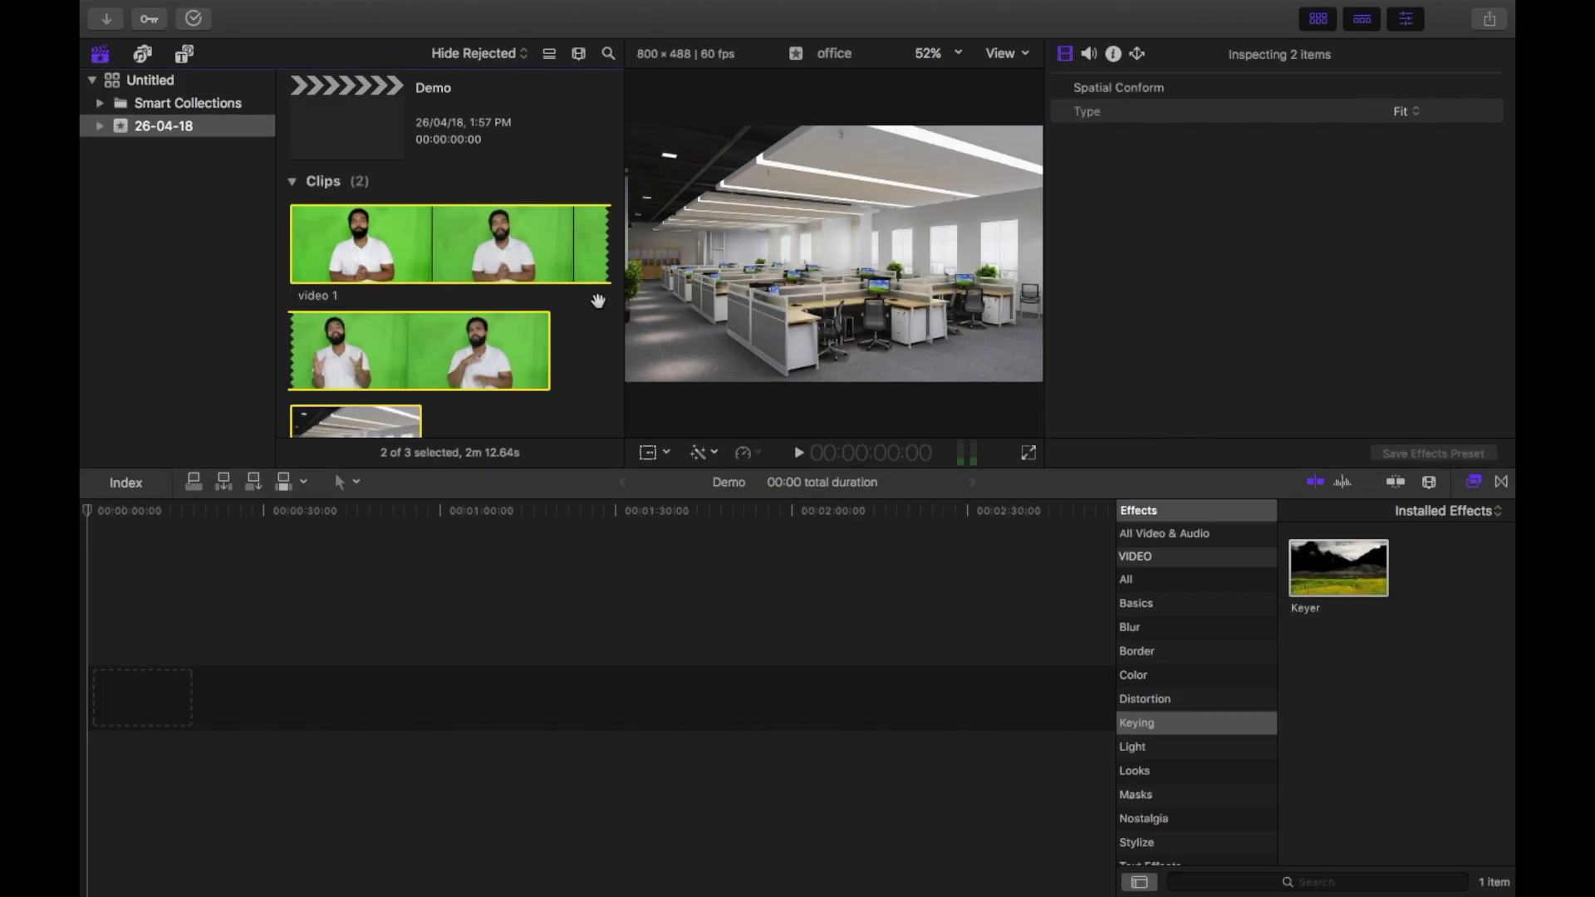
- Place the video 1 clip at the start of the Demo timeline and set the playhead at about 1:12:07
left_click(490, 270)
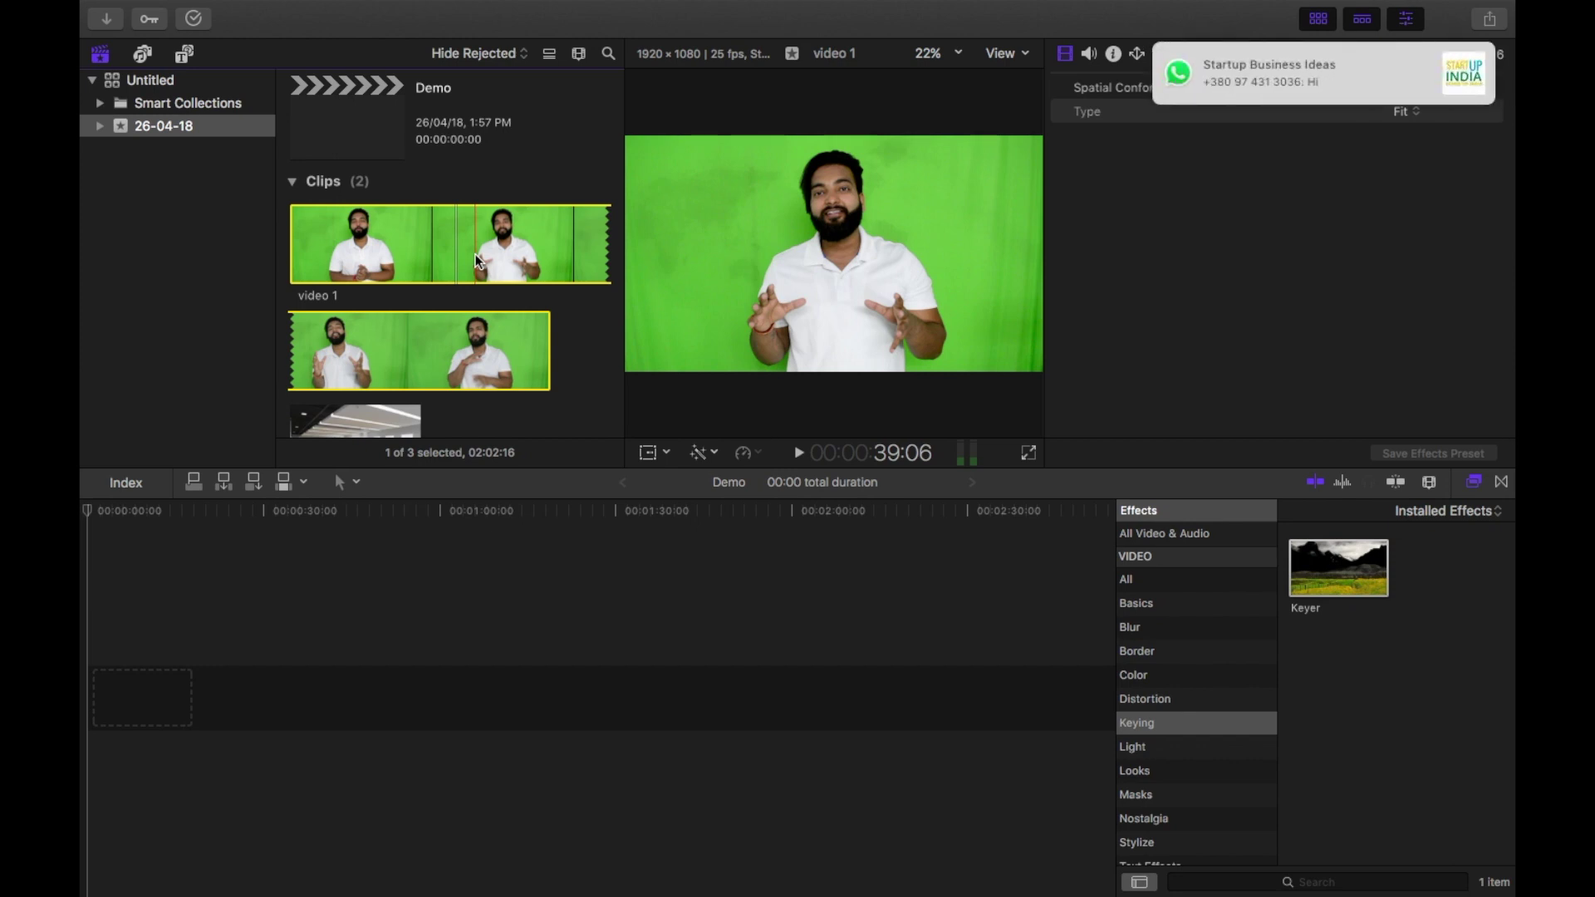
left_click_drag(480, 262, 129, 684)
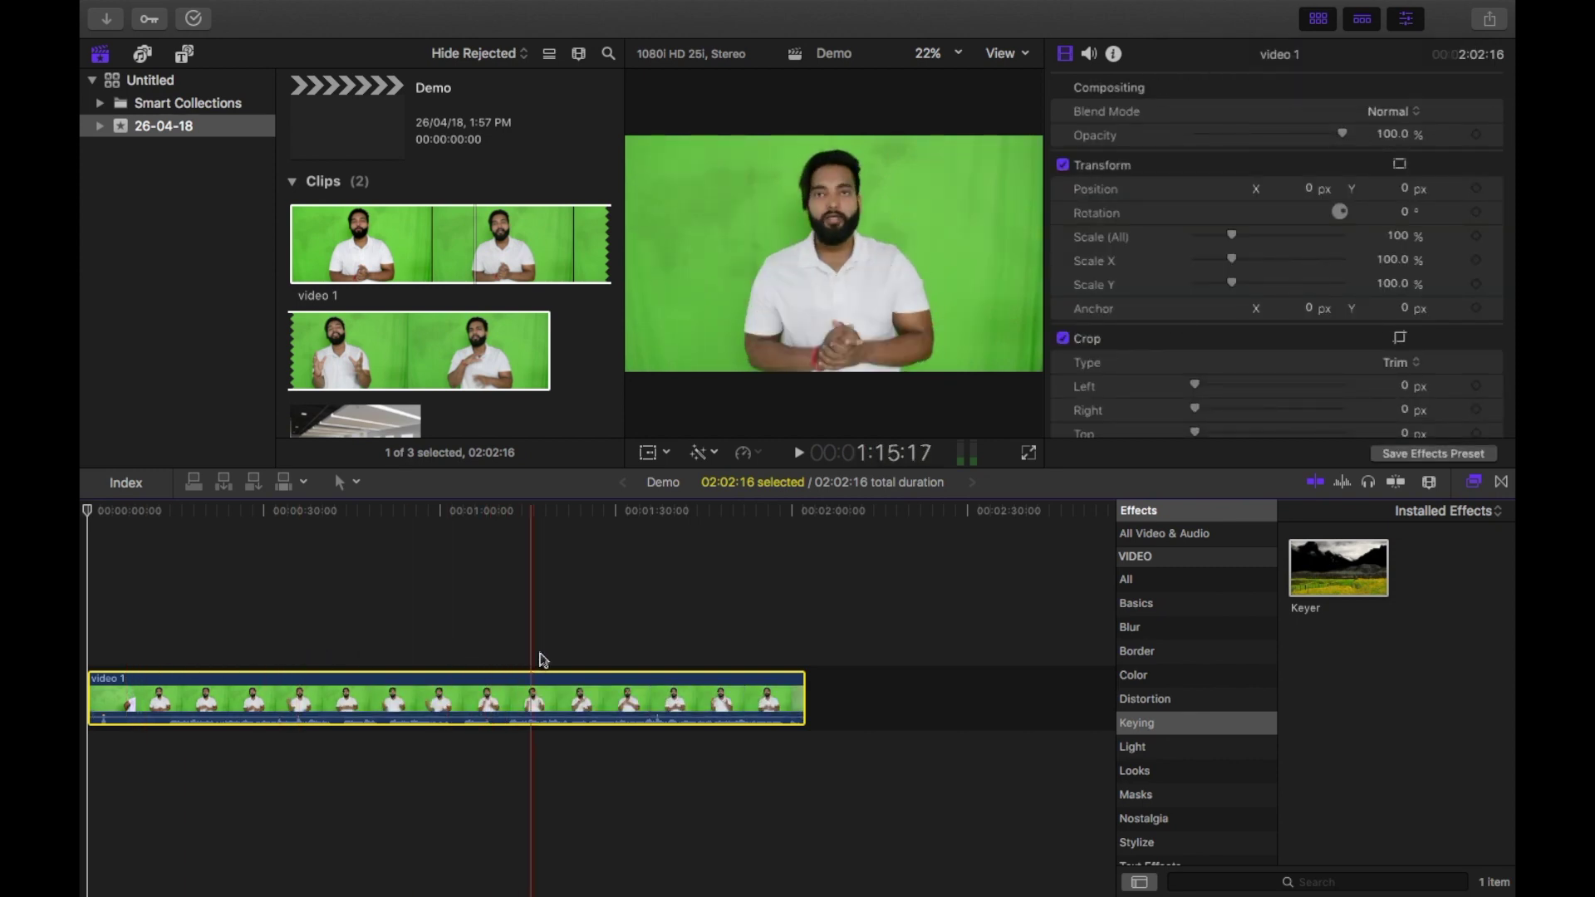
left_click(514, 650)
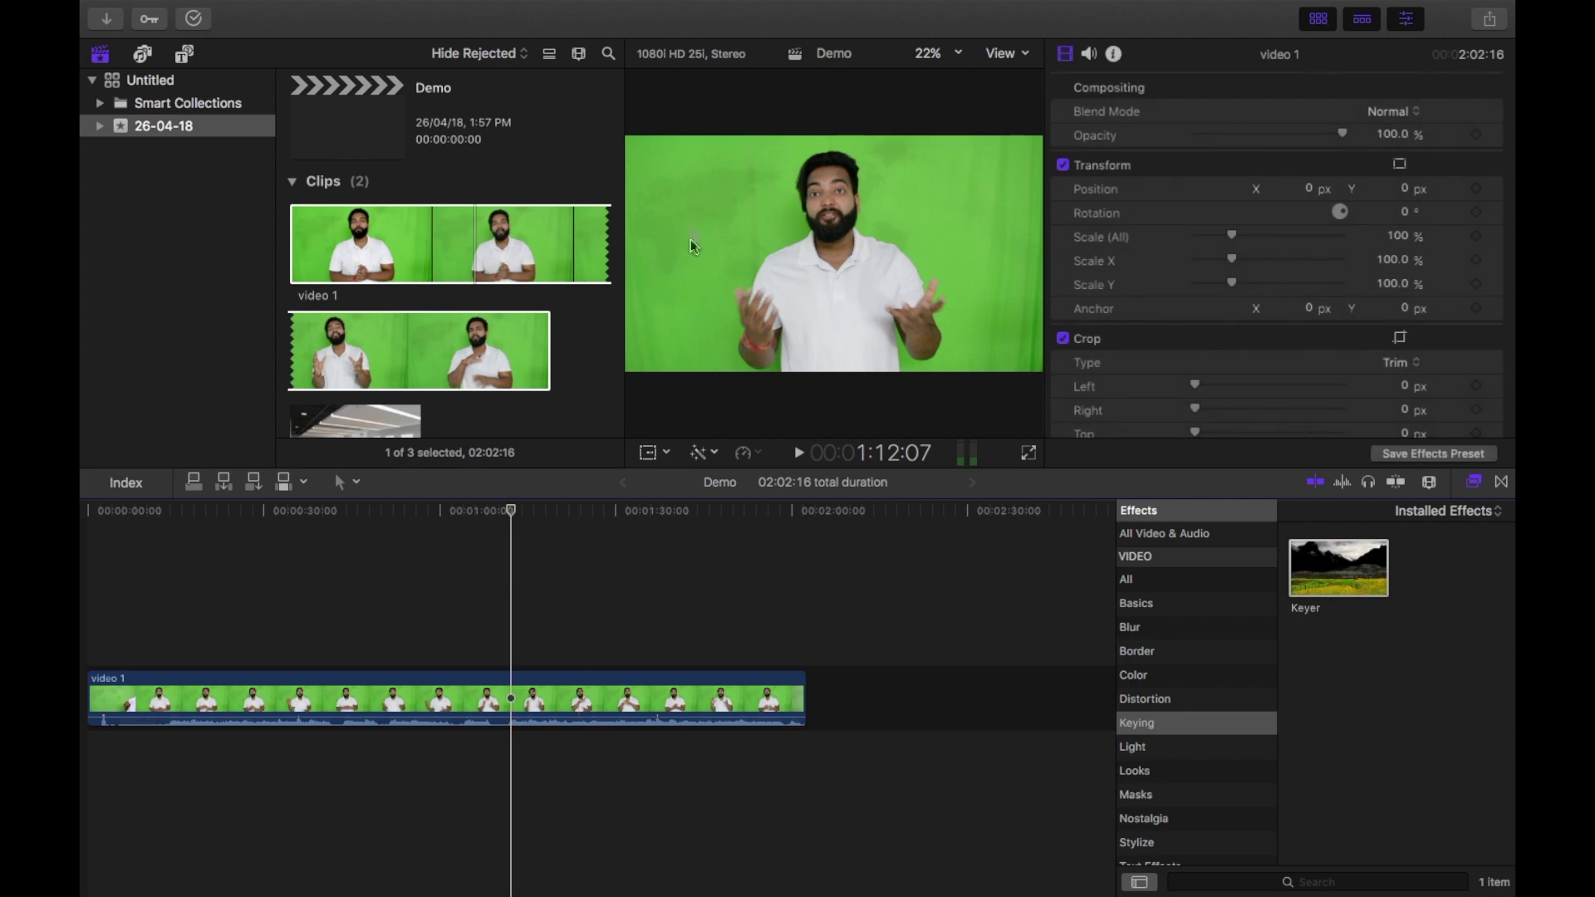
- Apply the Keyer effect from the Keying category to video 1 and move the playhead to about 1:21:03
left_click(1477, 486)
left_click(1477, 486)
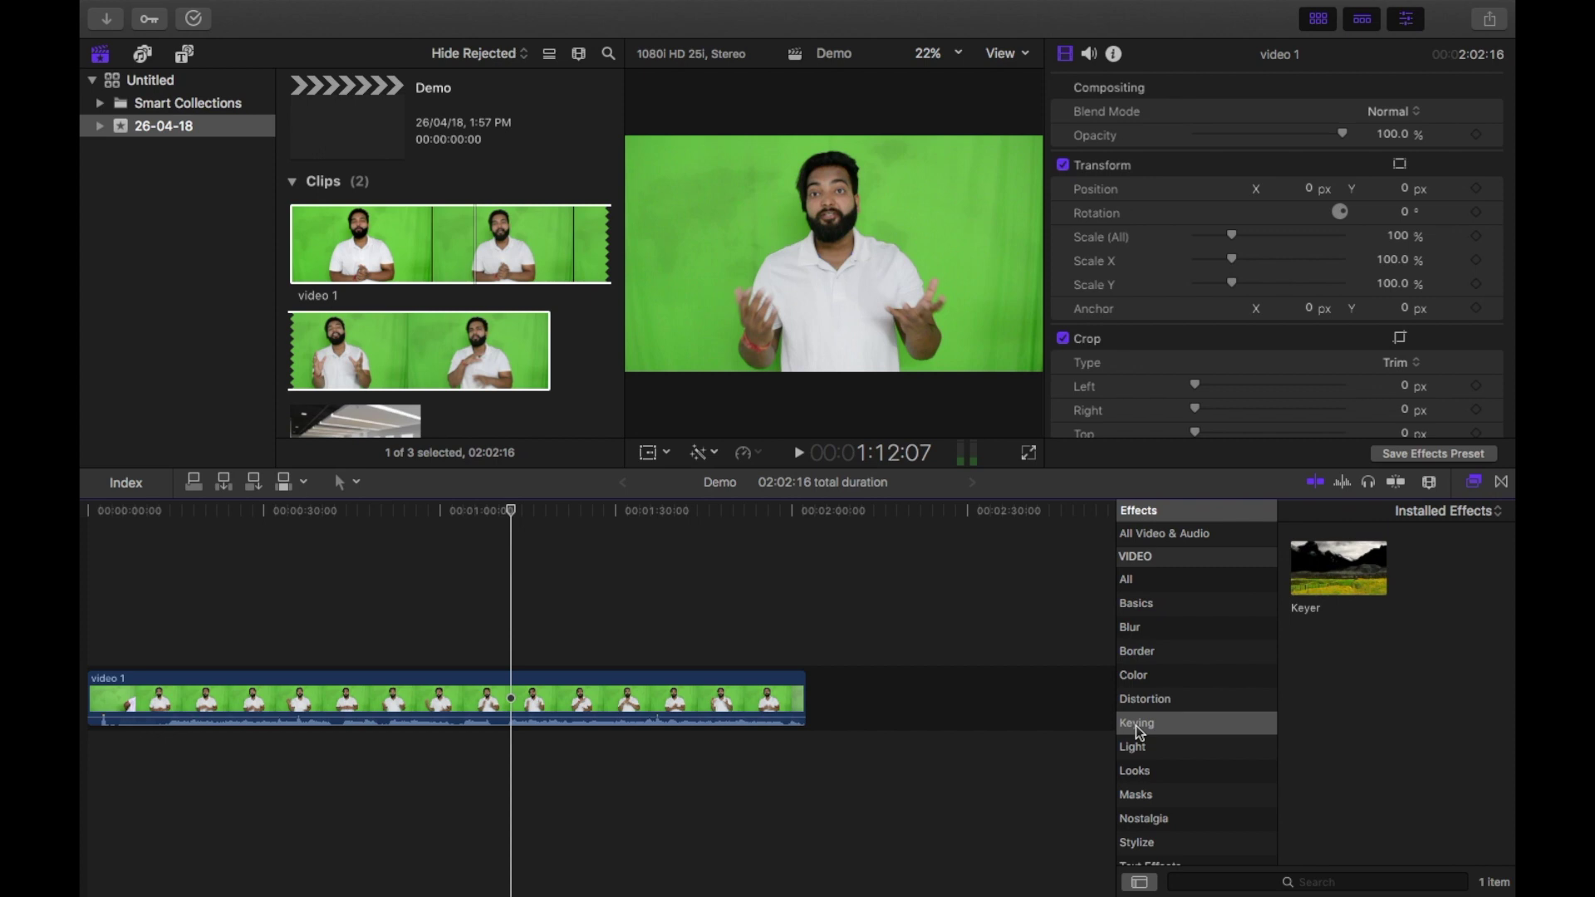
left_click(1319, 593)
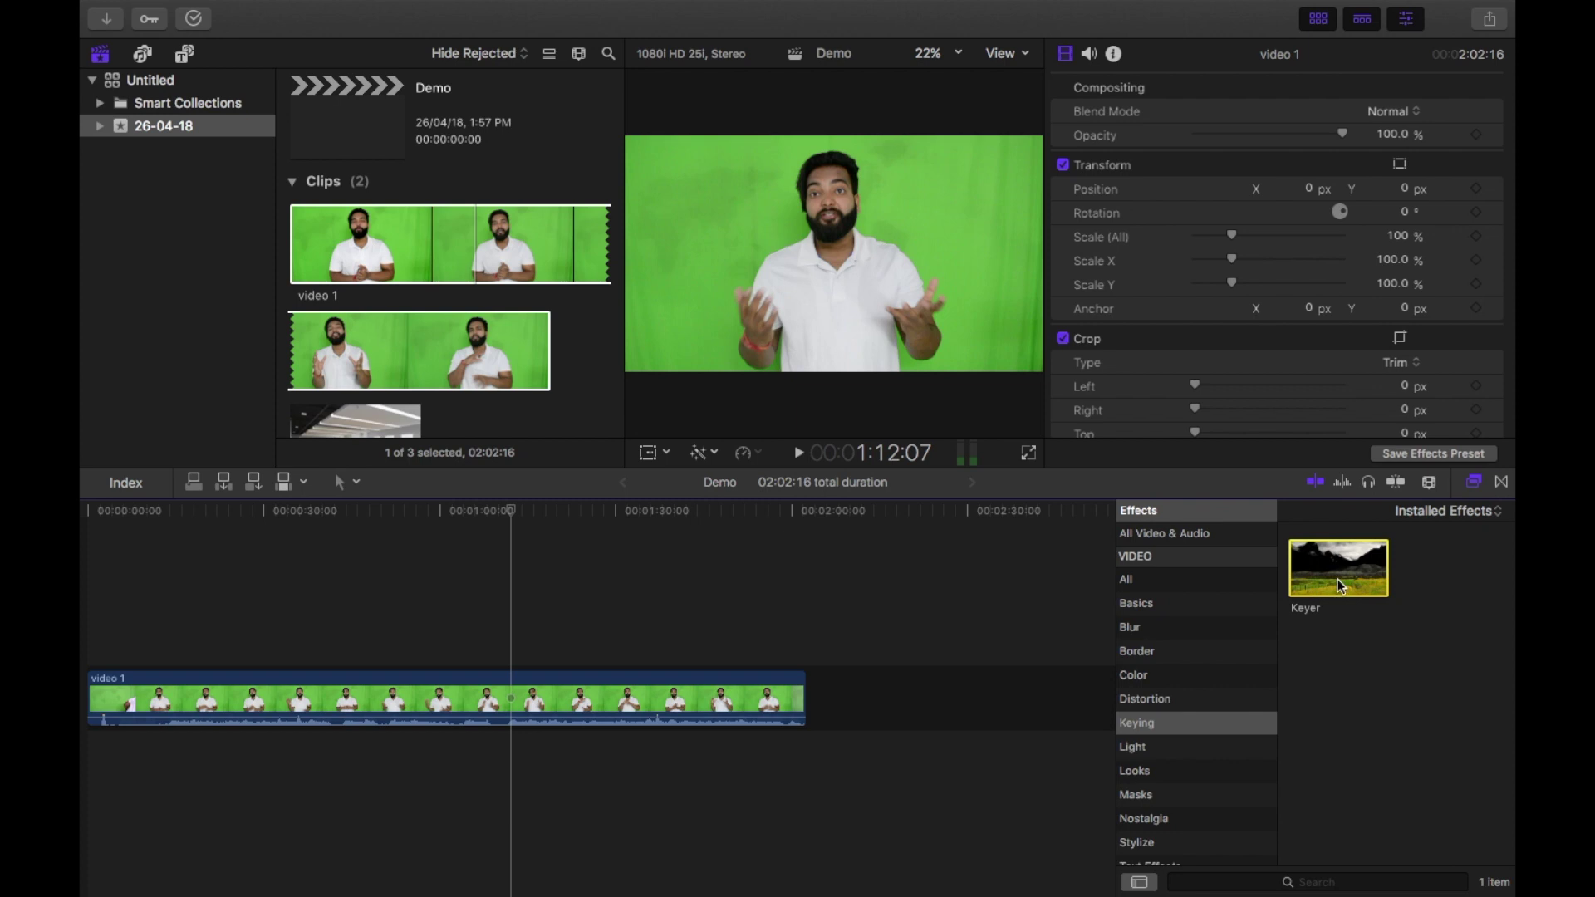
left_click_drag(1338, 587, 584, 714)
left_click_drag(511, 516, 568, 590)
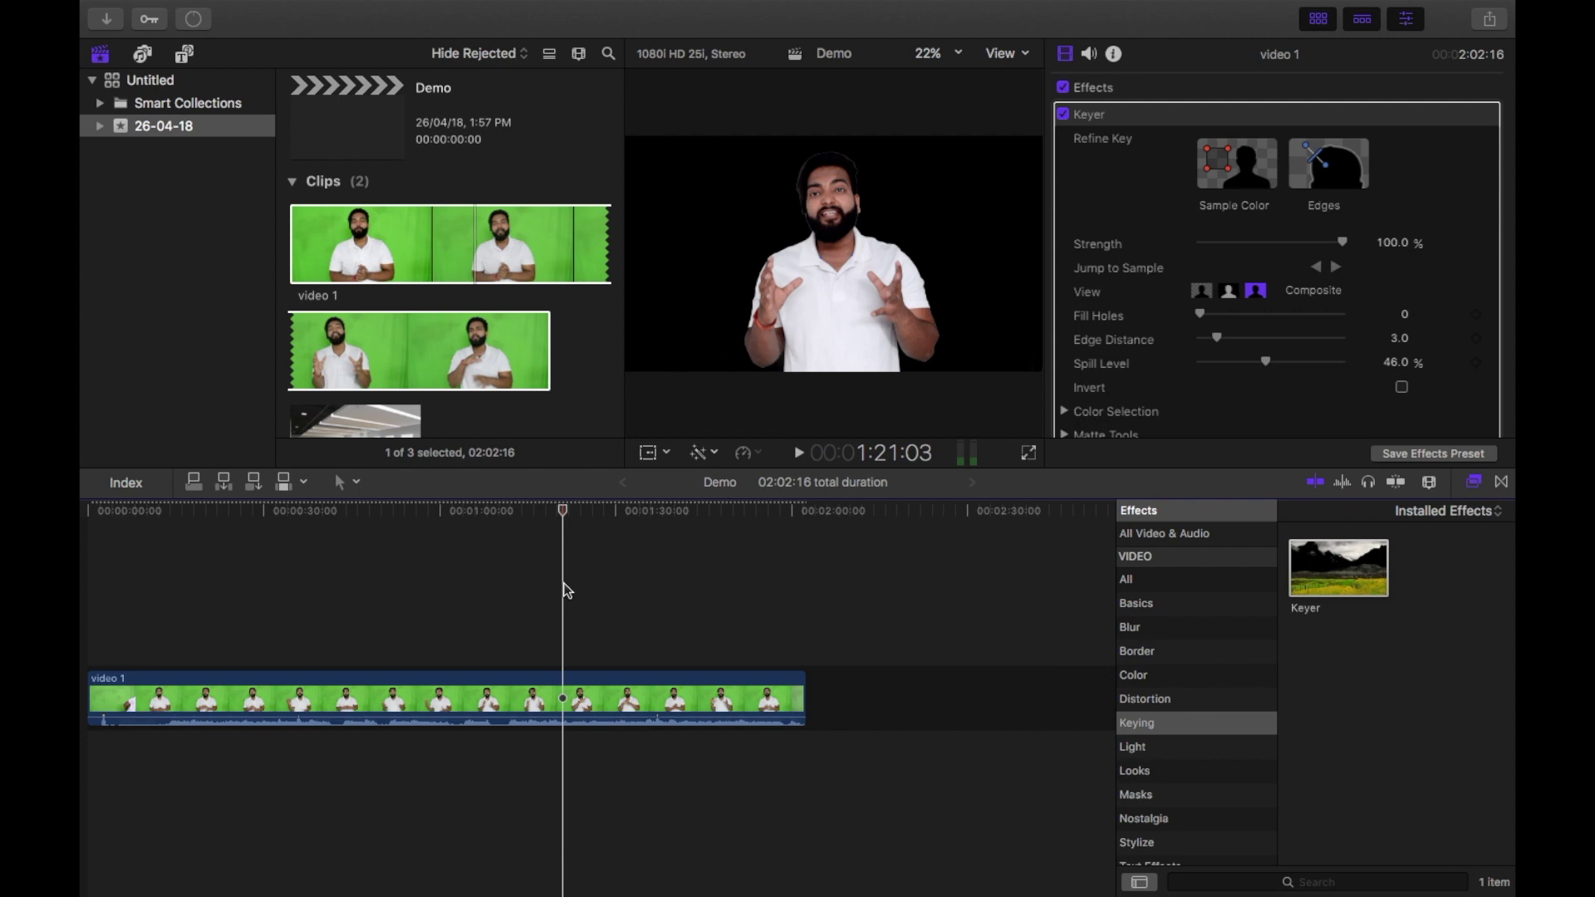
- Place the office image beneath video 1 in the timeline and extend it to a duration of about 1:14:26
scroll(509, 331, "down", 2)
left_click(510, 332)
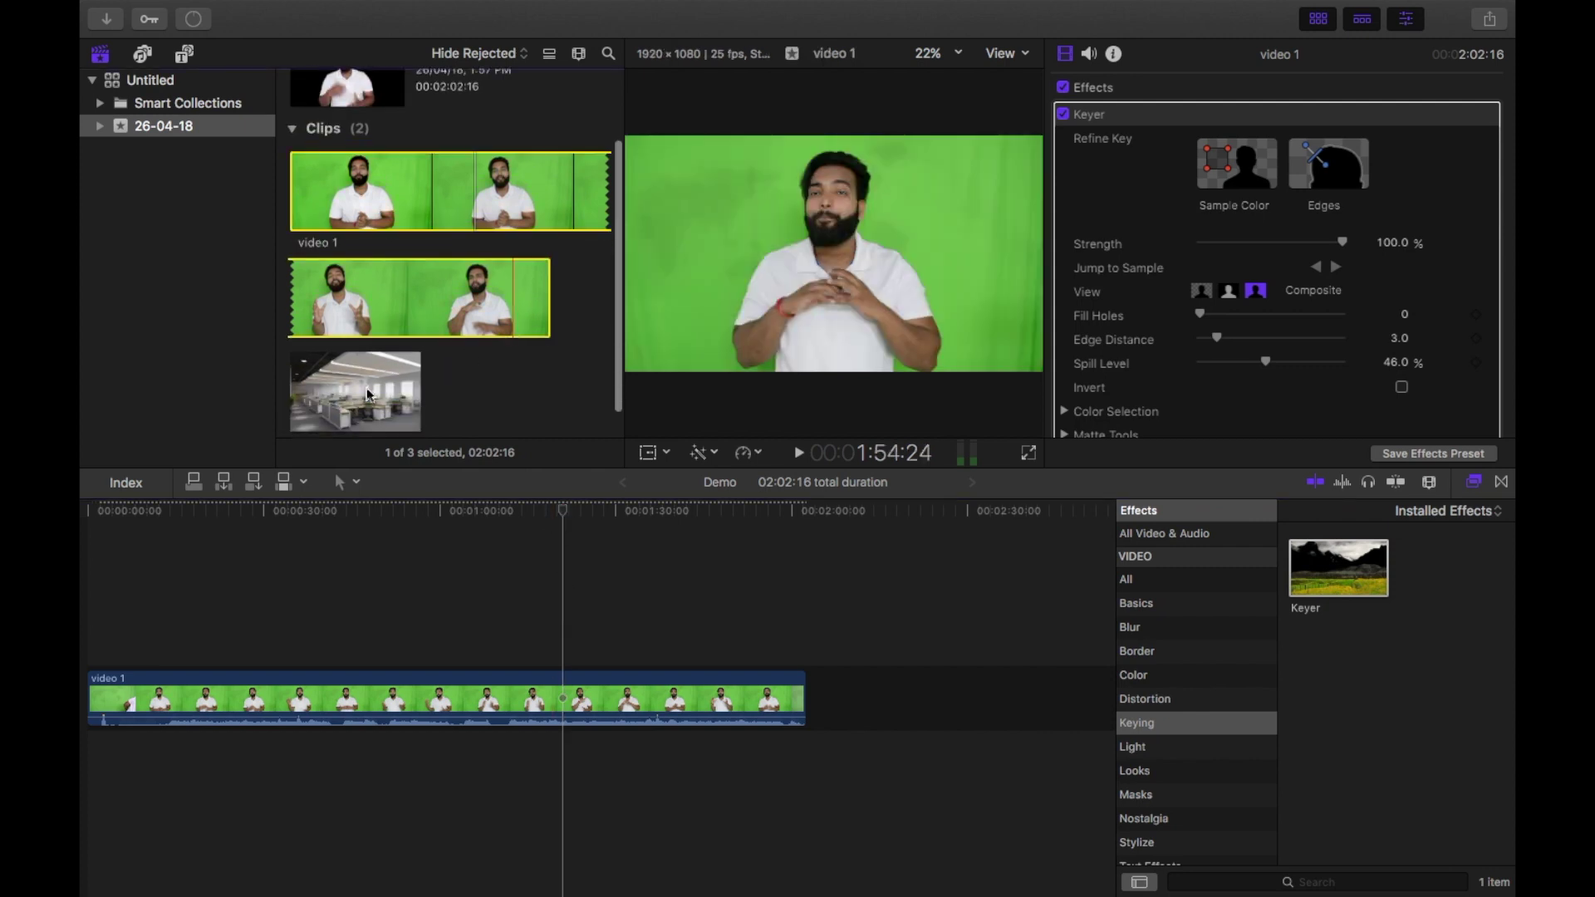
left_click(353, 402)
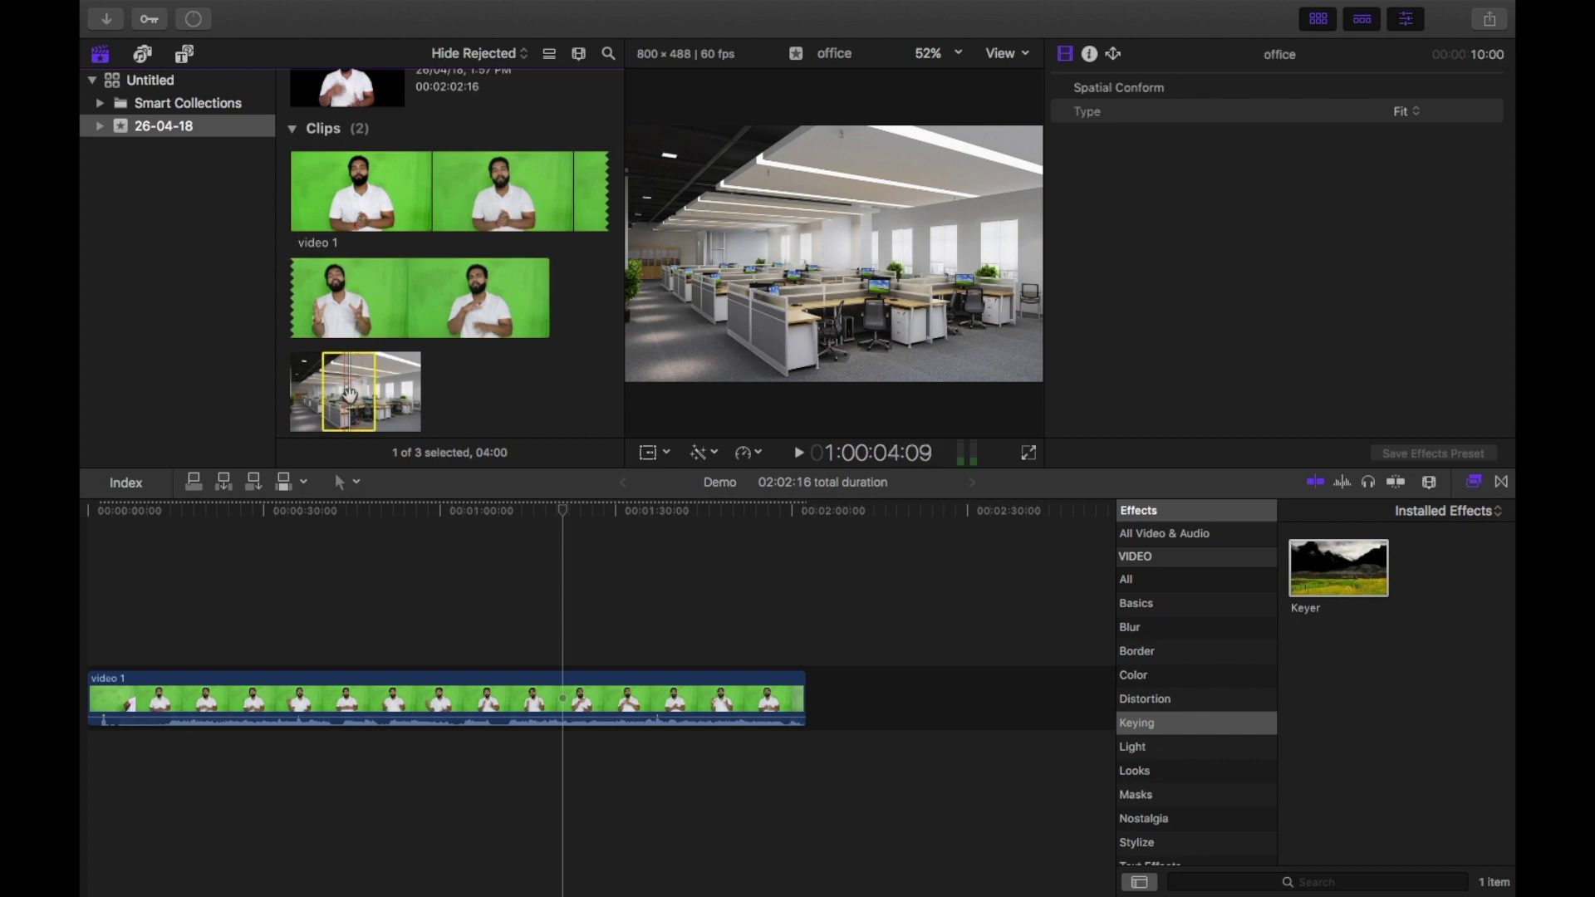
left_click_drag(349, 398, 773, 757)
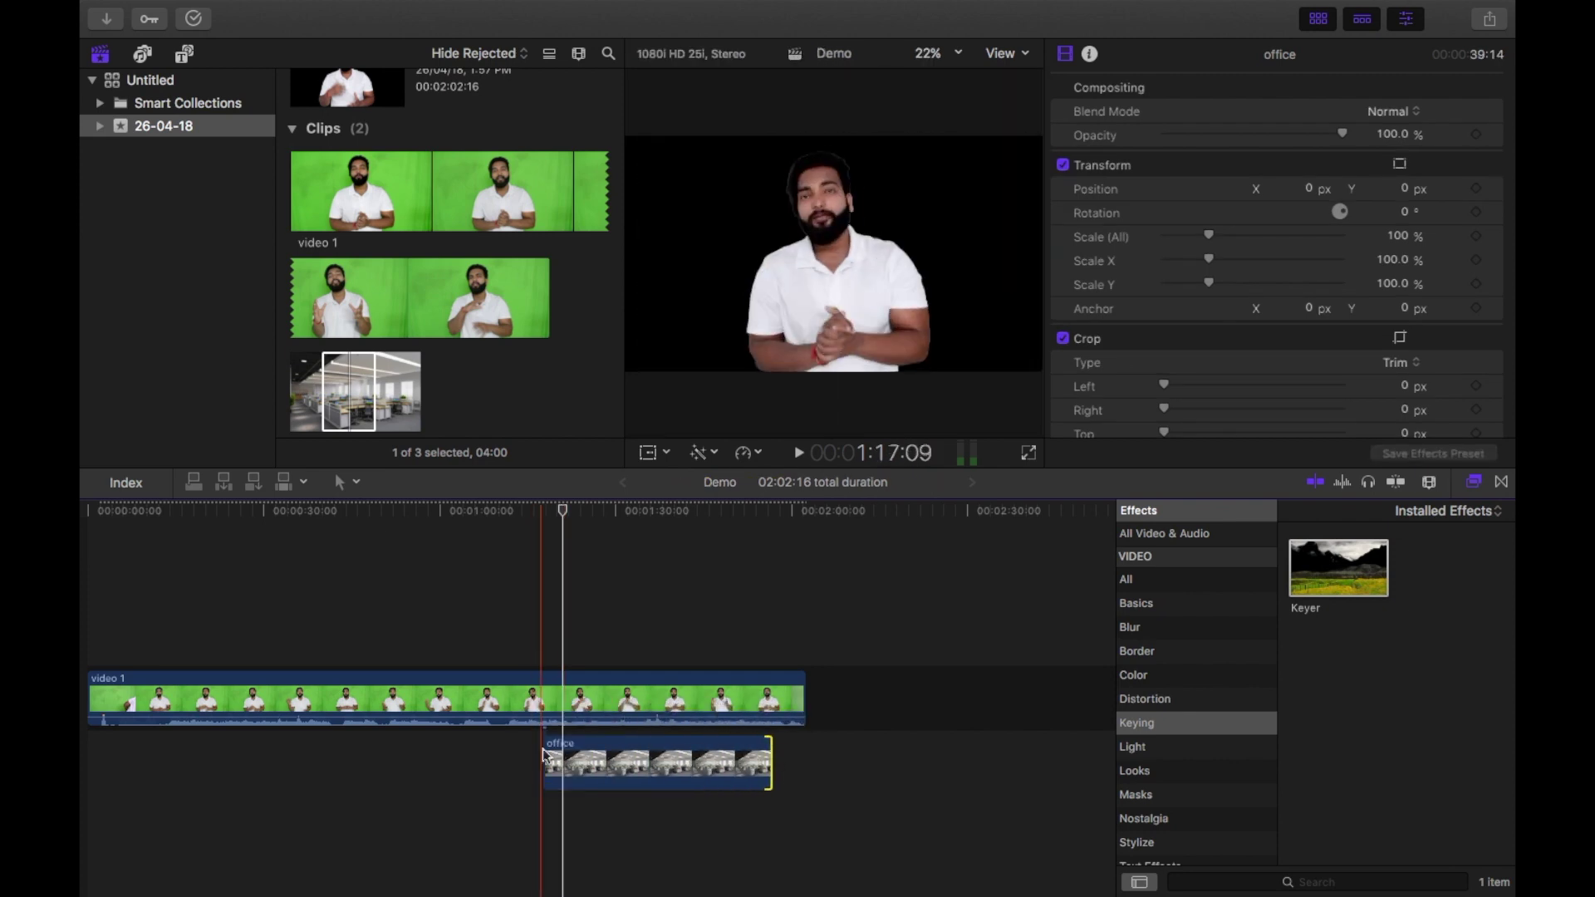
left_click_drag(546, 747, 338, 752)
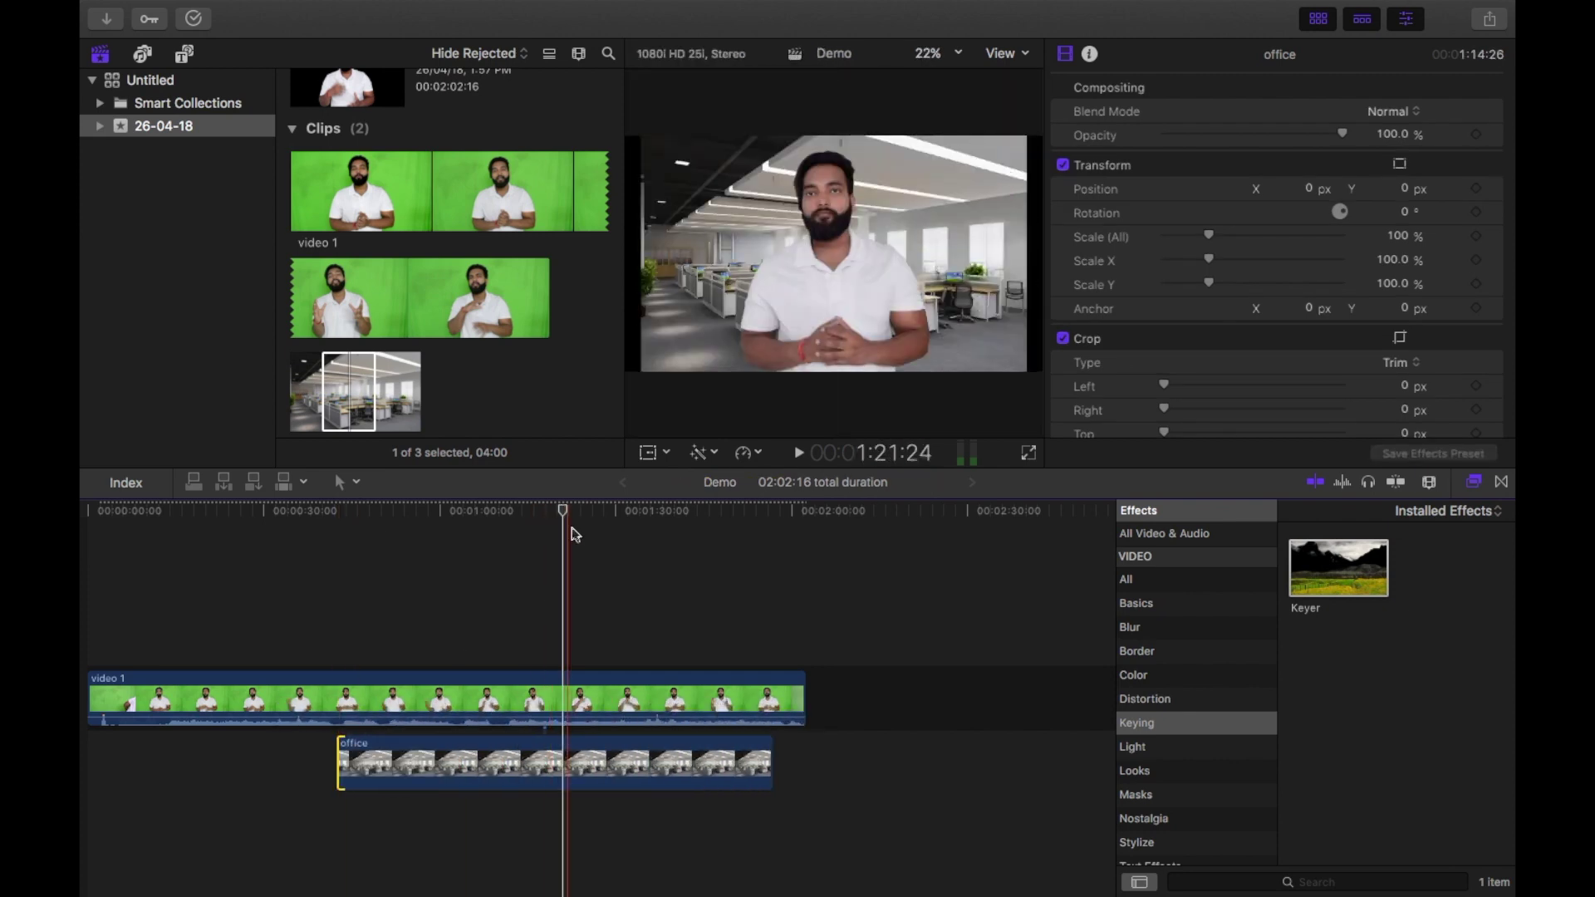
- Play back the keyed presenter over the office background
left_click_drag(564, 517, 549, 519)
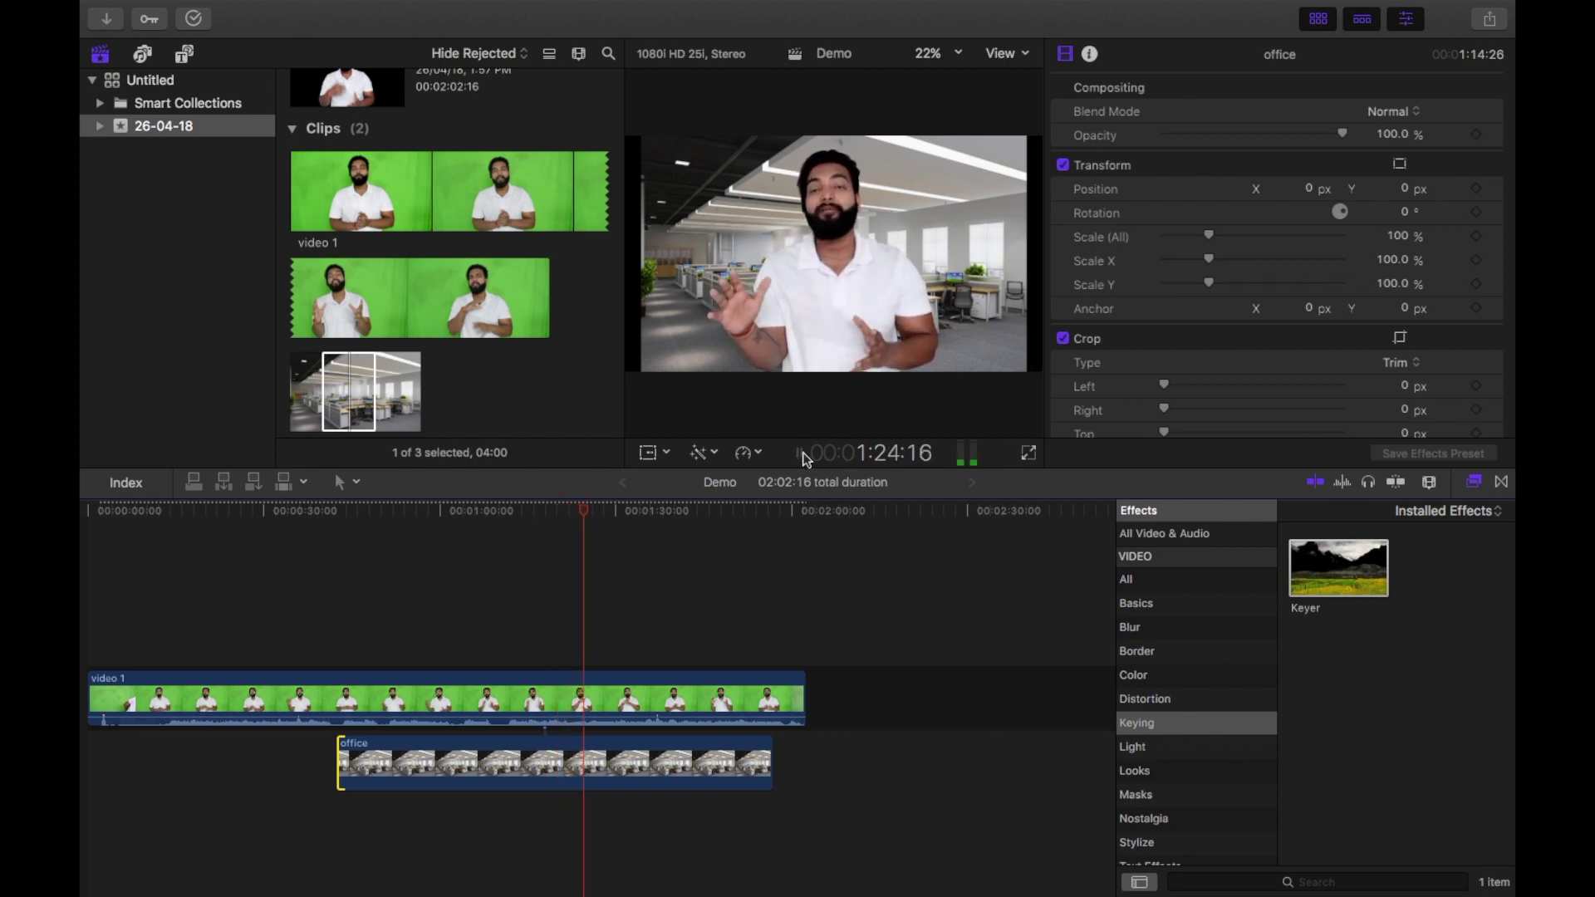
left_click(580, 712)
key("space")
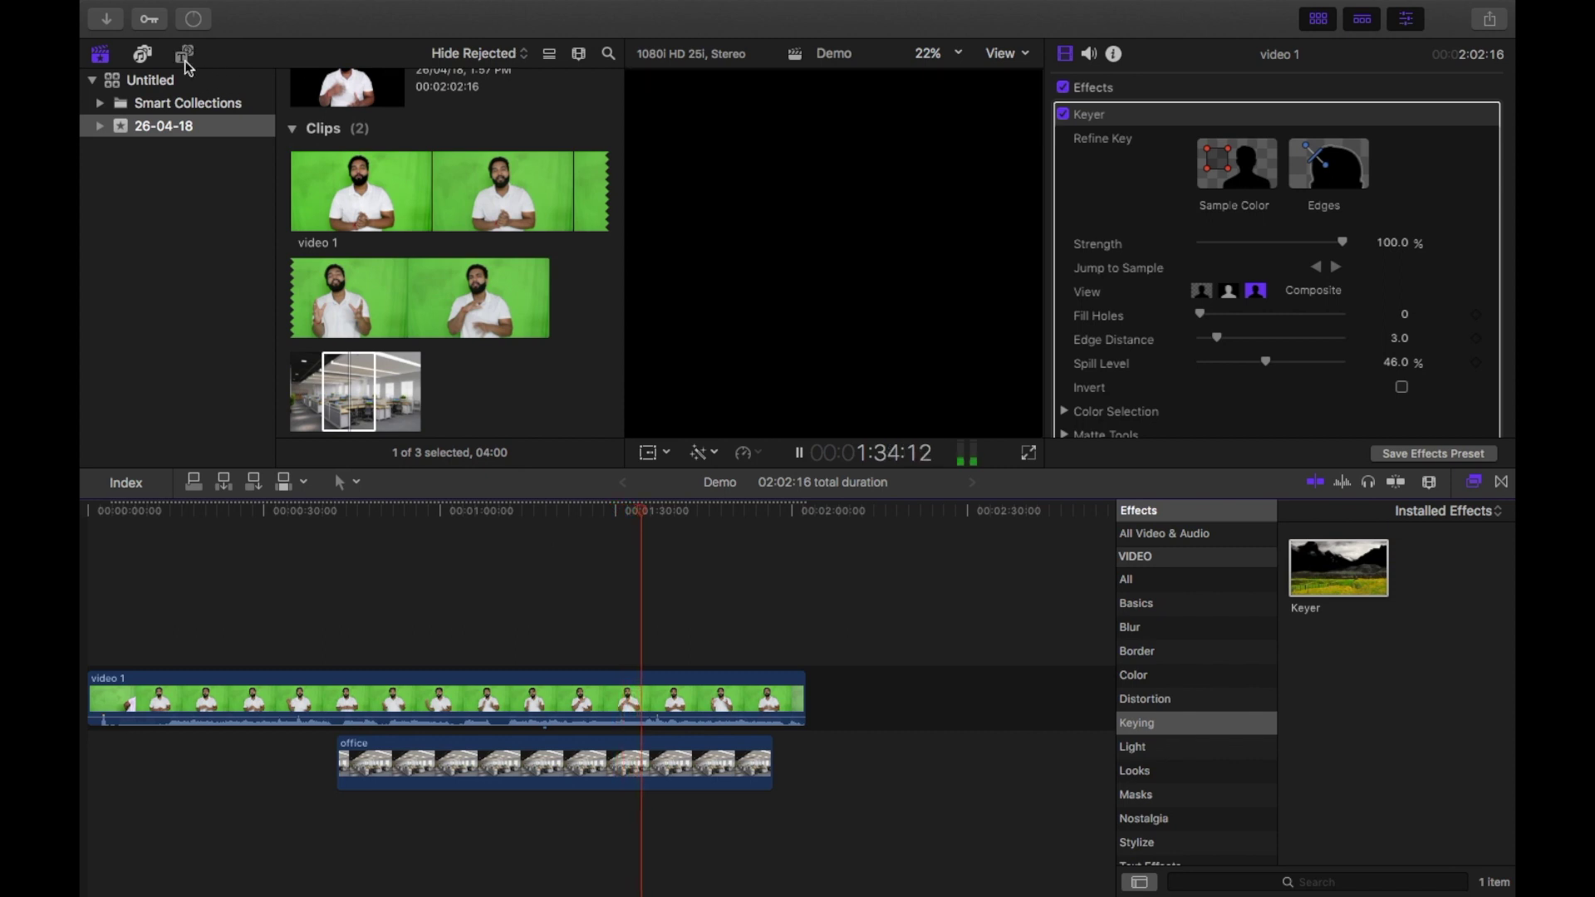
- Show the Backgrounds generators and delete the office clip from beneath video 1
left_click(184, 55)
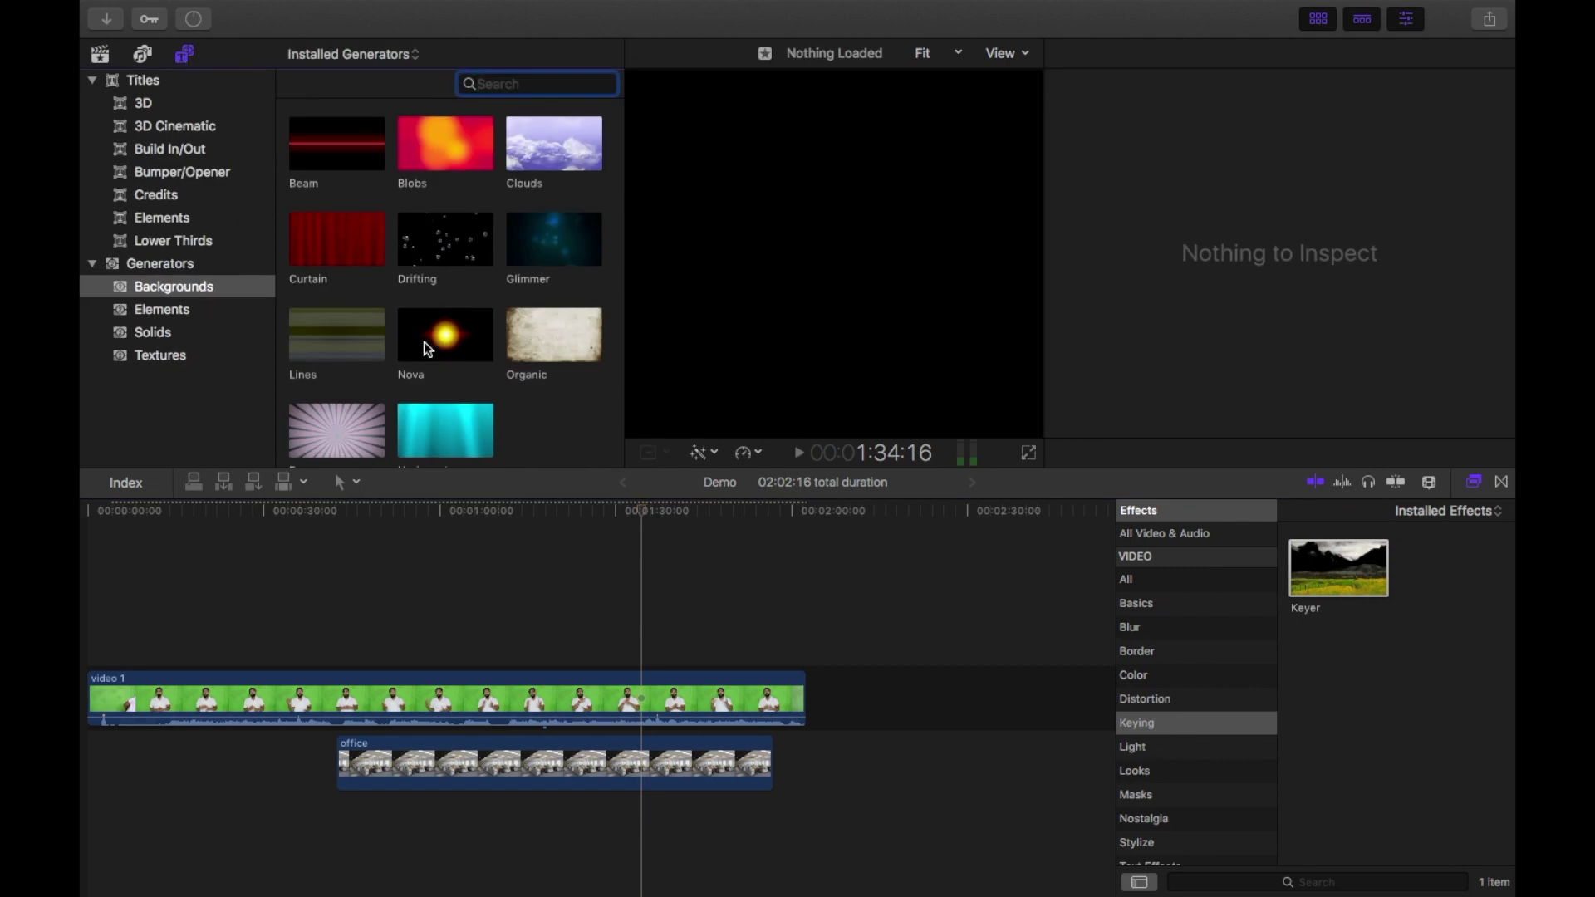
scroll(424, 341, "down", 2)
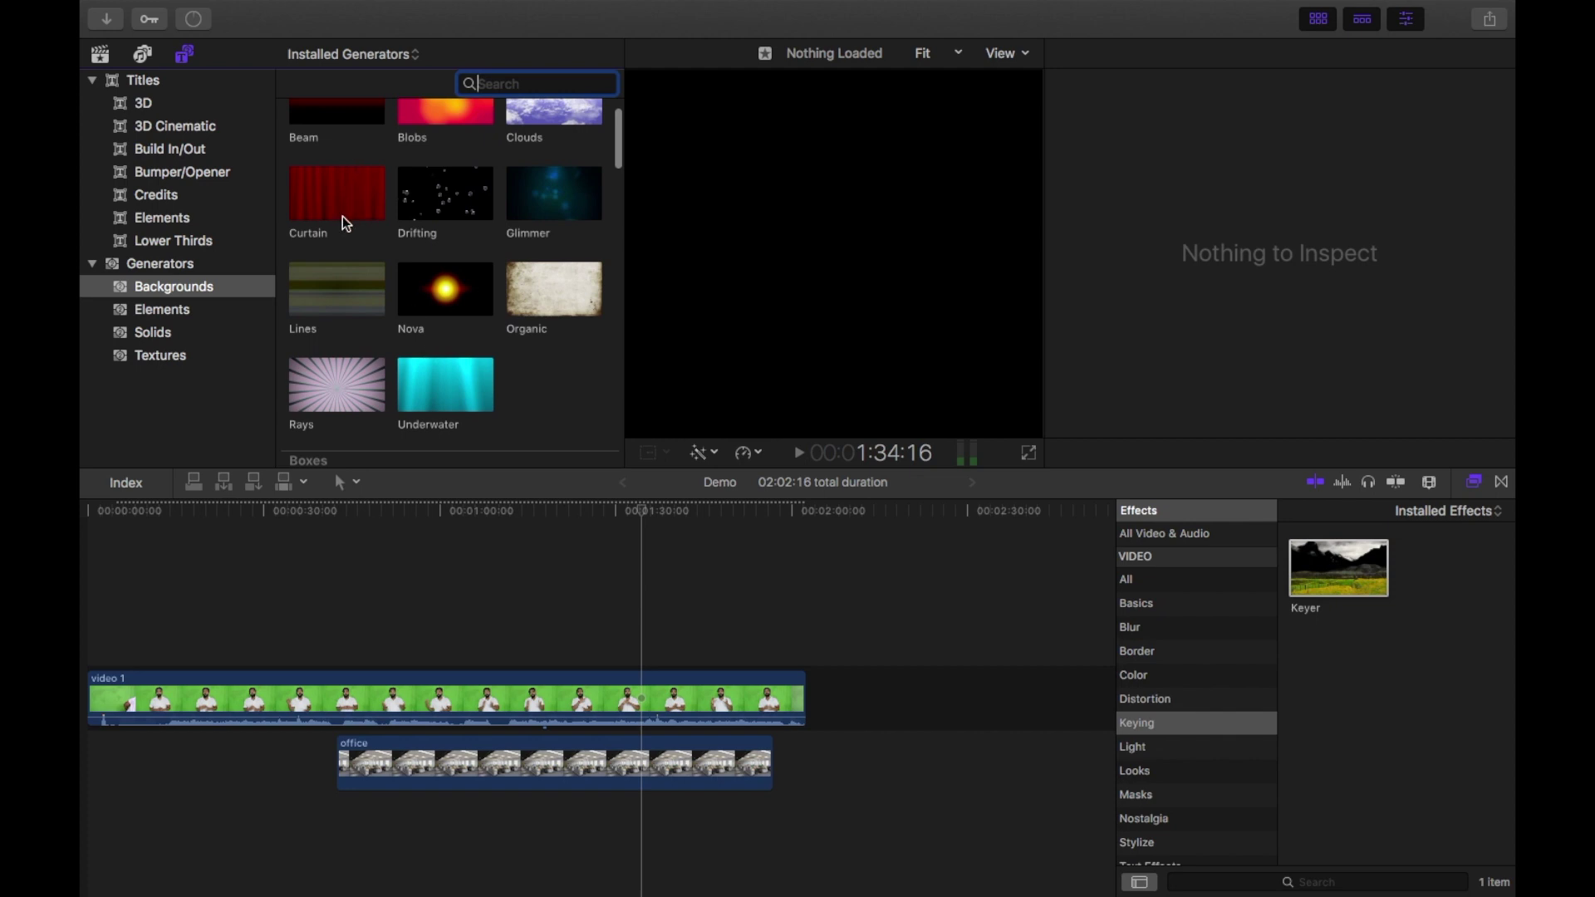
left_click(732, 587)
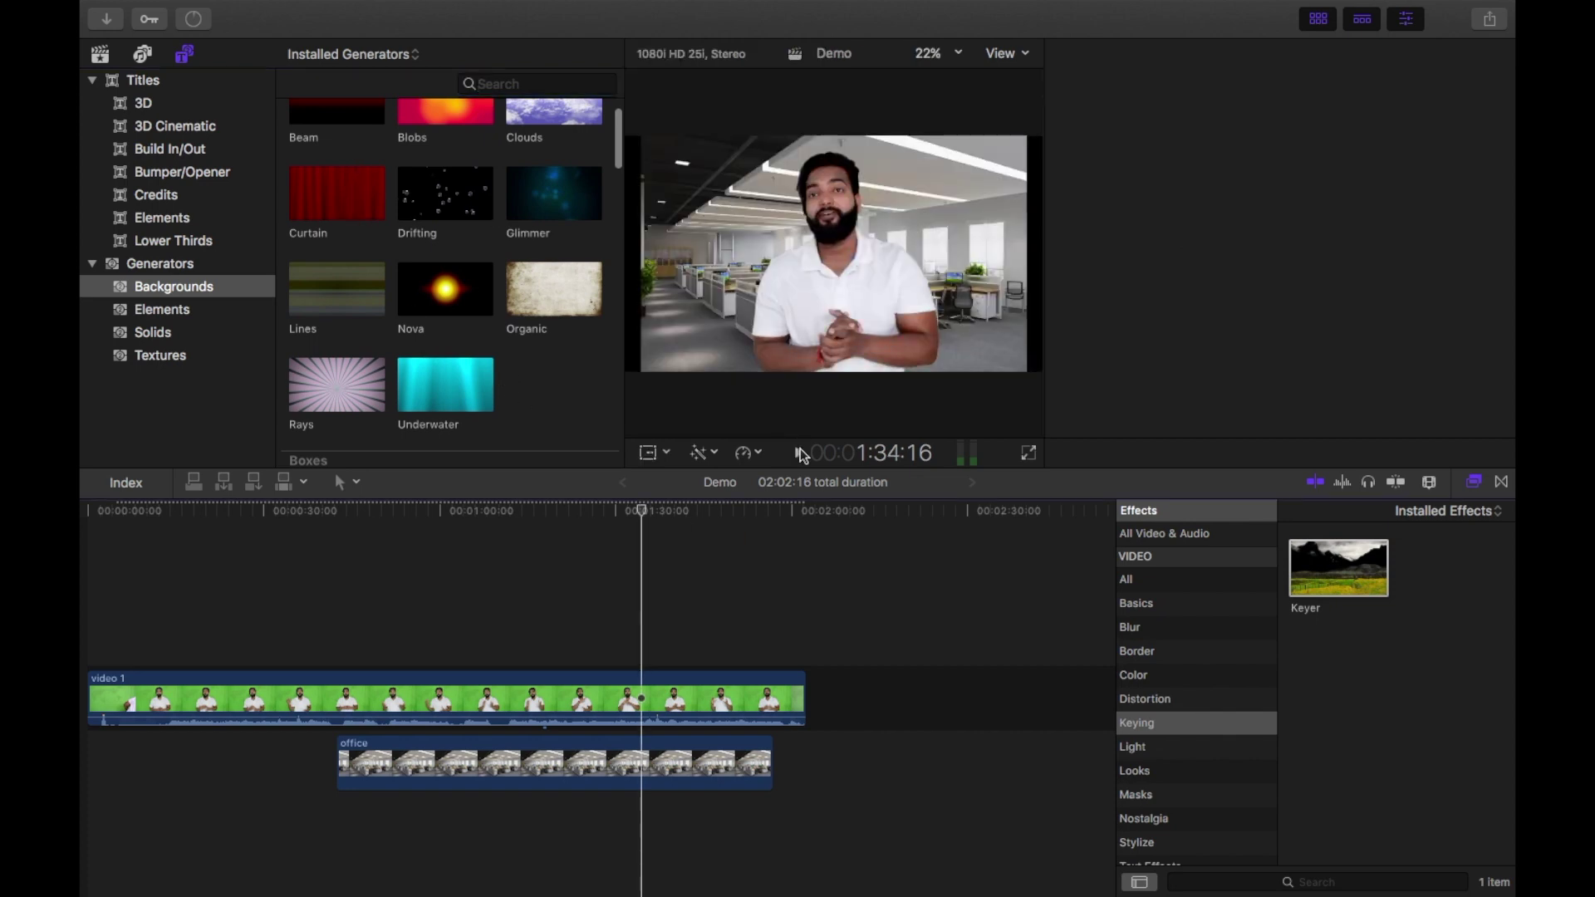
left_click(800, 452)
left_click(800, 453)
left_click(606, 760)
key("Delete")
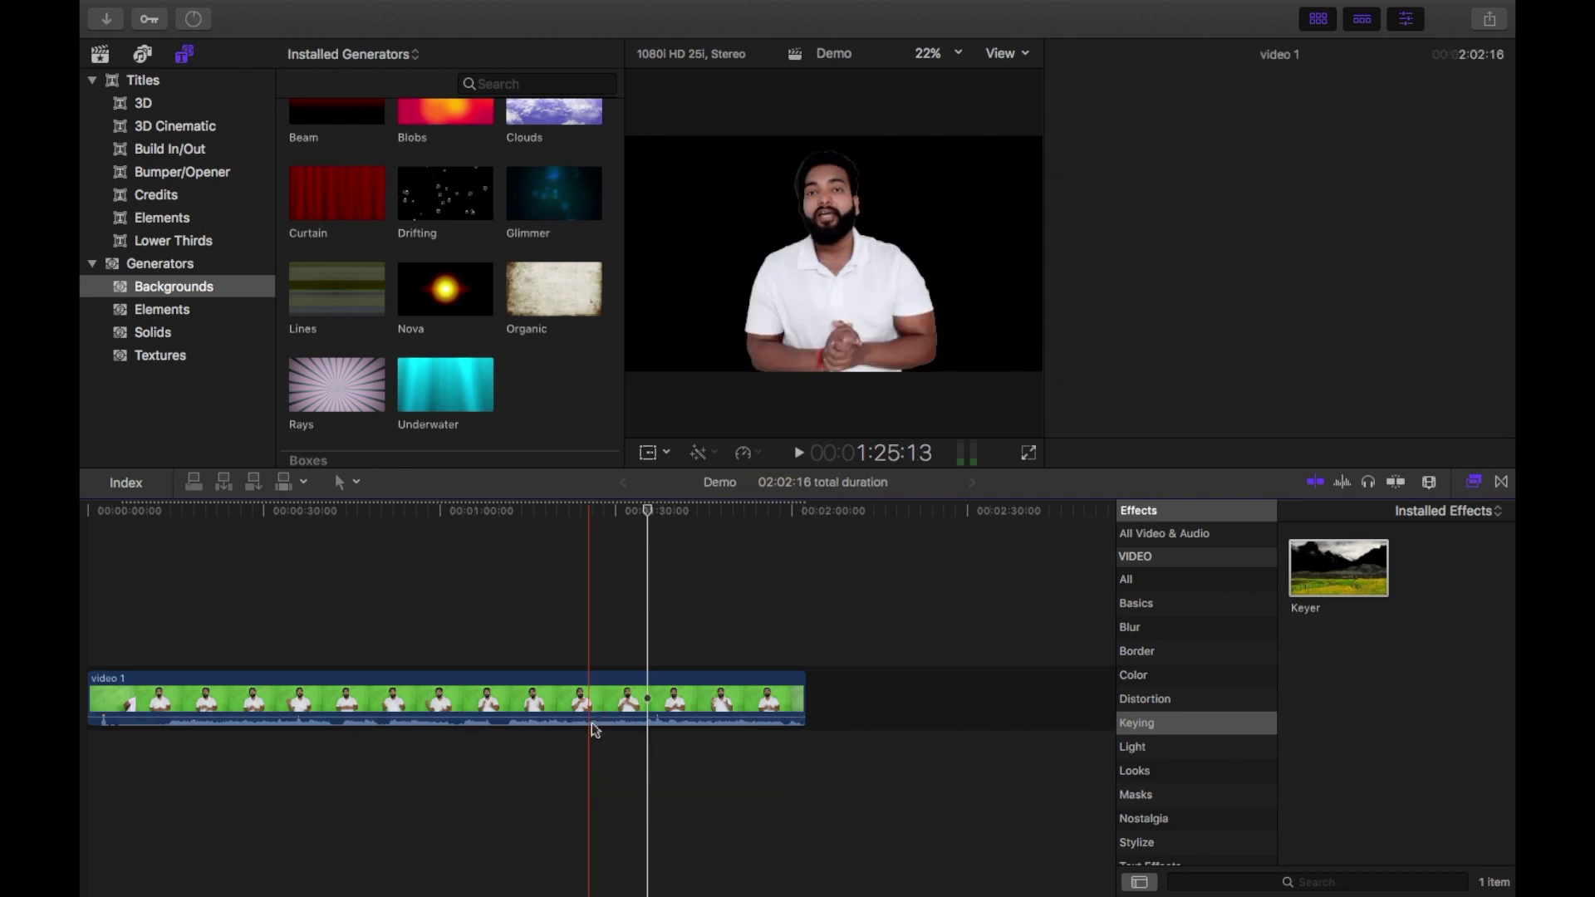
- Add the Clouds background generator beneath video 1, giving it a duration of about 1:40:03
left_click(570, 532)
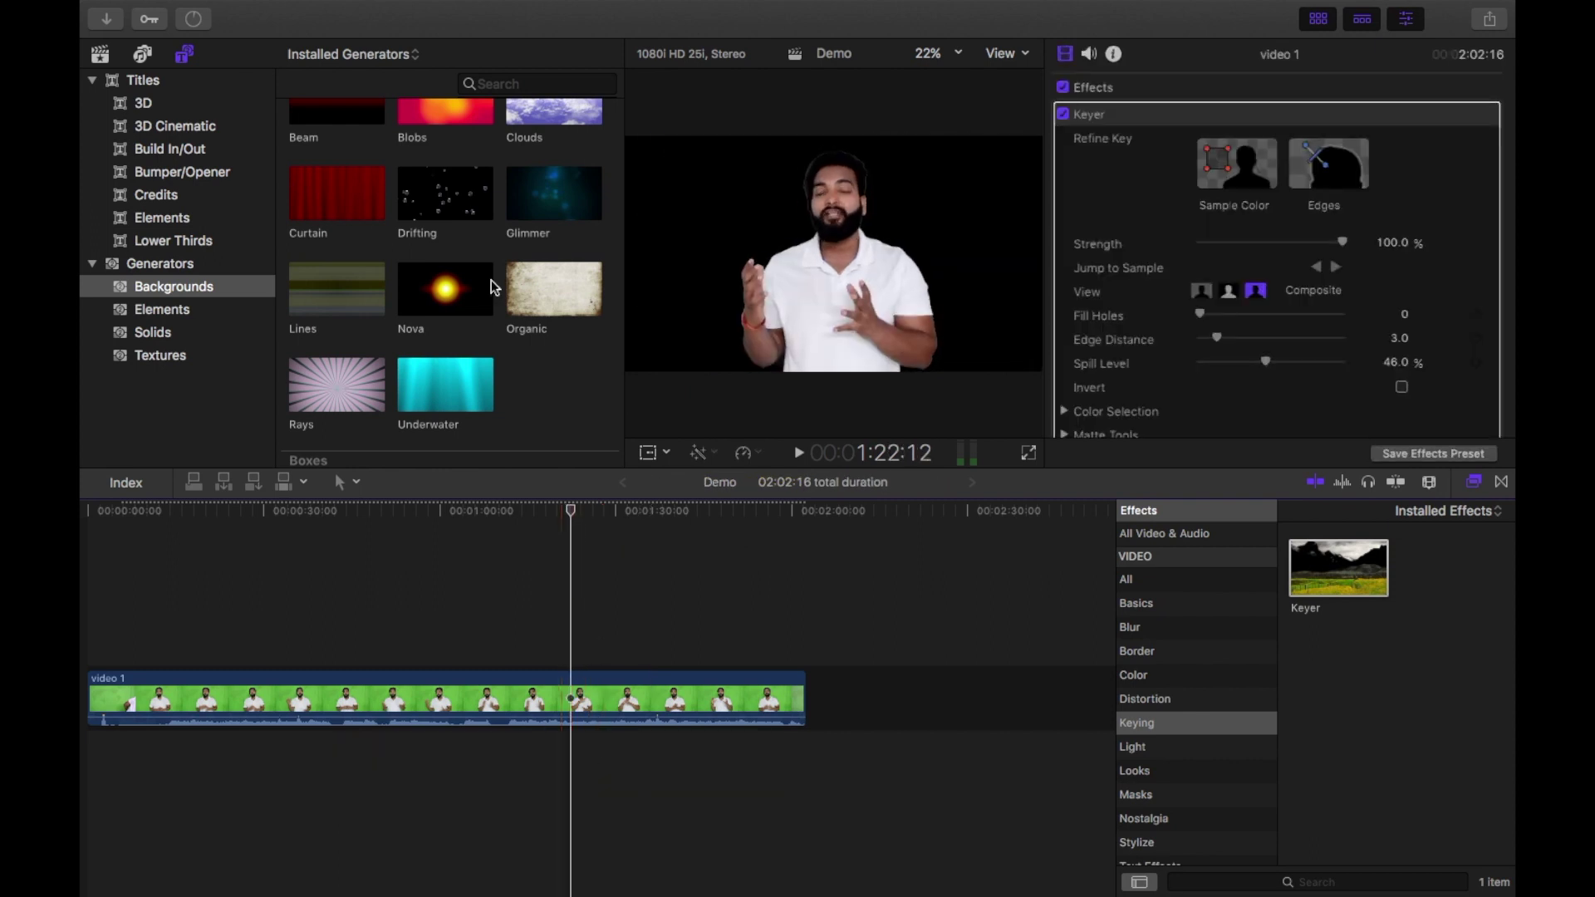
scroll(491, 281, "up", 2)
scroll(491, 281, "down", 2)
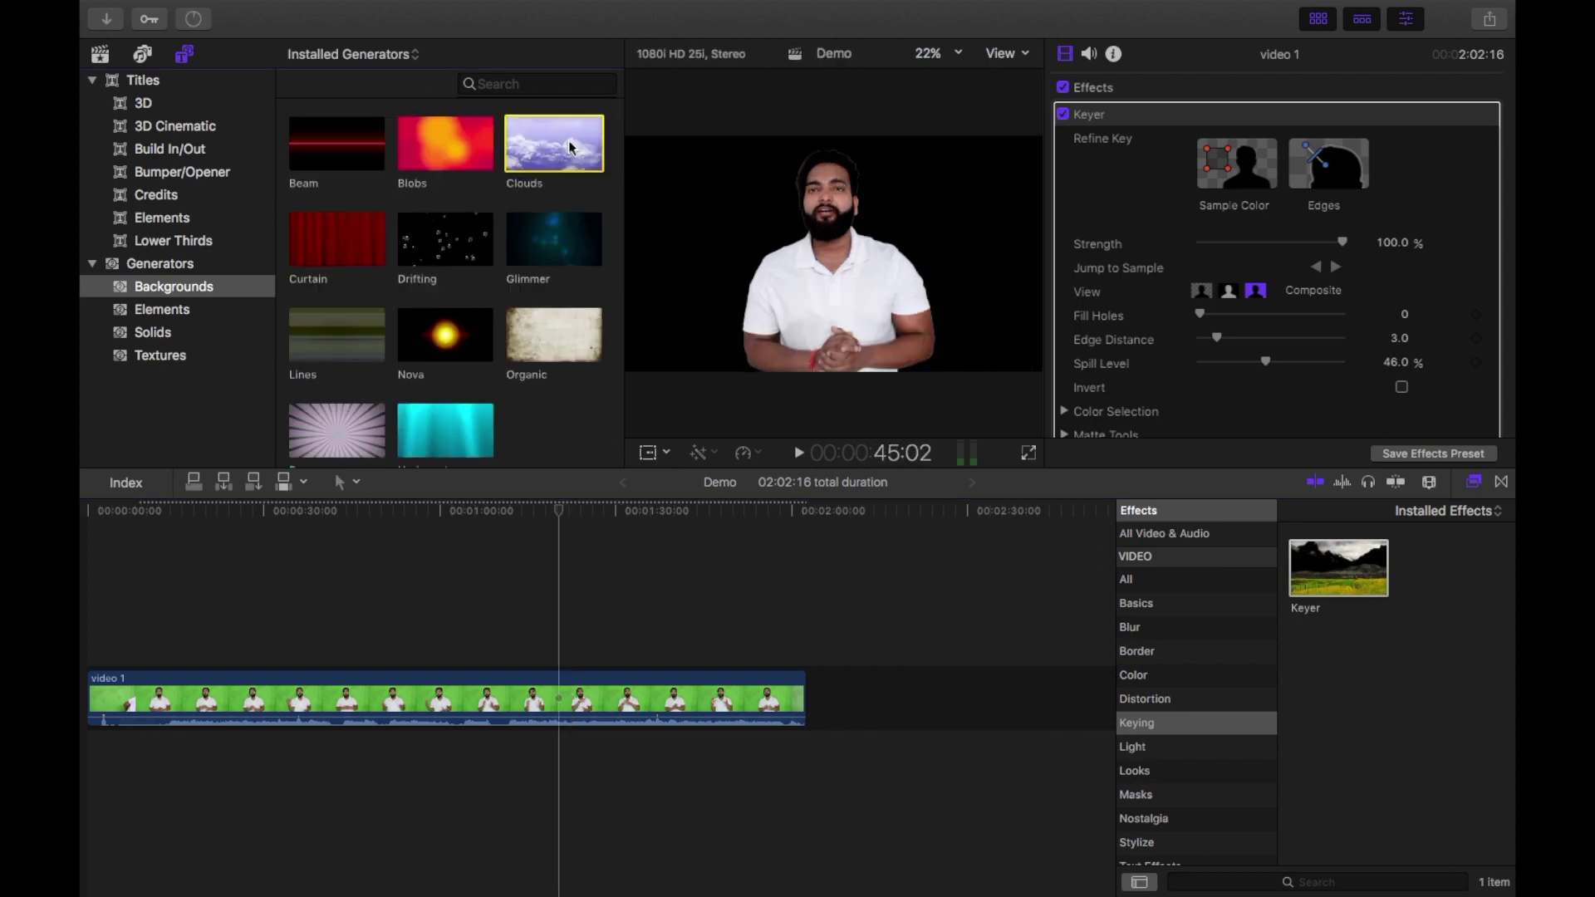
left_click_drag(549, 151, 491, 763)
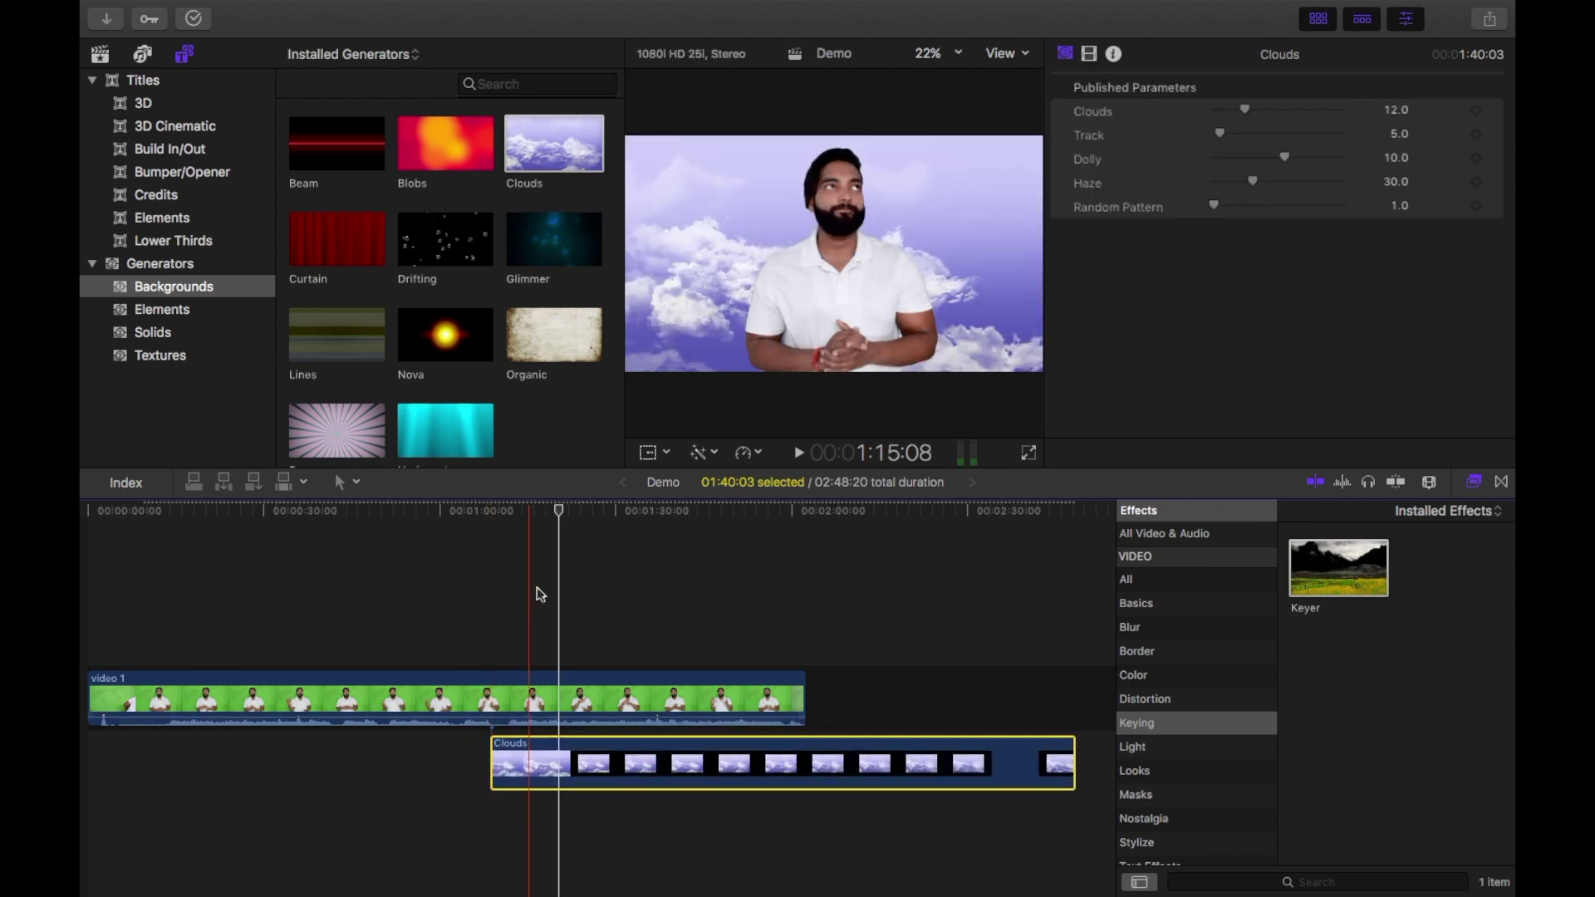
- Play back the keyed presenter over the Clouds background from about 1:16:09
left_click(539, 521)
left_click(539, 545)
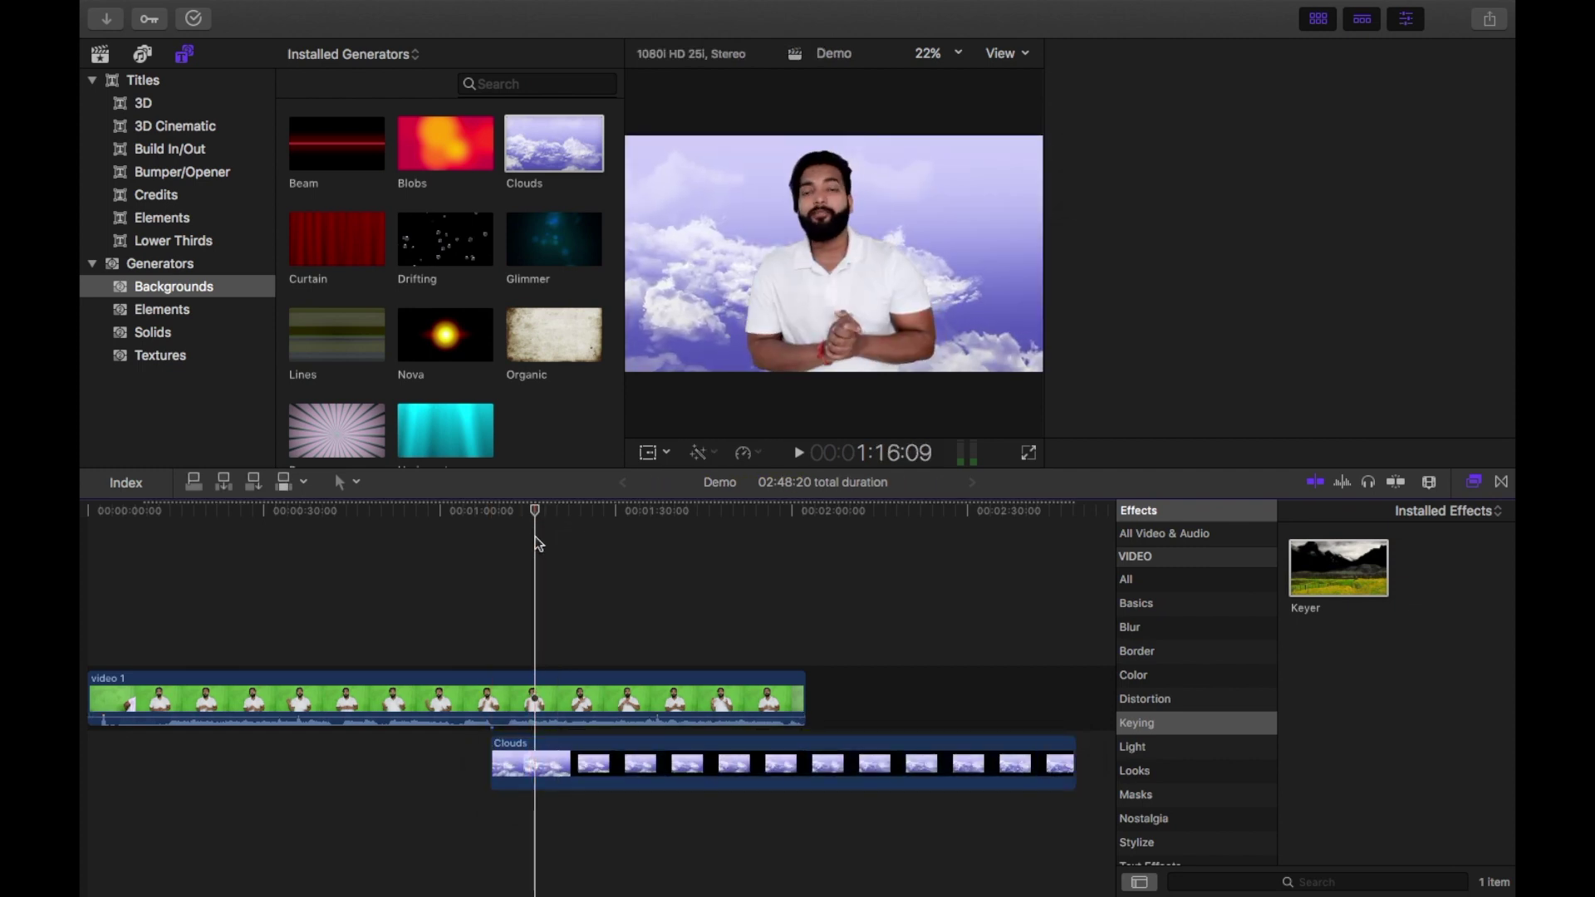
key("space")
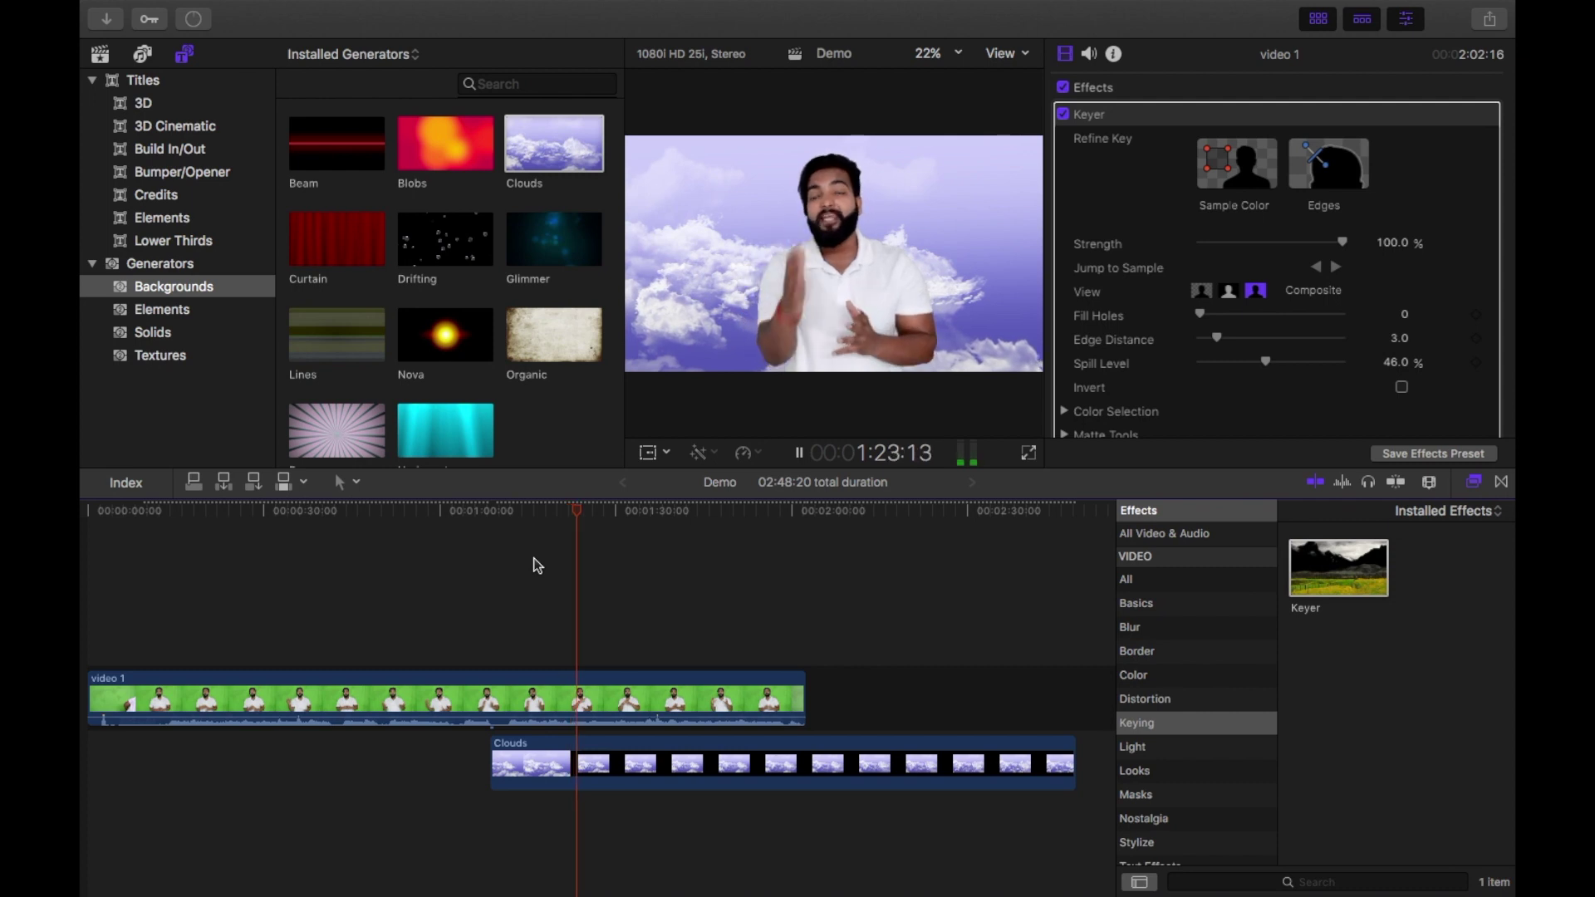
key("space")
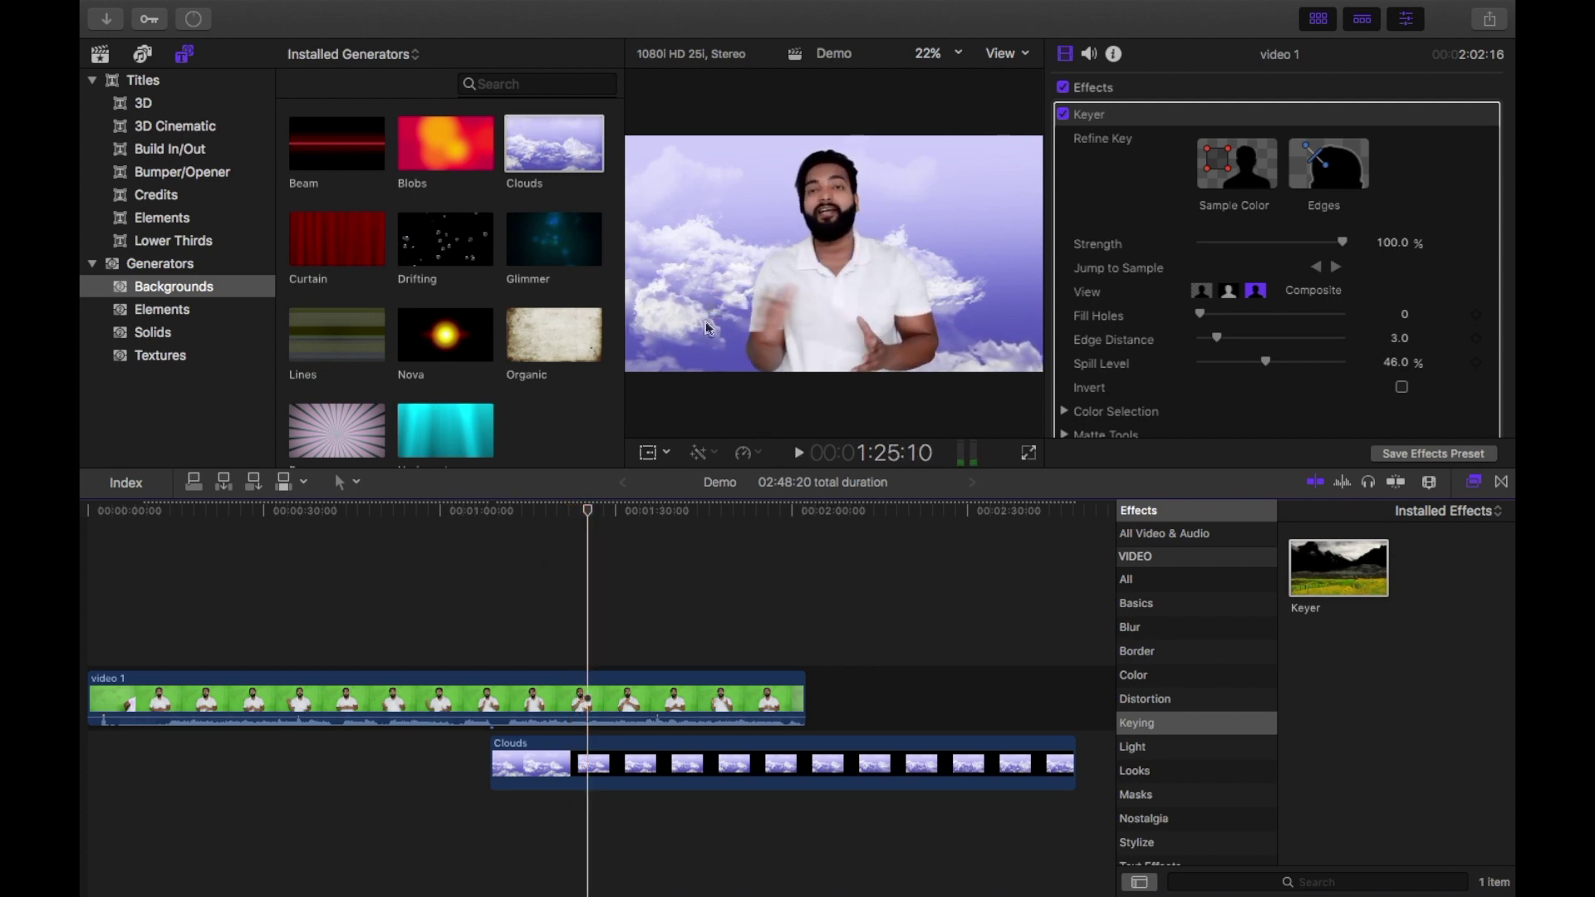